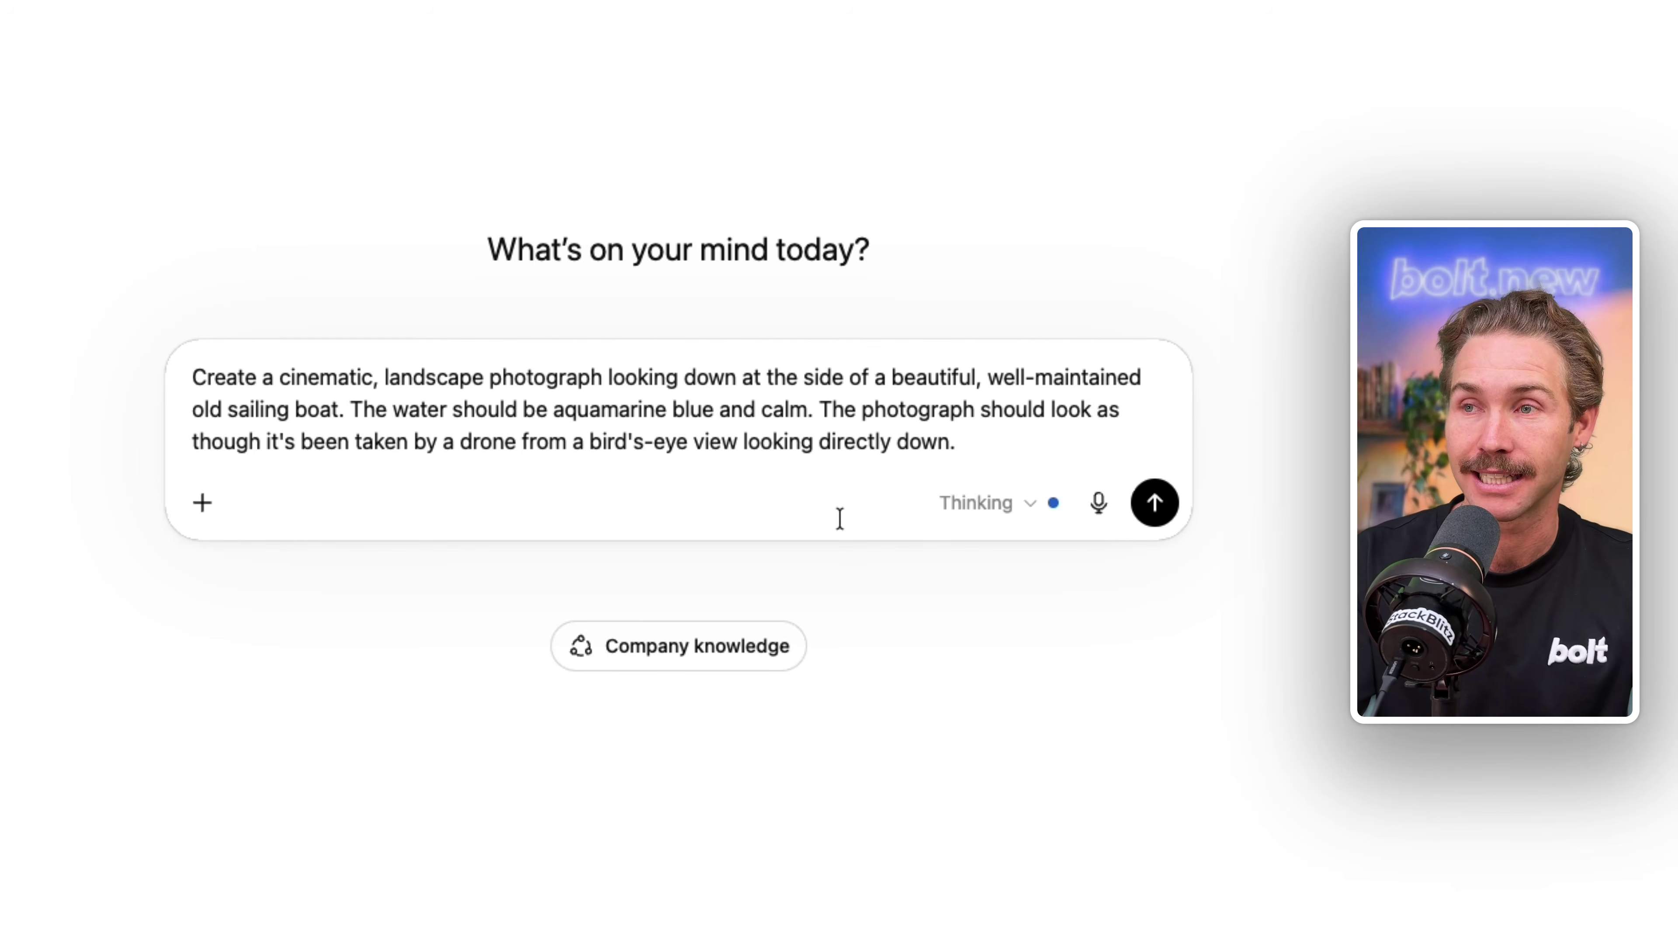
Step: Set the sailing-boat prompt to create an image in a 4:3 aspect ratio and look through the available styles without choosing one
{"action": "left_click", "coordinate": [203, 505]}
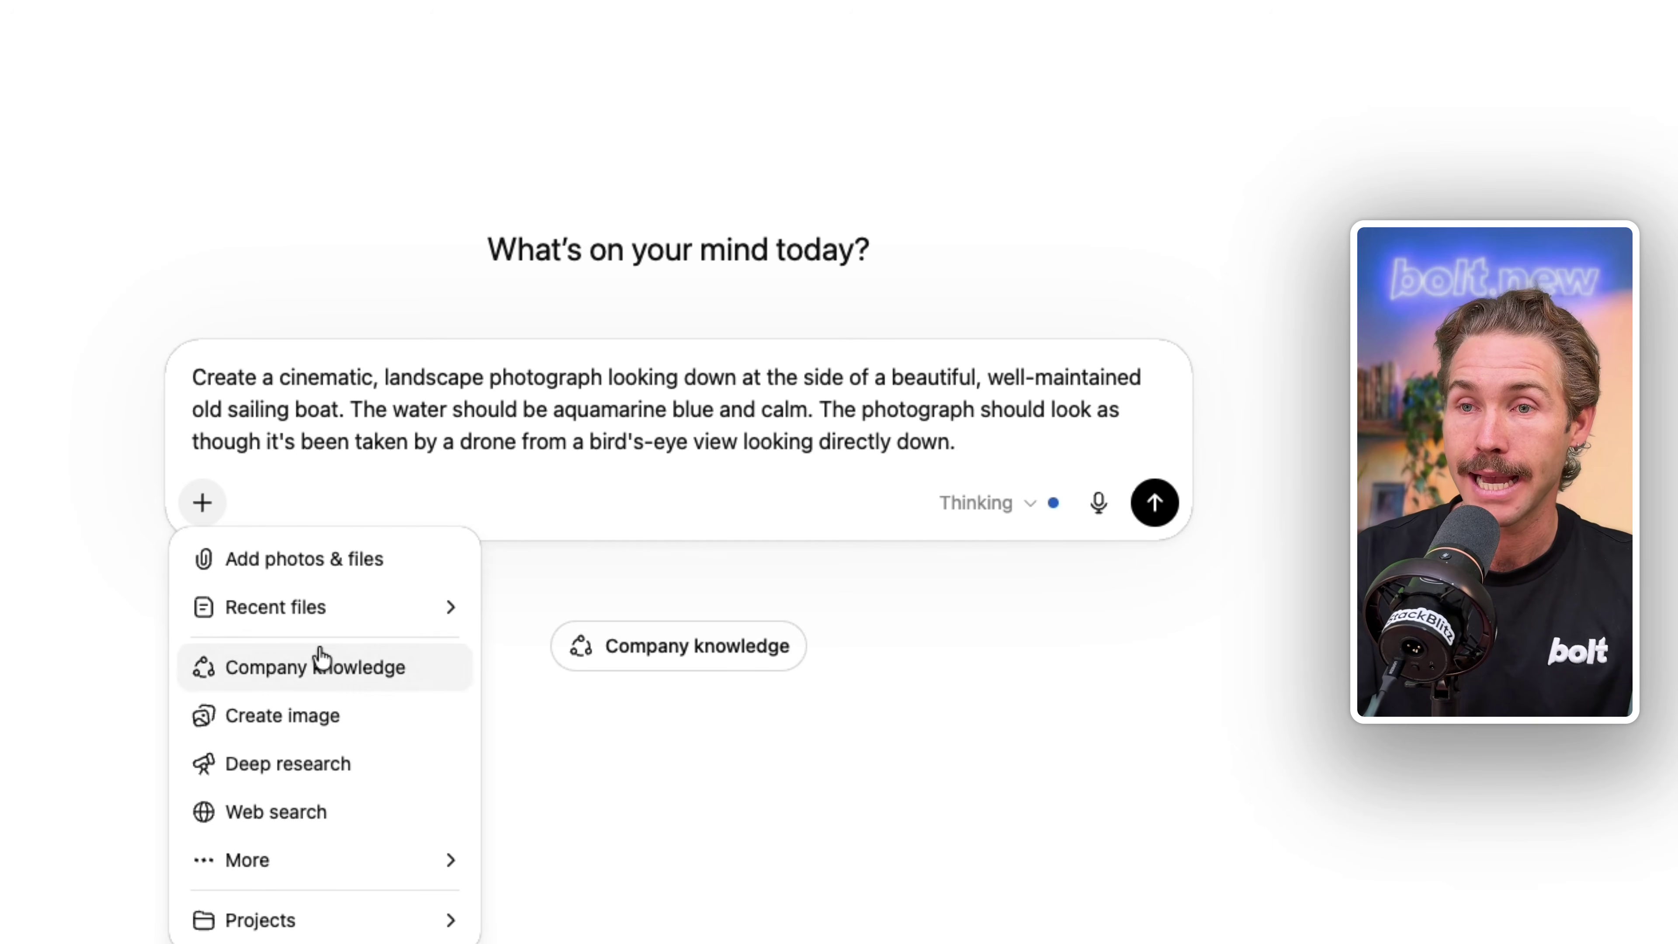
{"action": "left_click", "coordinate": [293, 721]}
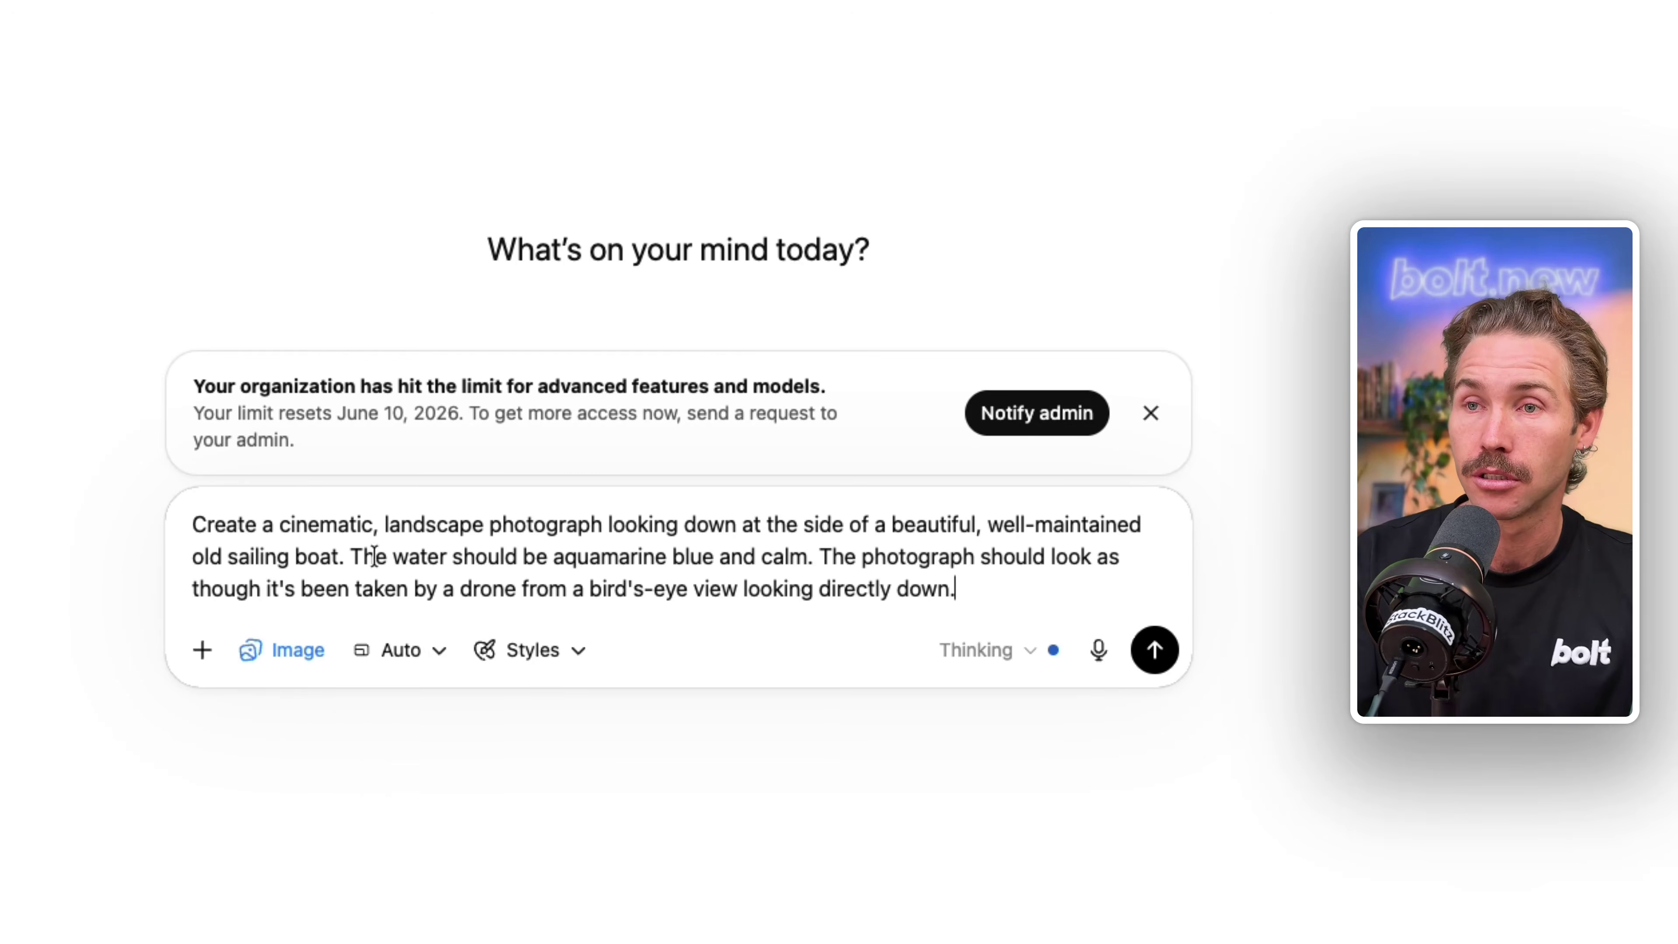
{"action": "left_click", "coordinate": [437, 653]}
{"action": "scroll", "coordinate": [542, 912], "scroll_direction": "down", "scroll_amount": 2}
{"action": "left_click", "coordinate": [536, 807]}
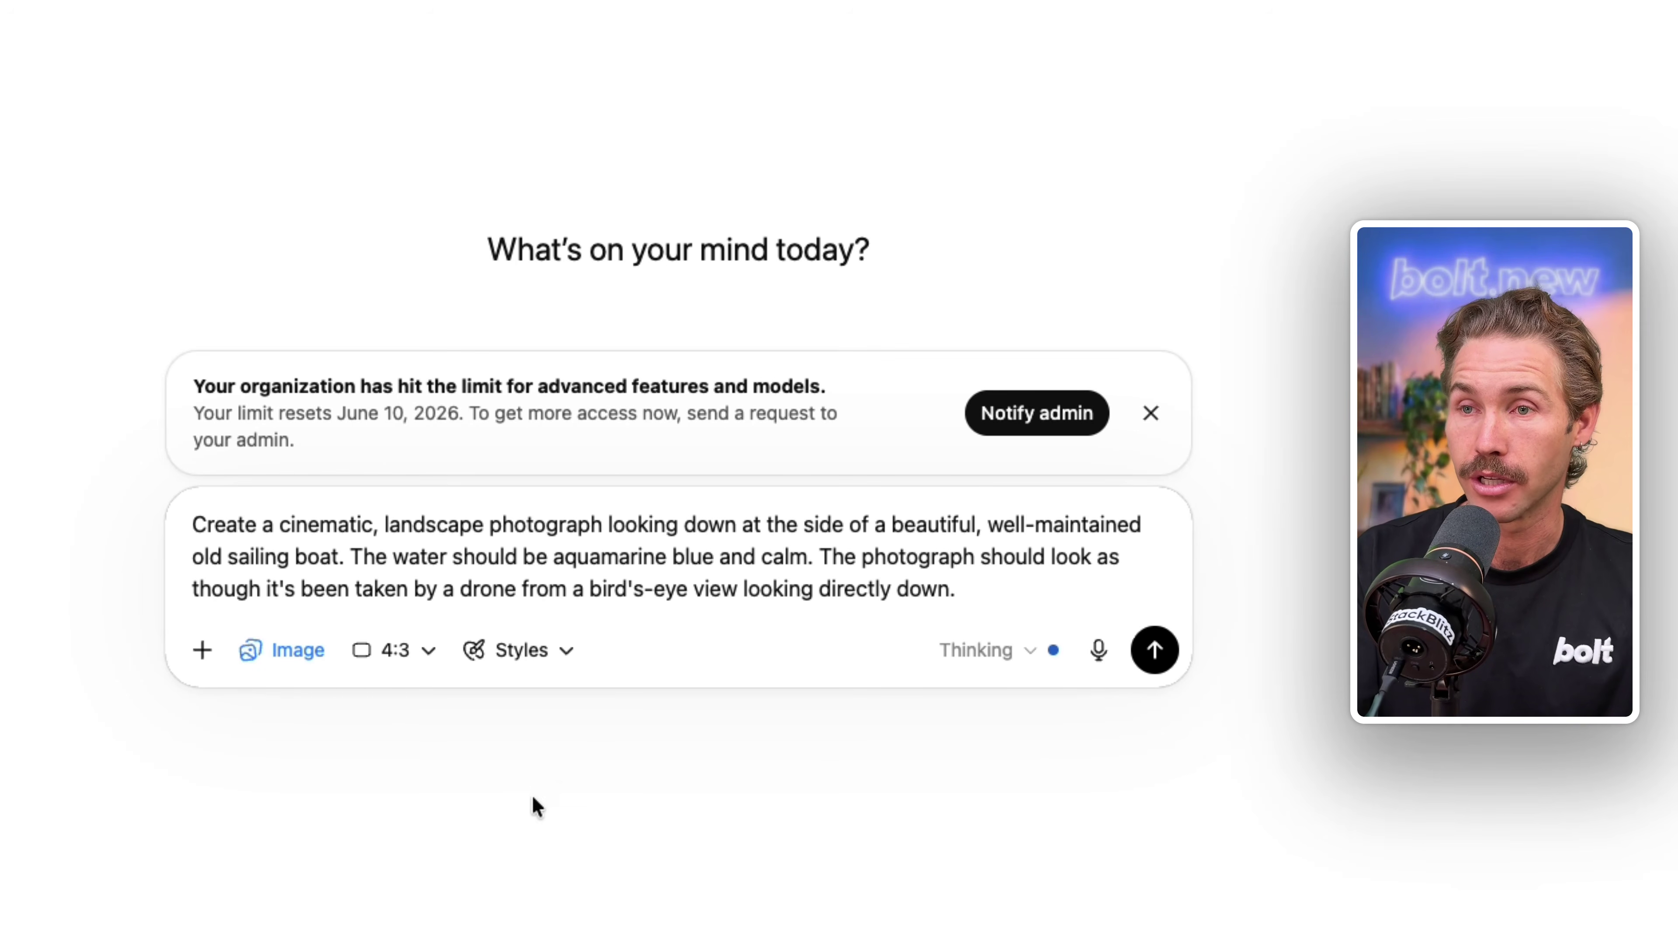
{"action": "left_click", "coordinate": [555, 654]}
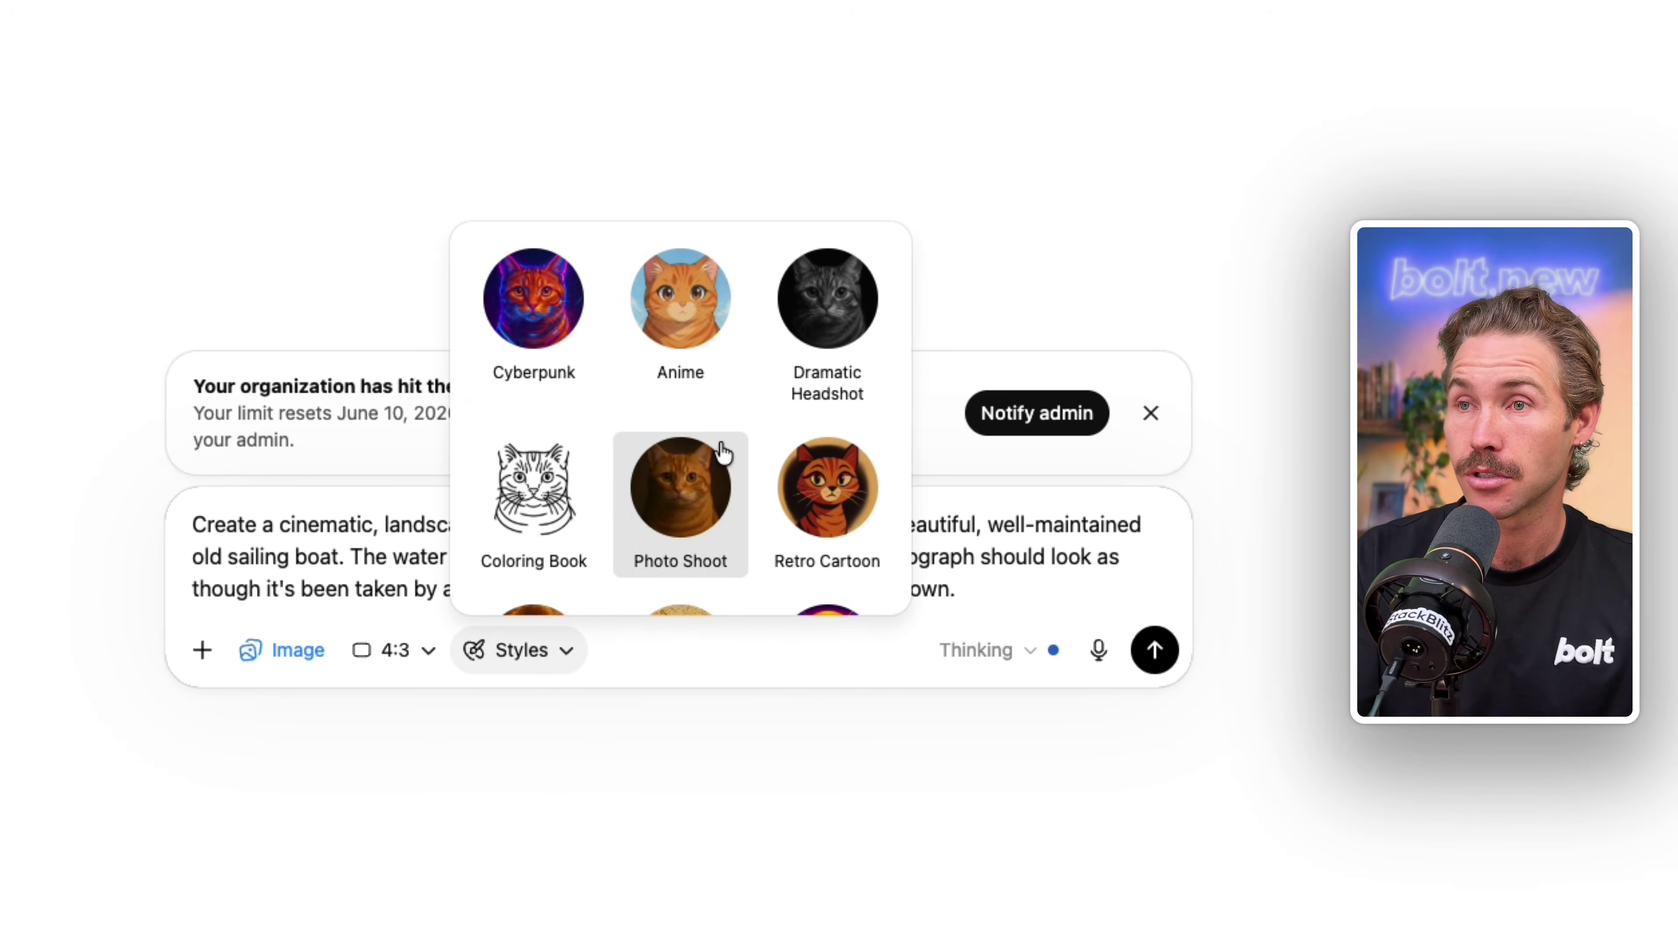
{"action": "left_click", "coordinate": [640, 782]}
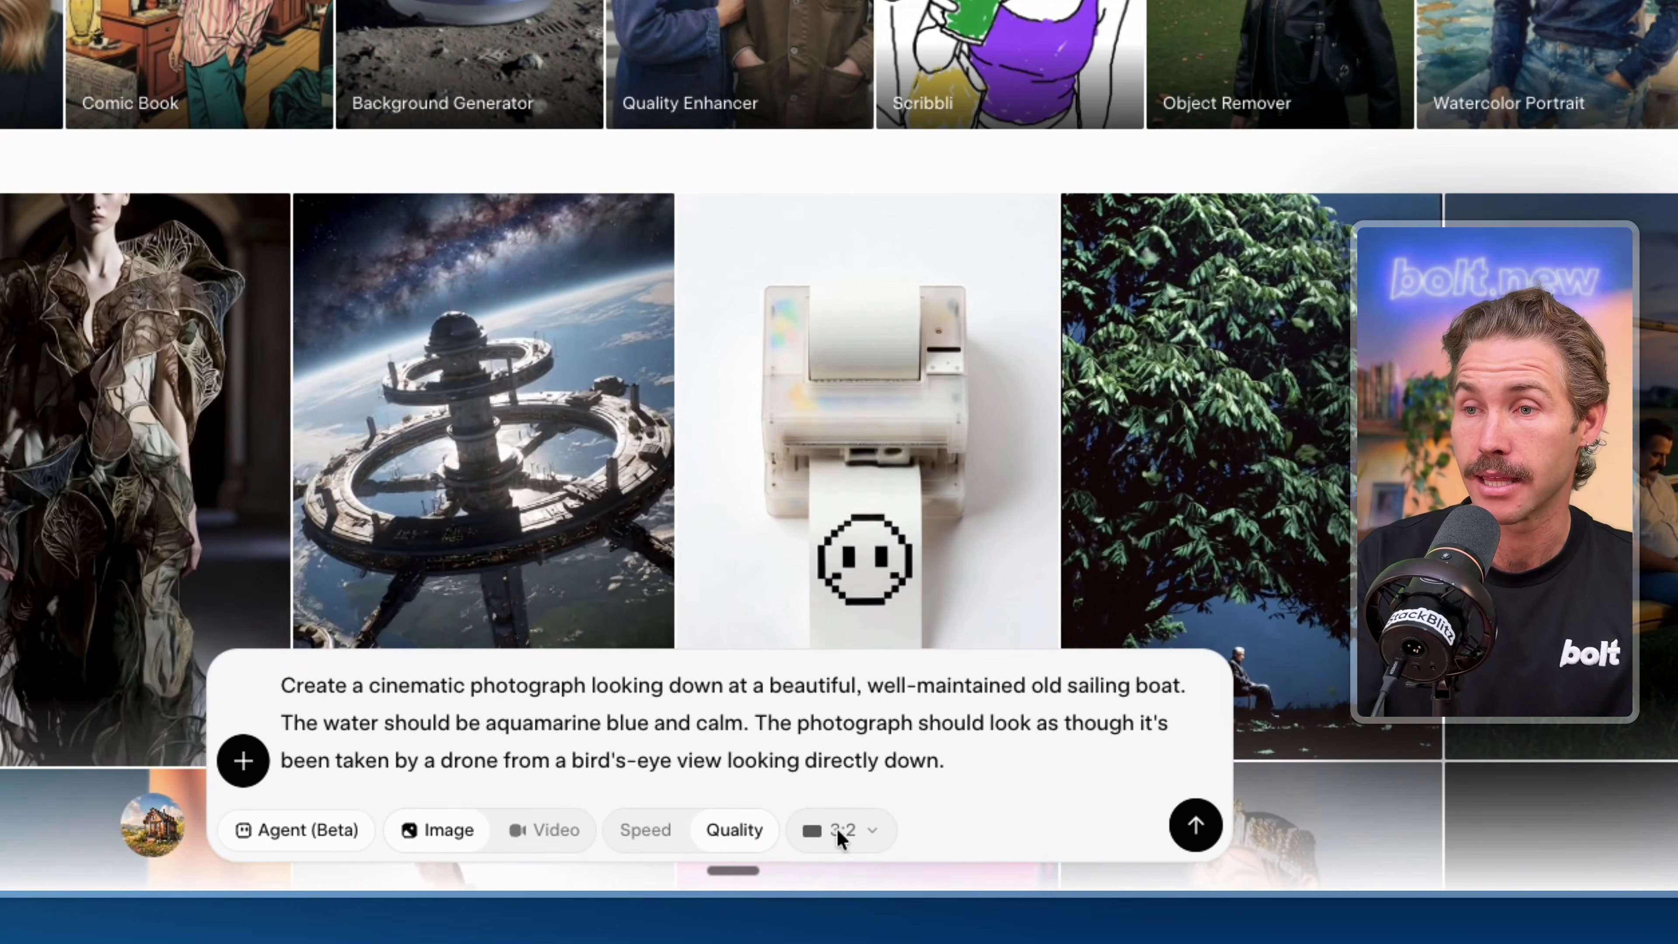
Step: Switch to Grok and submit the sailing-boat photograph prompt for image generation at Quality setting and 3:2 ratio
{"action": "left_click", "coordinate": [1196, 827]}
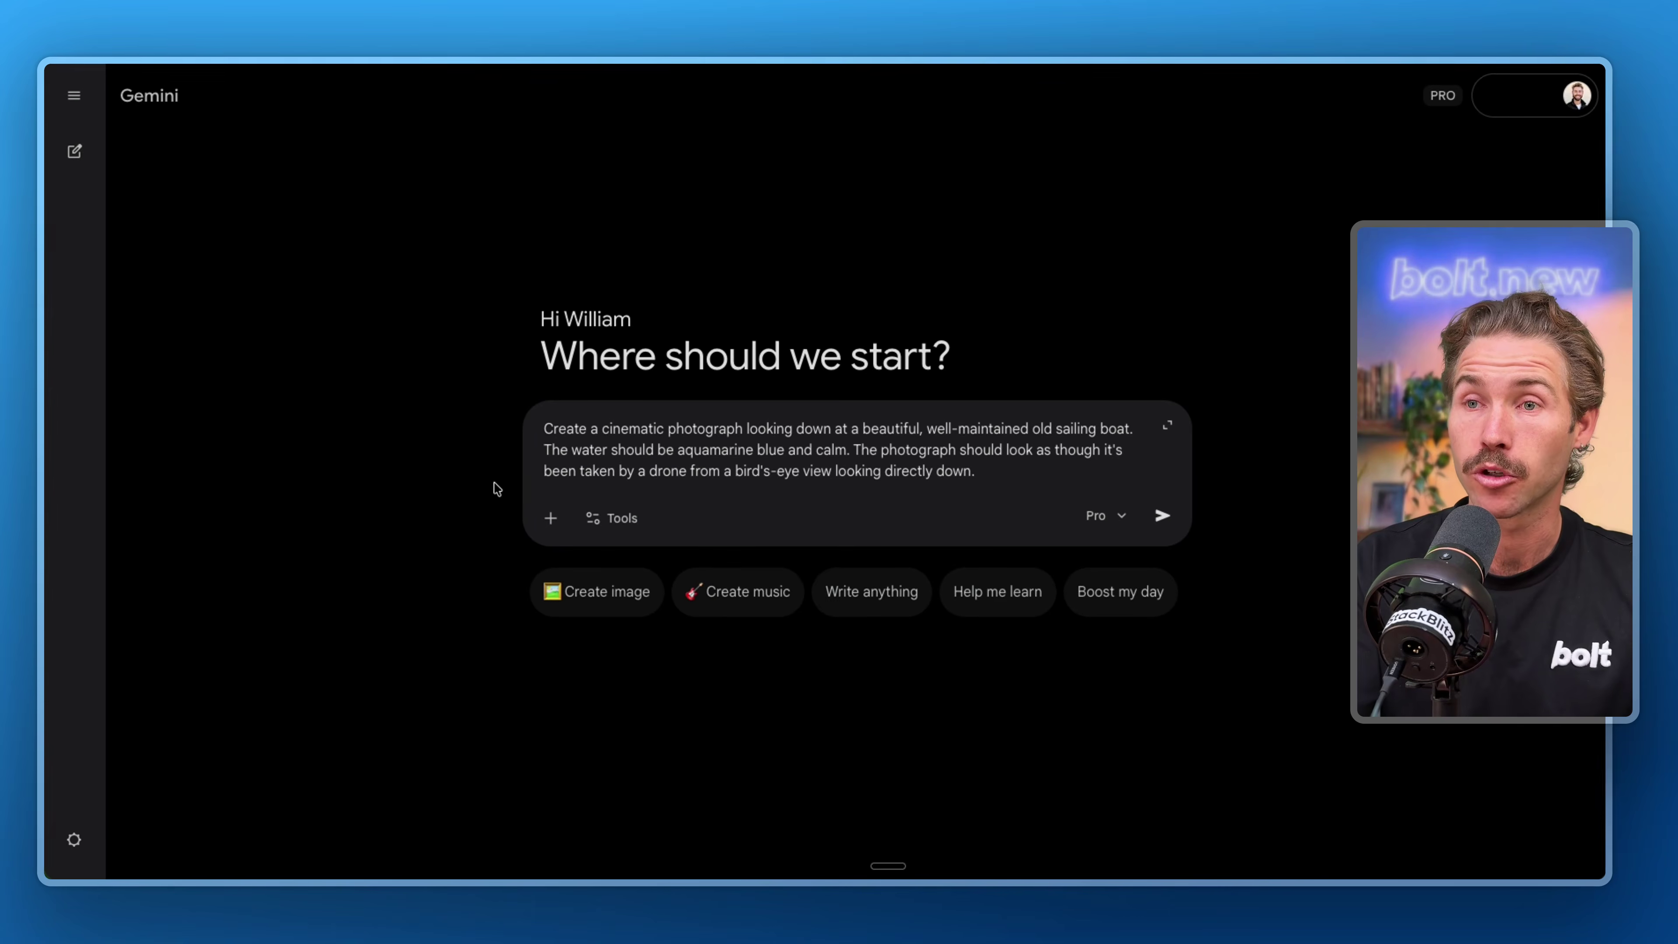
Step: Switch to Gemini and submit the sailing-boat prompt with the Create image tool, keeping the Pro model
{"action": "left_click", "coordinate": [615, 519]}
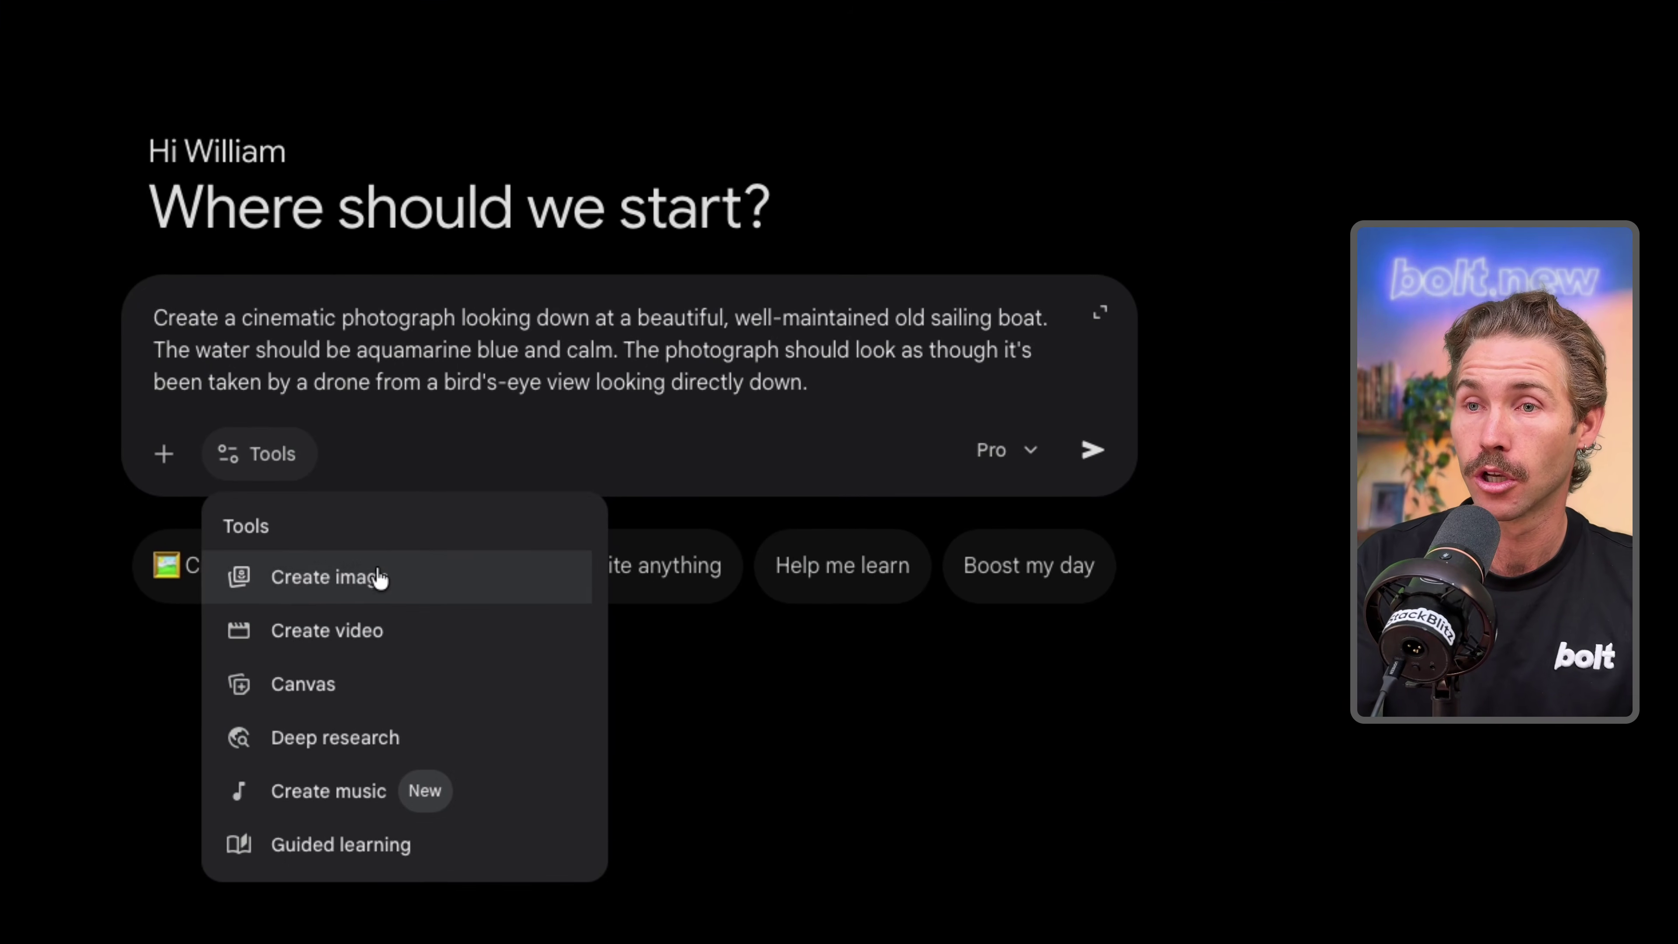
{"action": "left_click", "coordinate": [379, 577]}
{"action": "left_click", "coordinate": [1006, 896]}
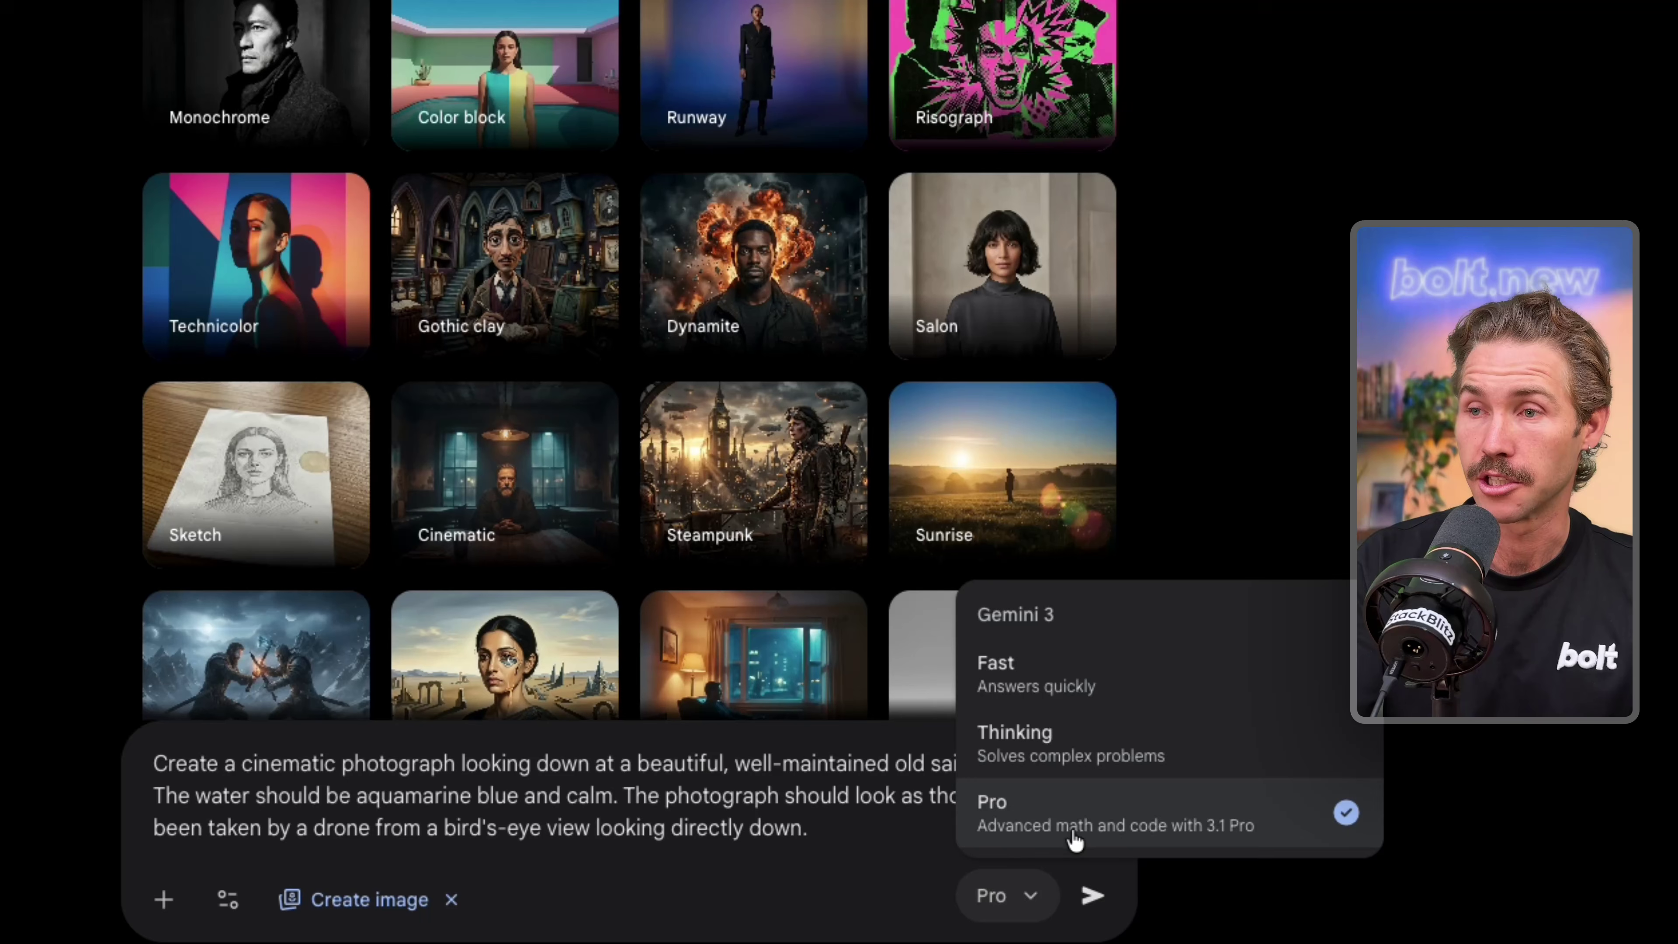
{"action": "left_click", "coordinate": [1554, 720]}
{"action": "left_click", "coordinate": [1092, 896]}
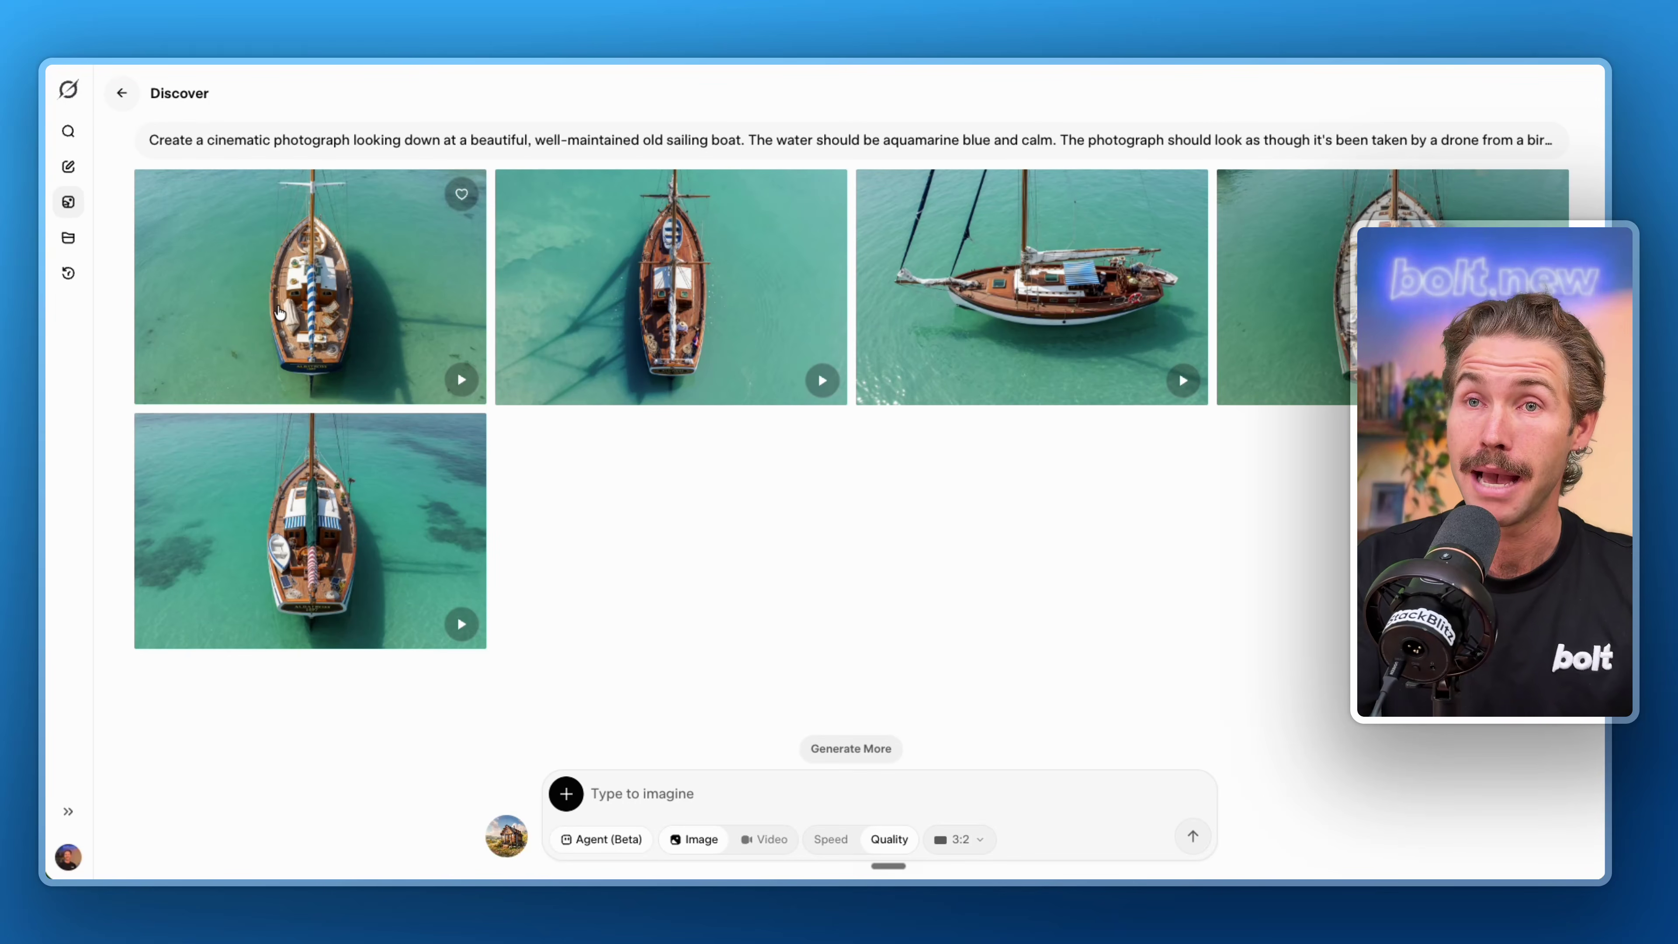
Step: Switch to Grok and view the first generated boat image enlarged, moving on through the following ones
{"action": "left_click", "coordinate": [347, 279]}
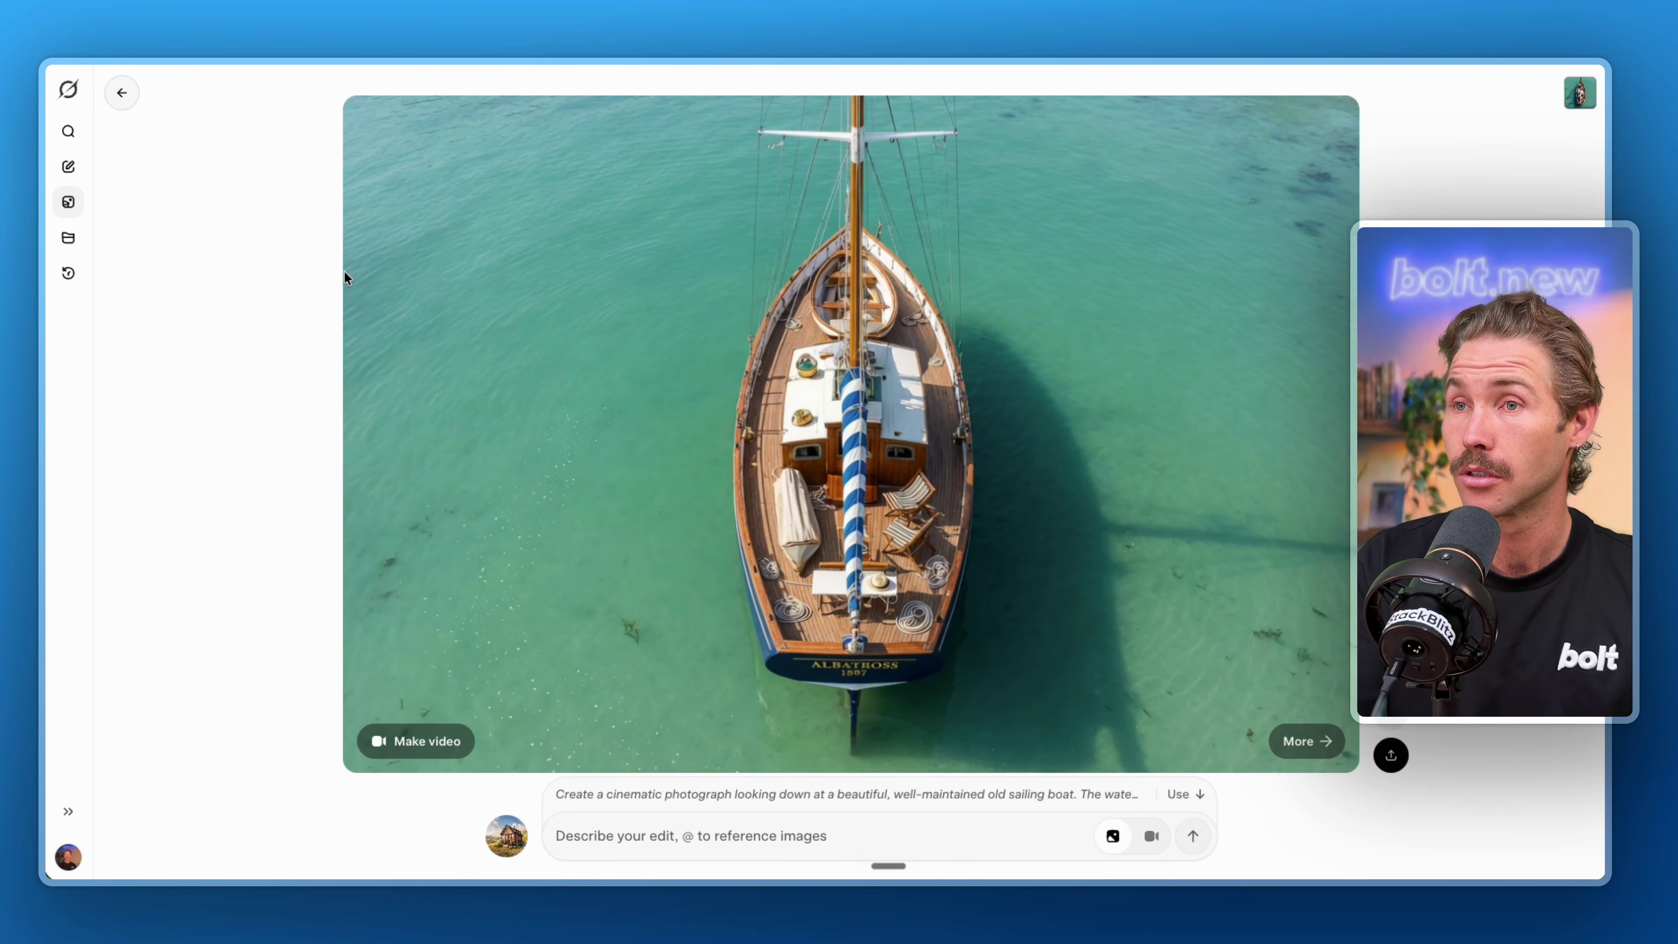
{"action": "key", "text": "Right"}
{"action": "key", "text": "Right"}
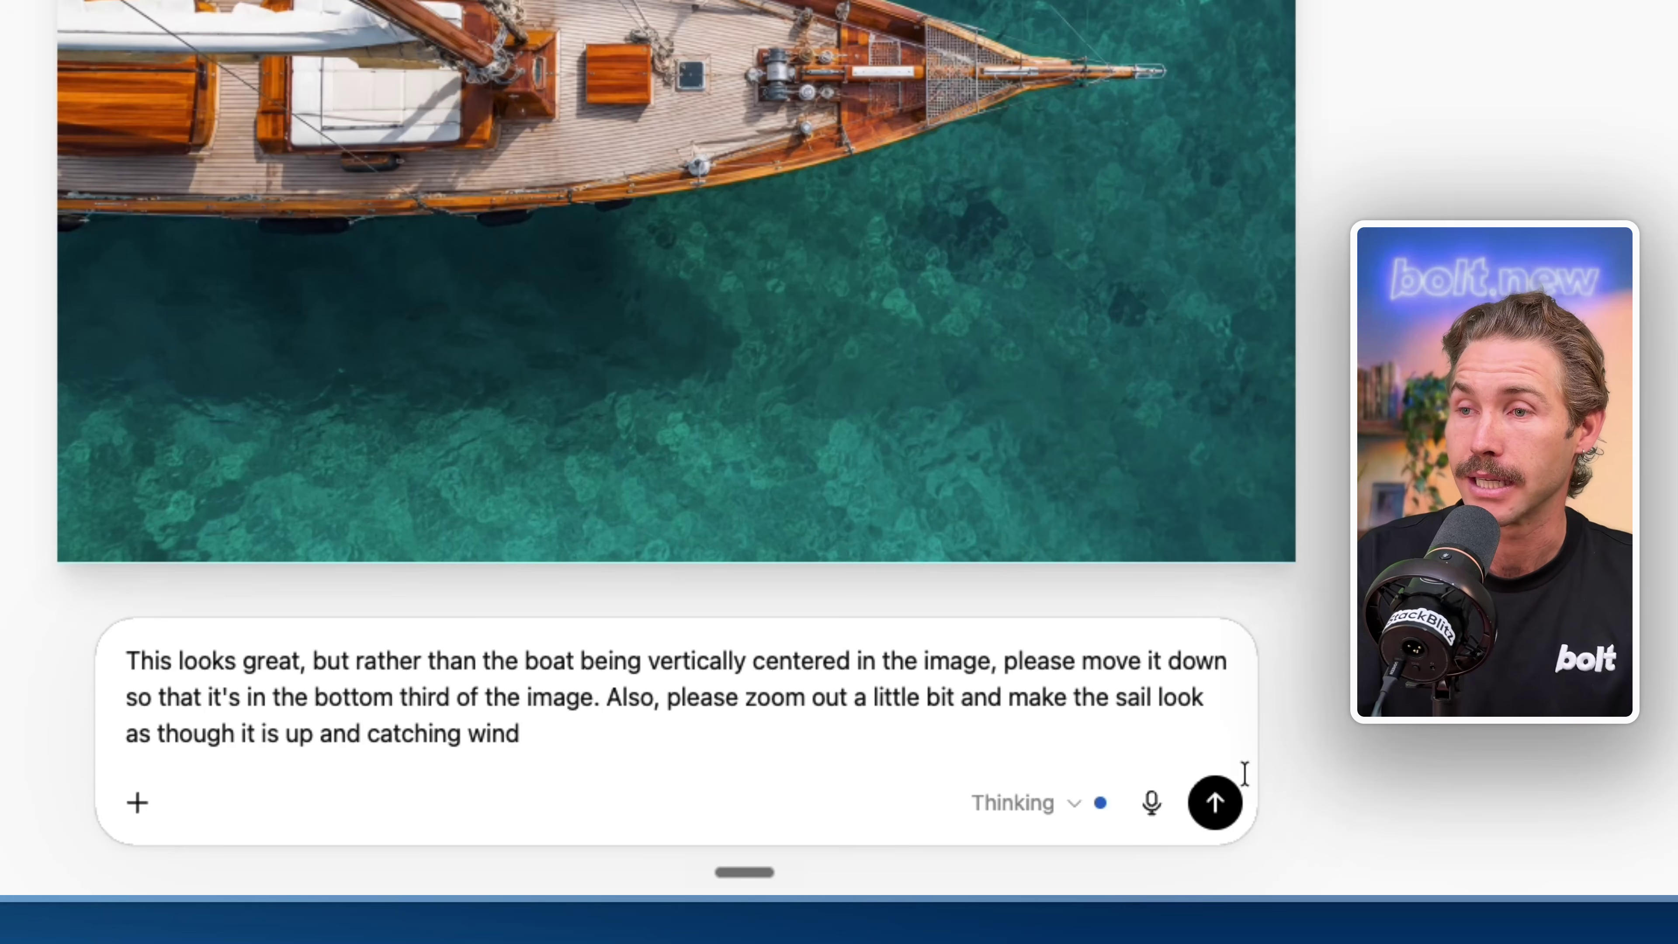
Step: In ChatGPT, submit the edit request to move the boat to the bottom third, zoom out slightly and raise the sail to catch wind
{"action": "left_click", "coordinate": [1165, 825]}
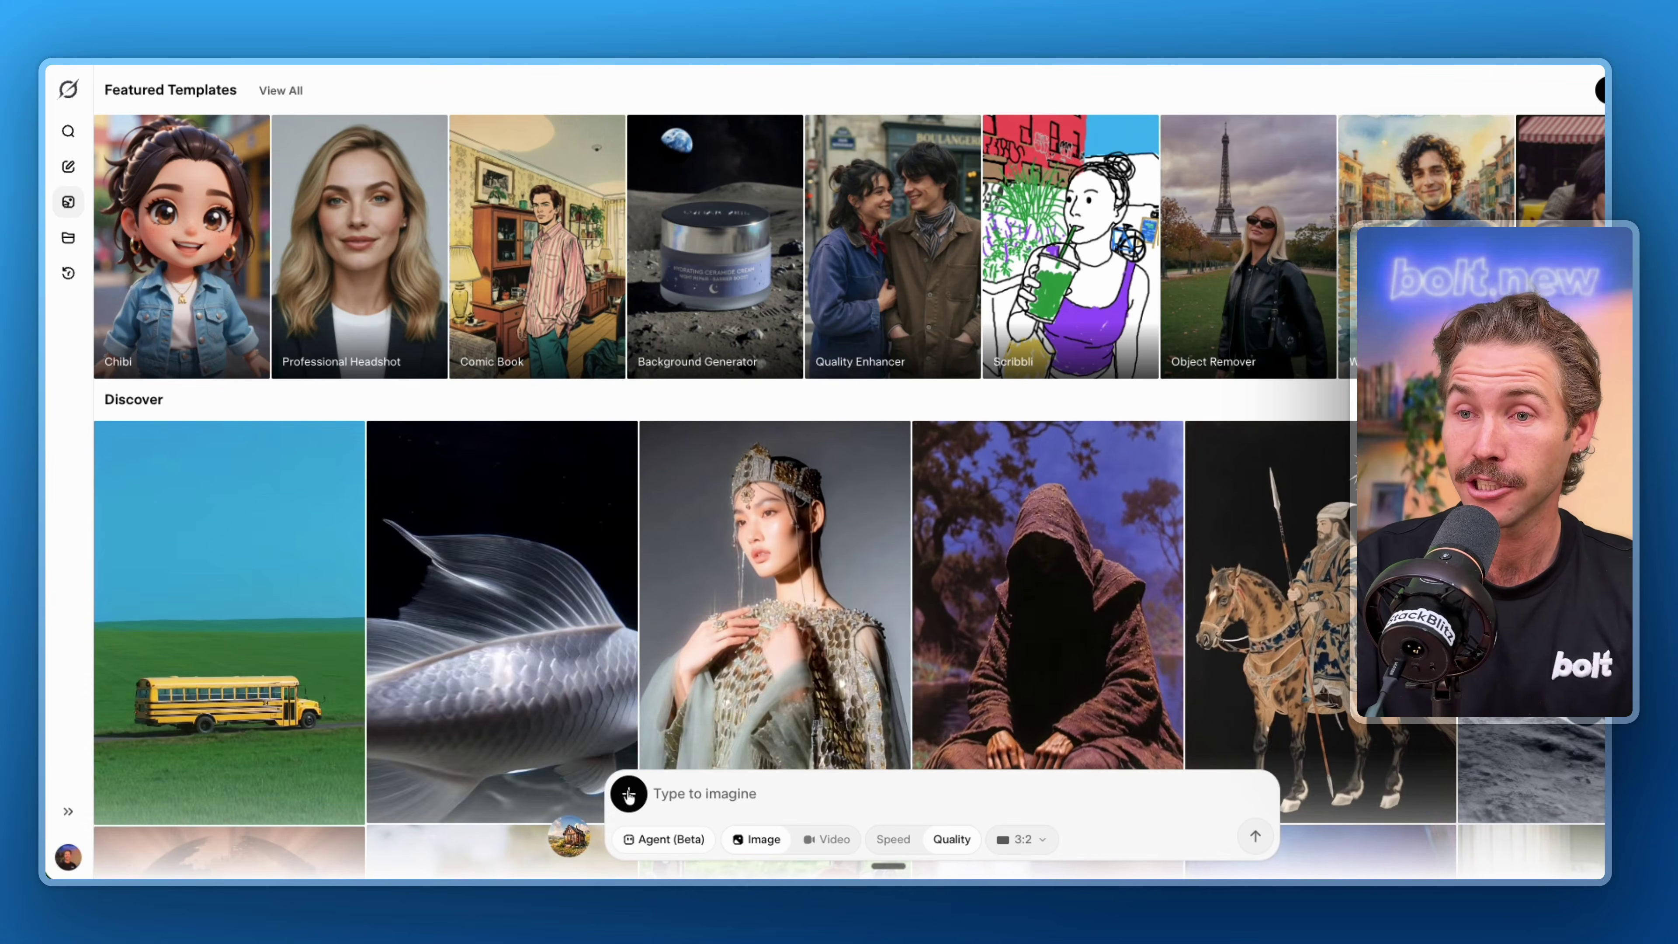
Step: In Grok, upload ChatGPT Image May 15, 2026, 11_08_20 AM.png and generate a 720p, 10s still-camera video of the boat sailing out of view
{"action": "left_click", "coordinate": [628, 793]}
{"action": "left_click", "coordinate": [683, 710]}
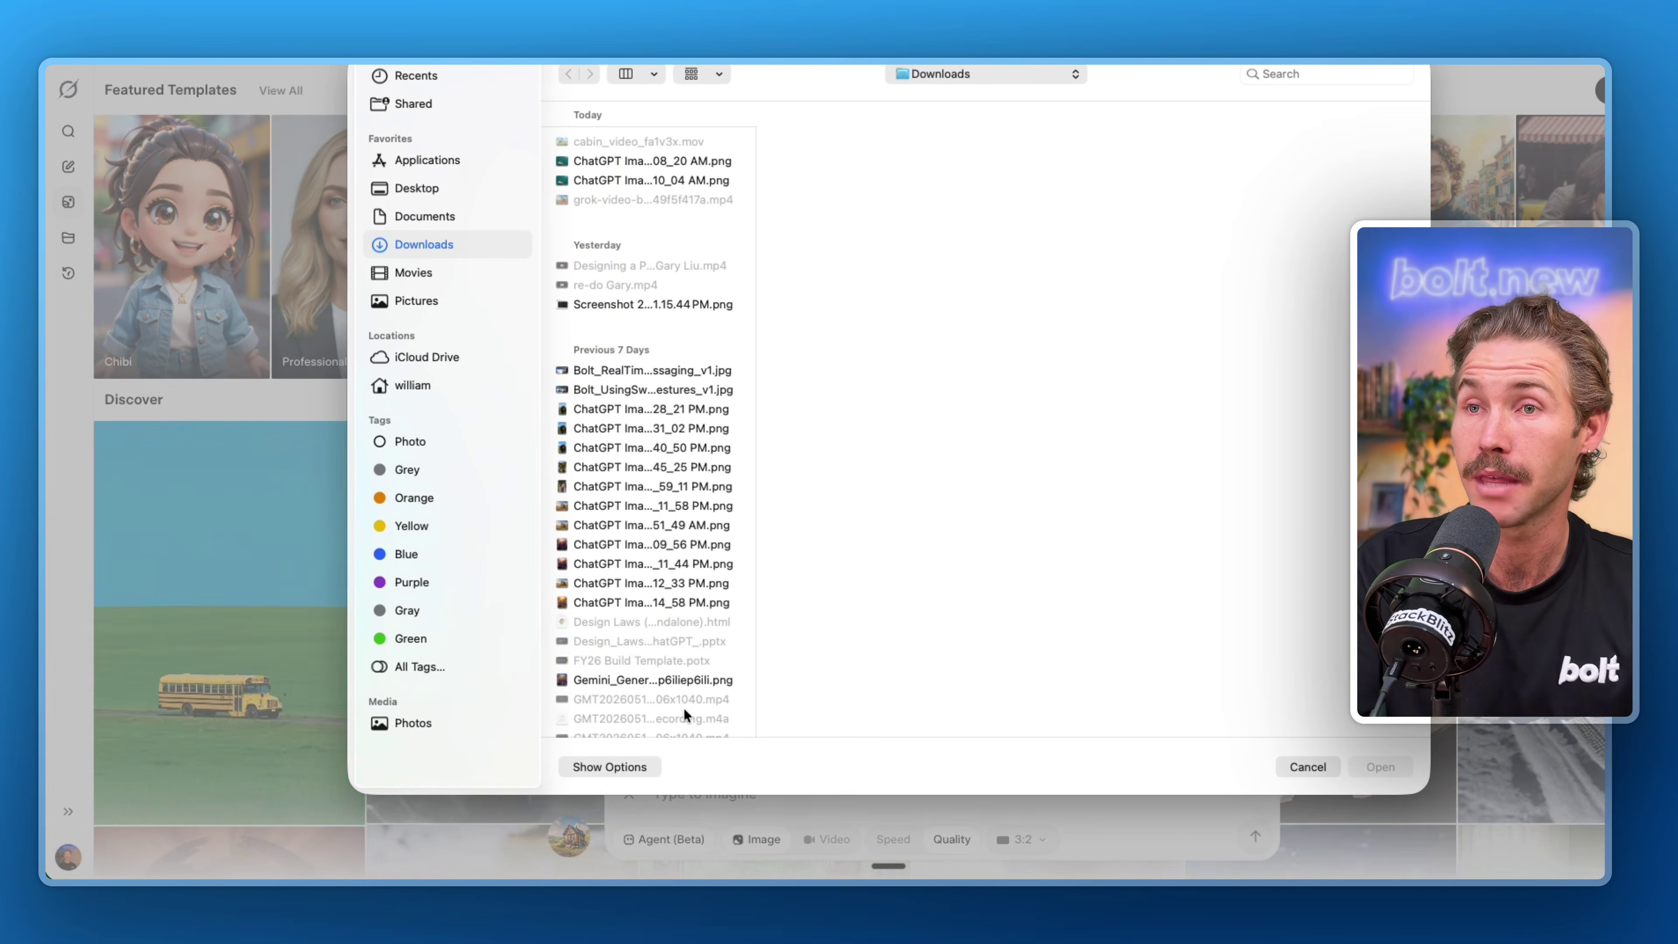
{"action": "left_click", "coordinate": [641, 162]}
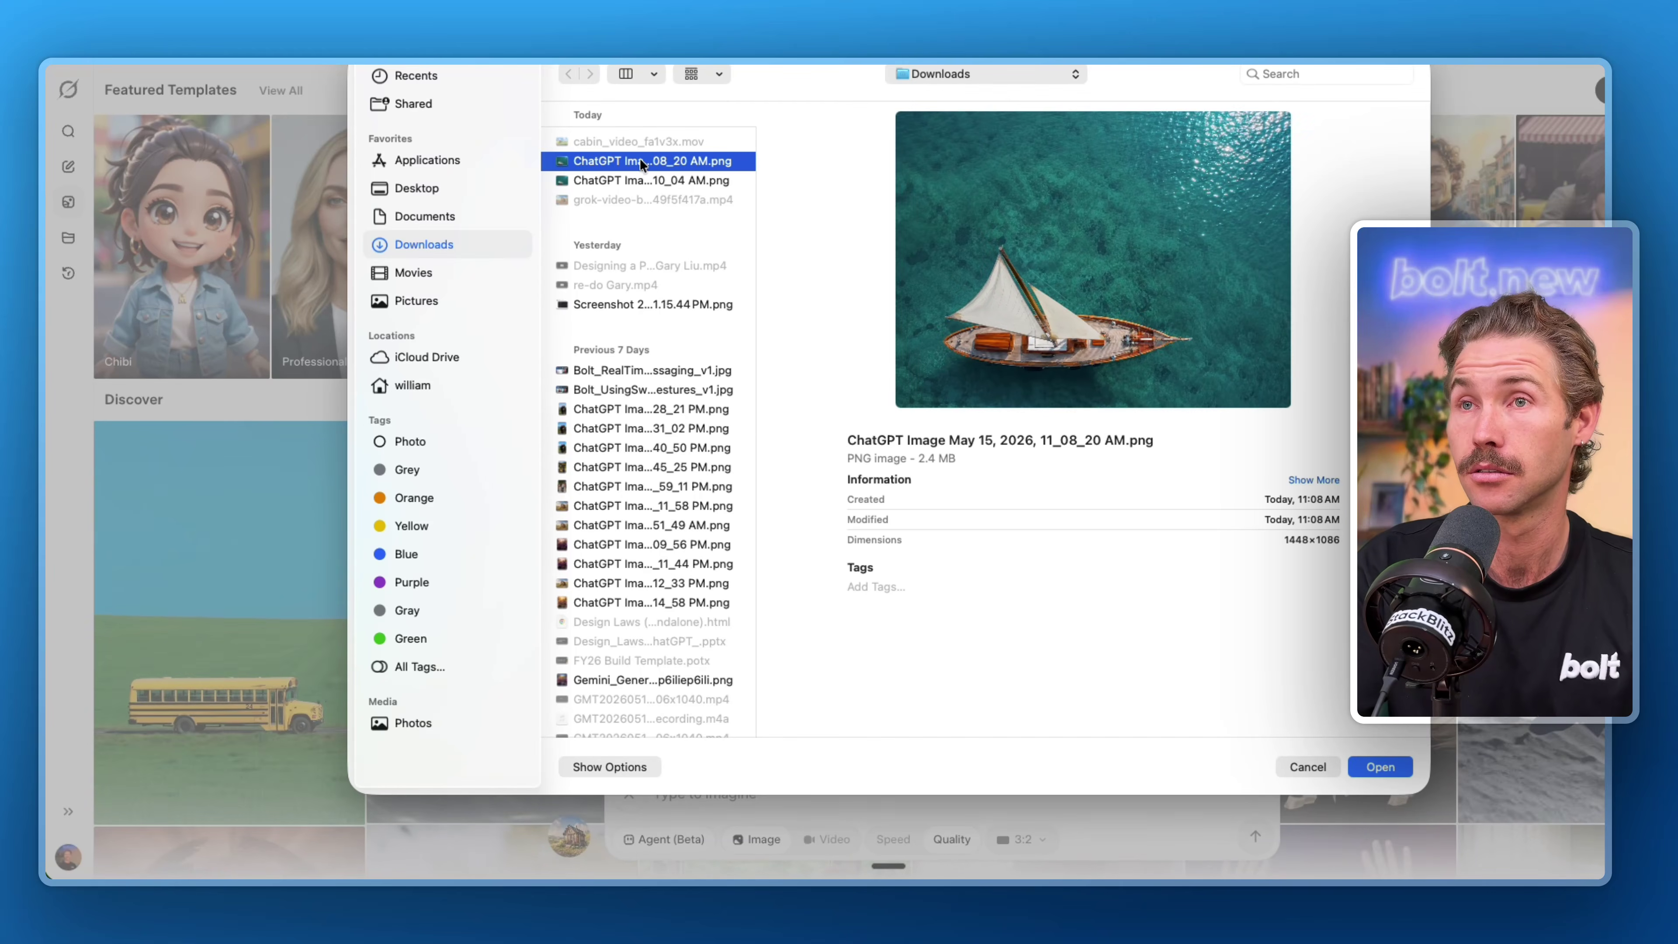
{"action": "double_click", "coordinate": [641, 162]}
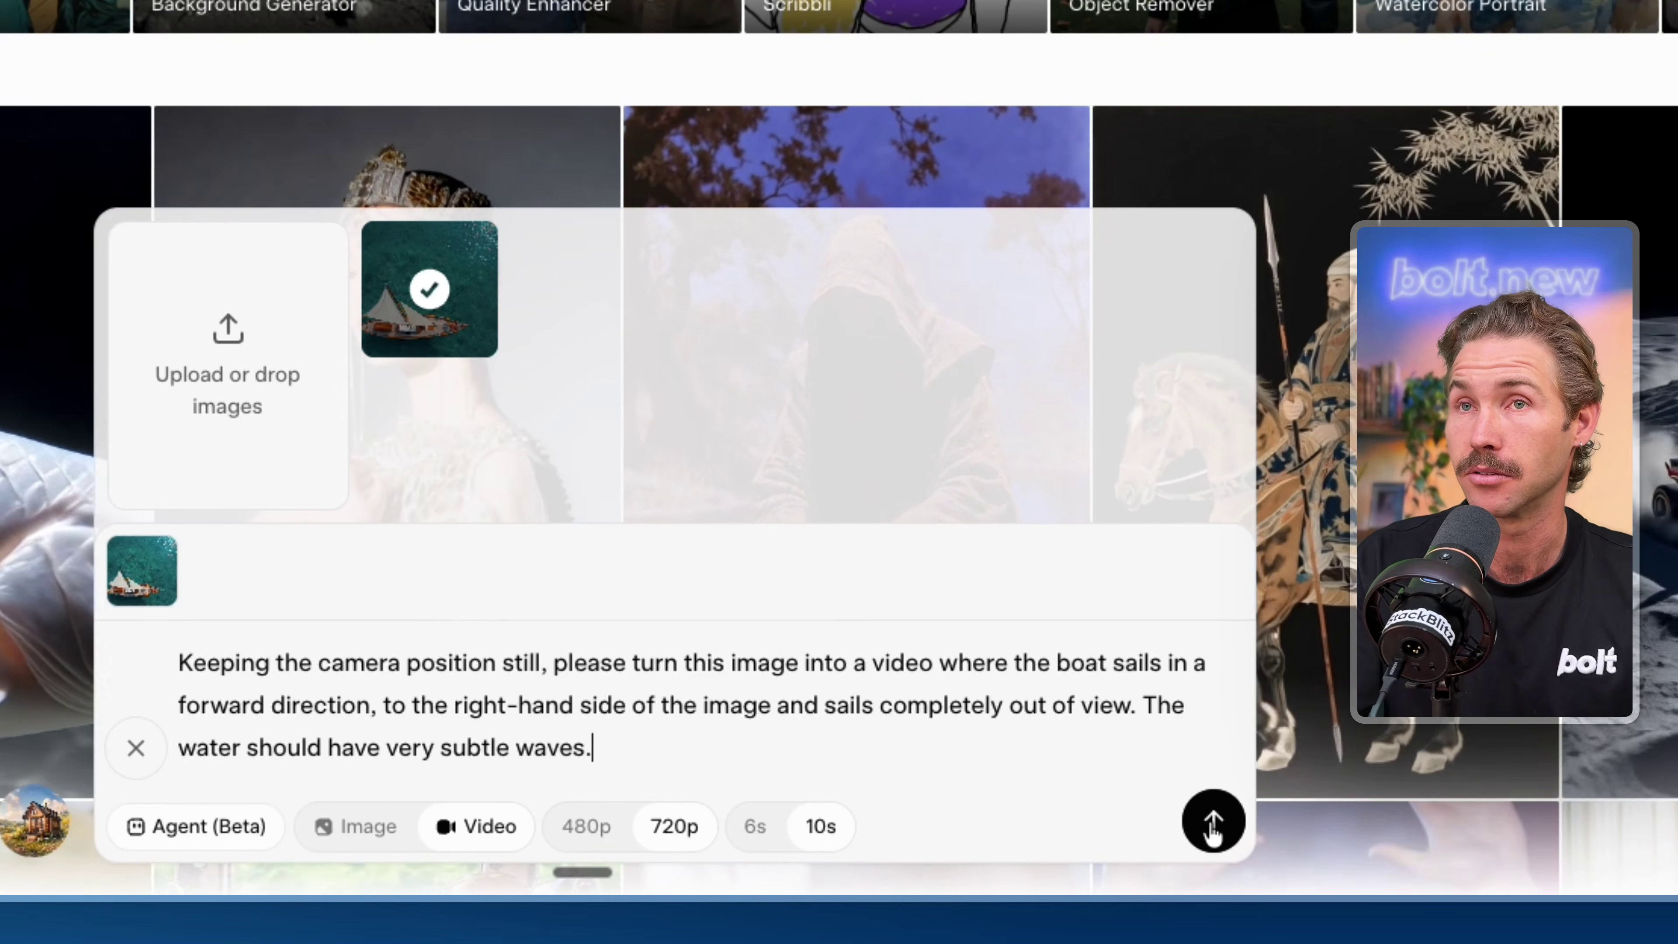
{"action": "left_click", "coordinate": [1213, 821]}
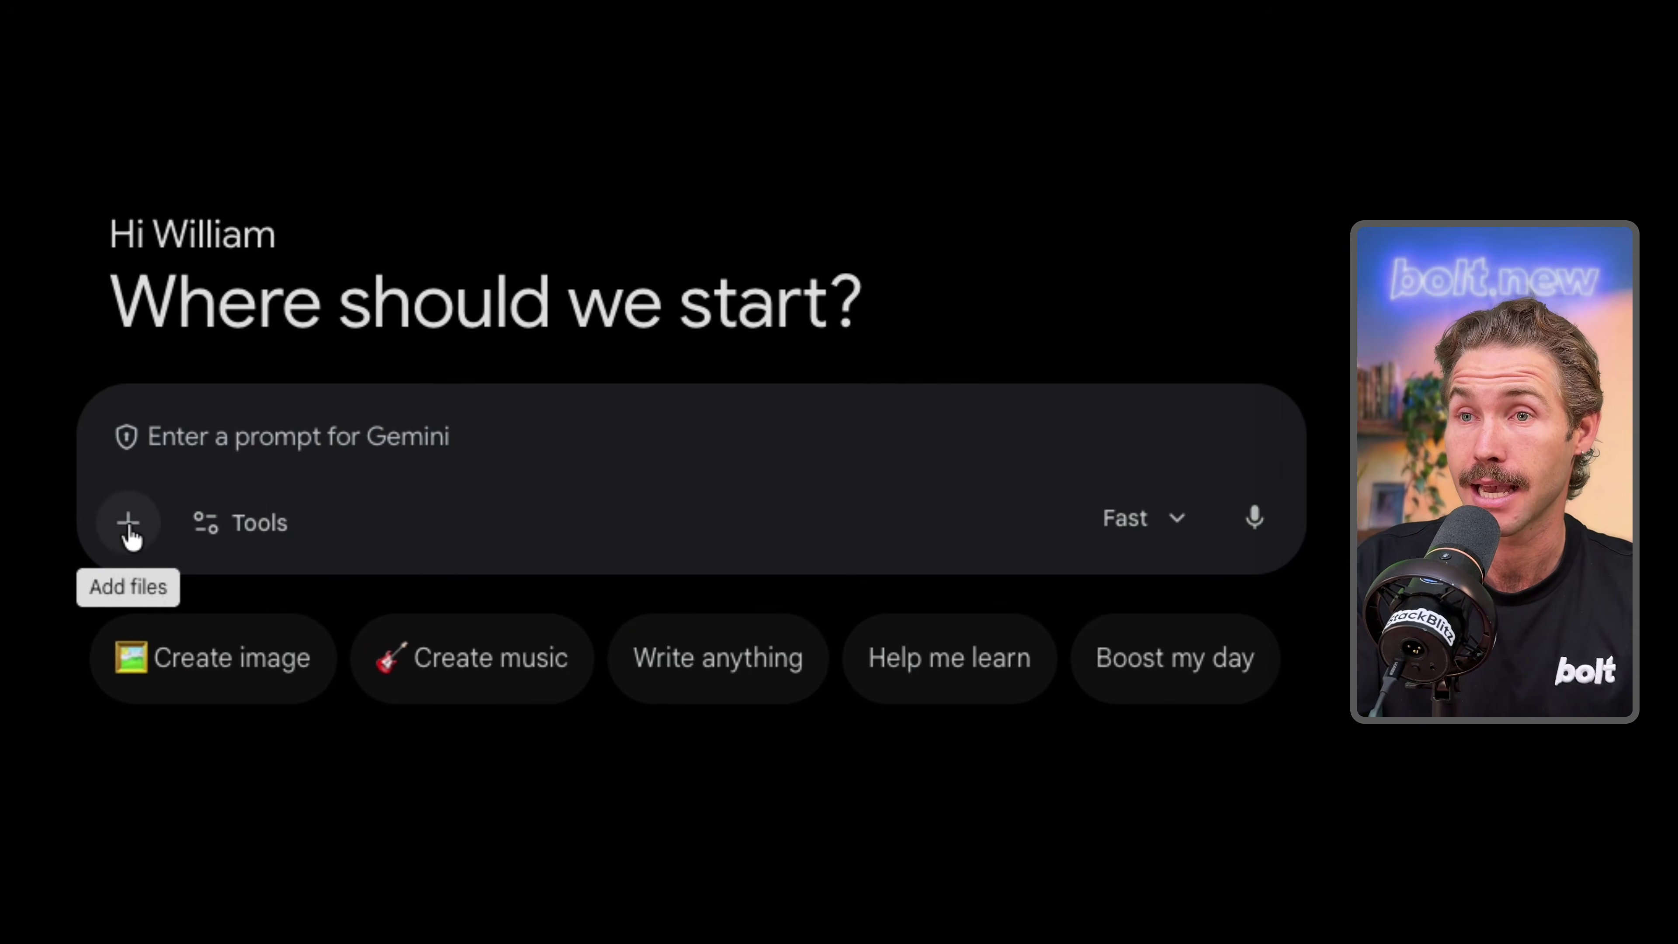
Step: In Gemini, submit the attached boat image and still-camera sailing prompt using Create video with the Pro model
{"action": "left_click", "coordinate": [614, 497]}
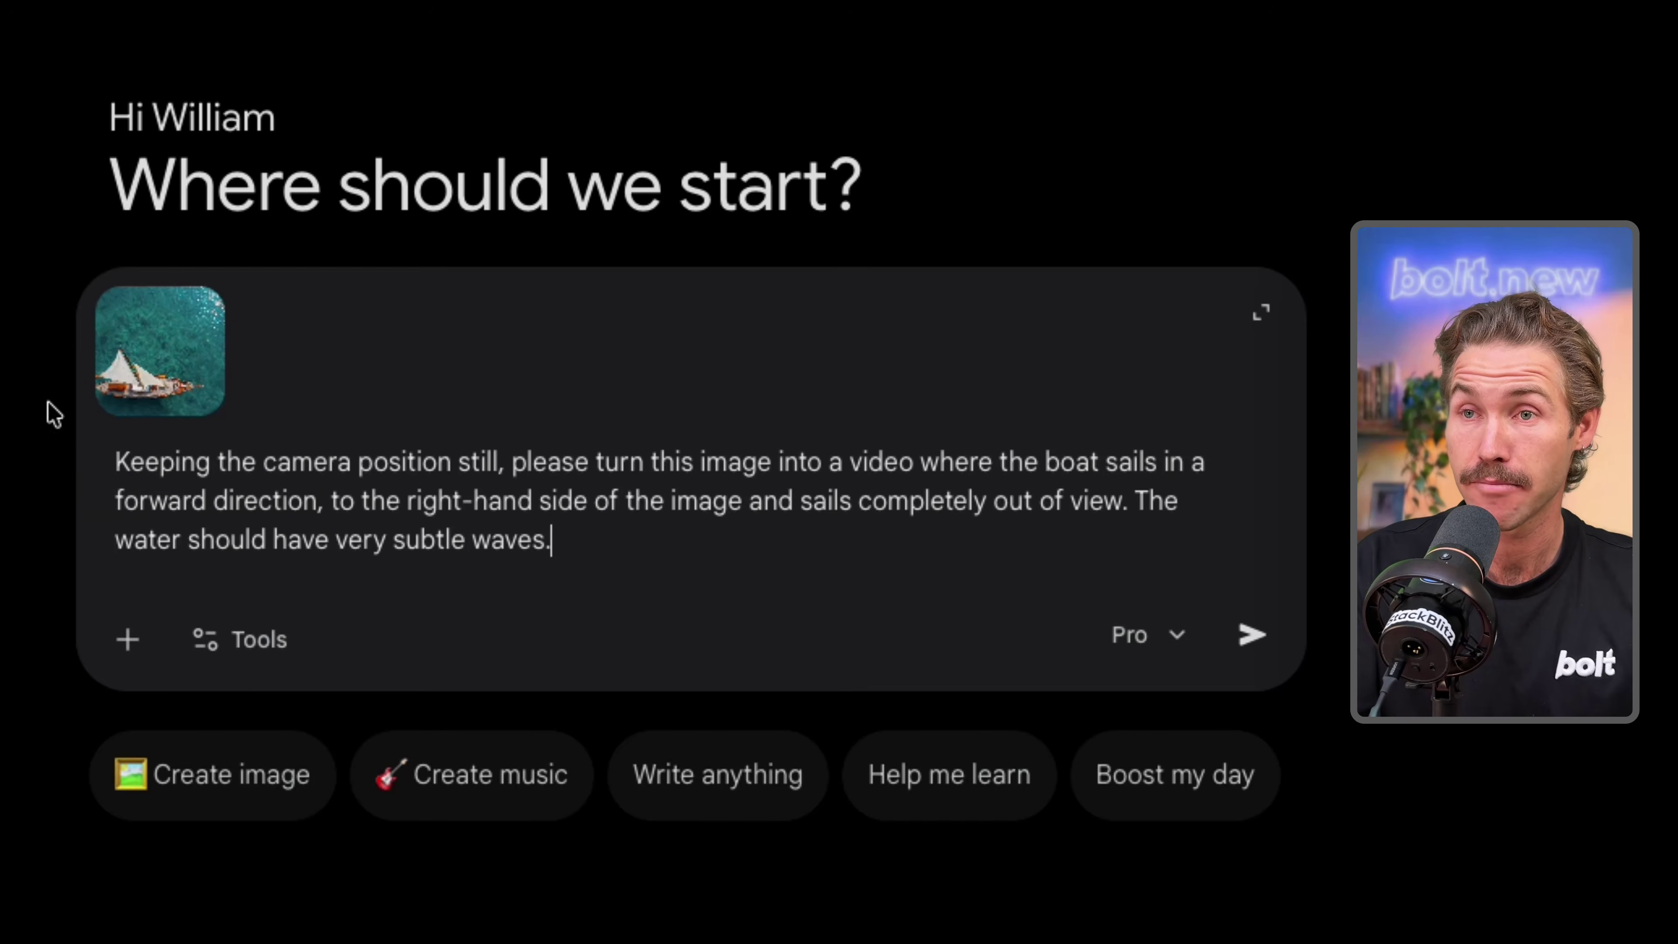
{"action": "left_click", "coordinate": [255, 638]}
{"action": "left_click", "coordinate": [356, 868]}
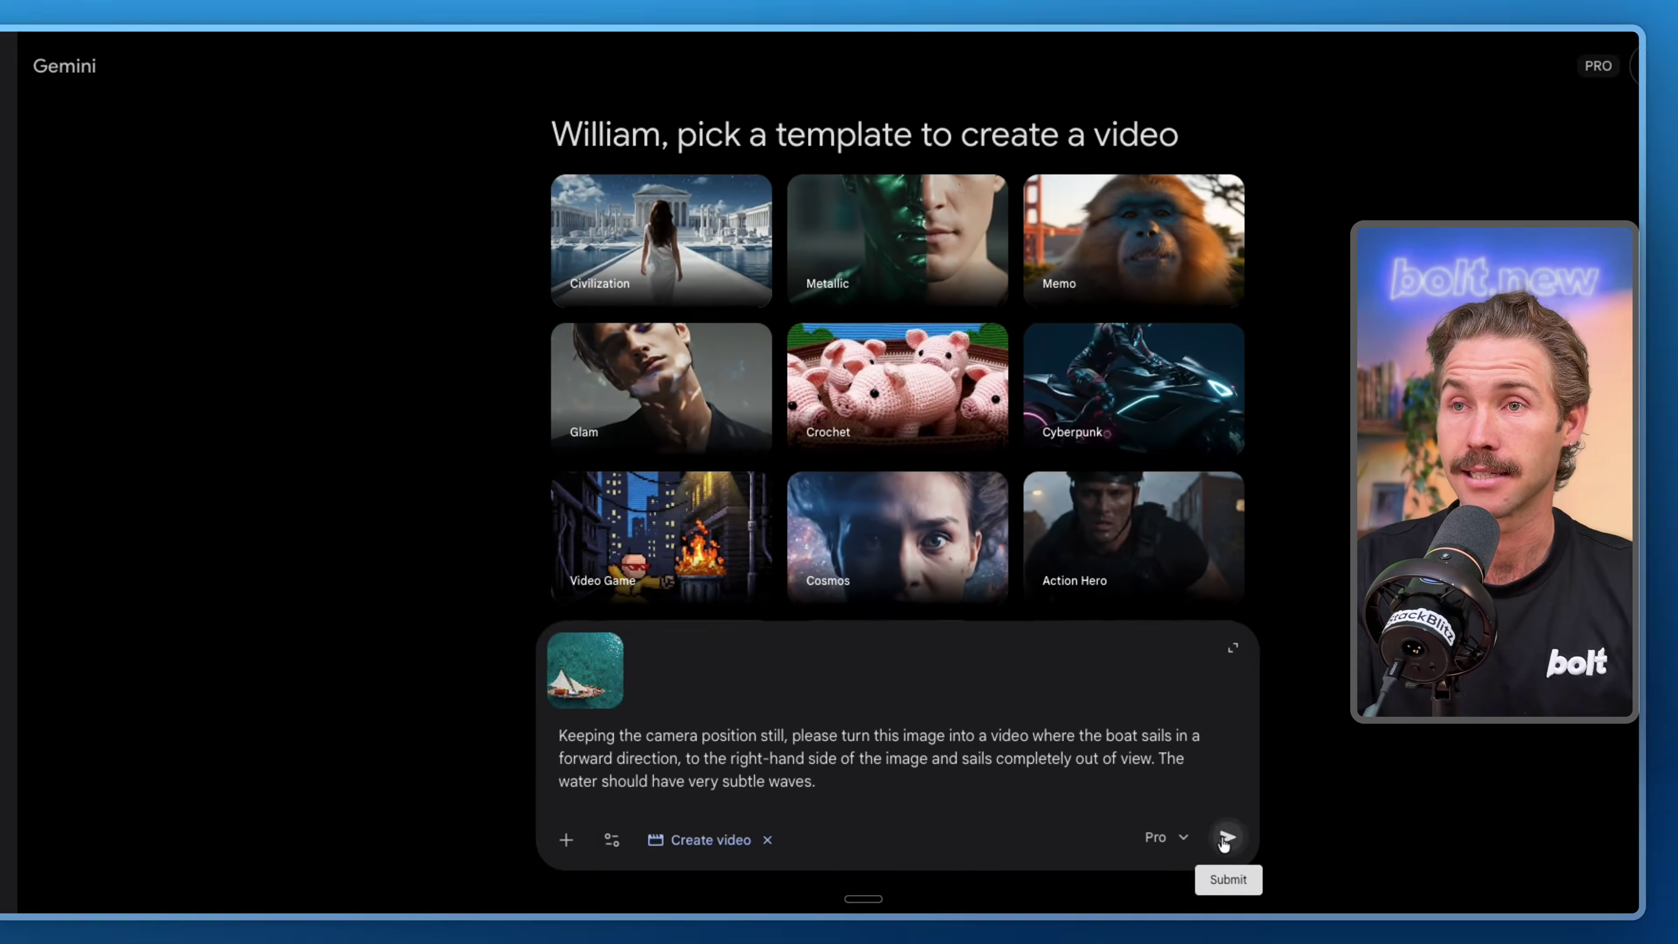
{"action": "left_click", "coordinate": [1221, 831]}
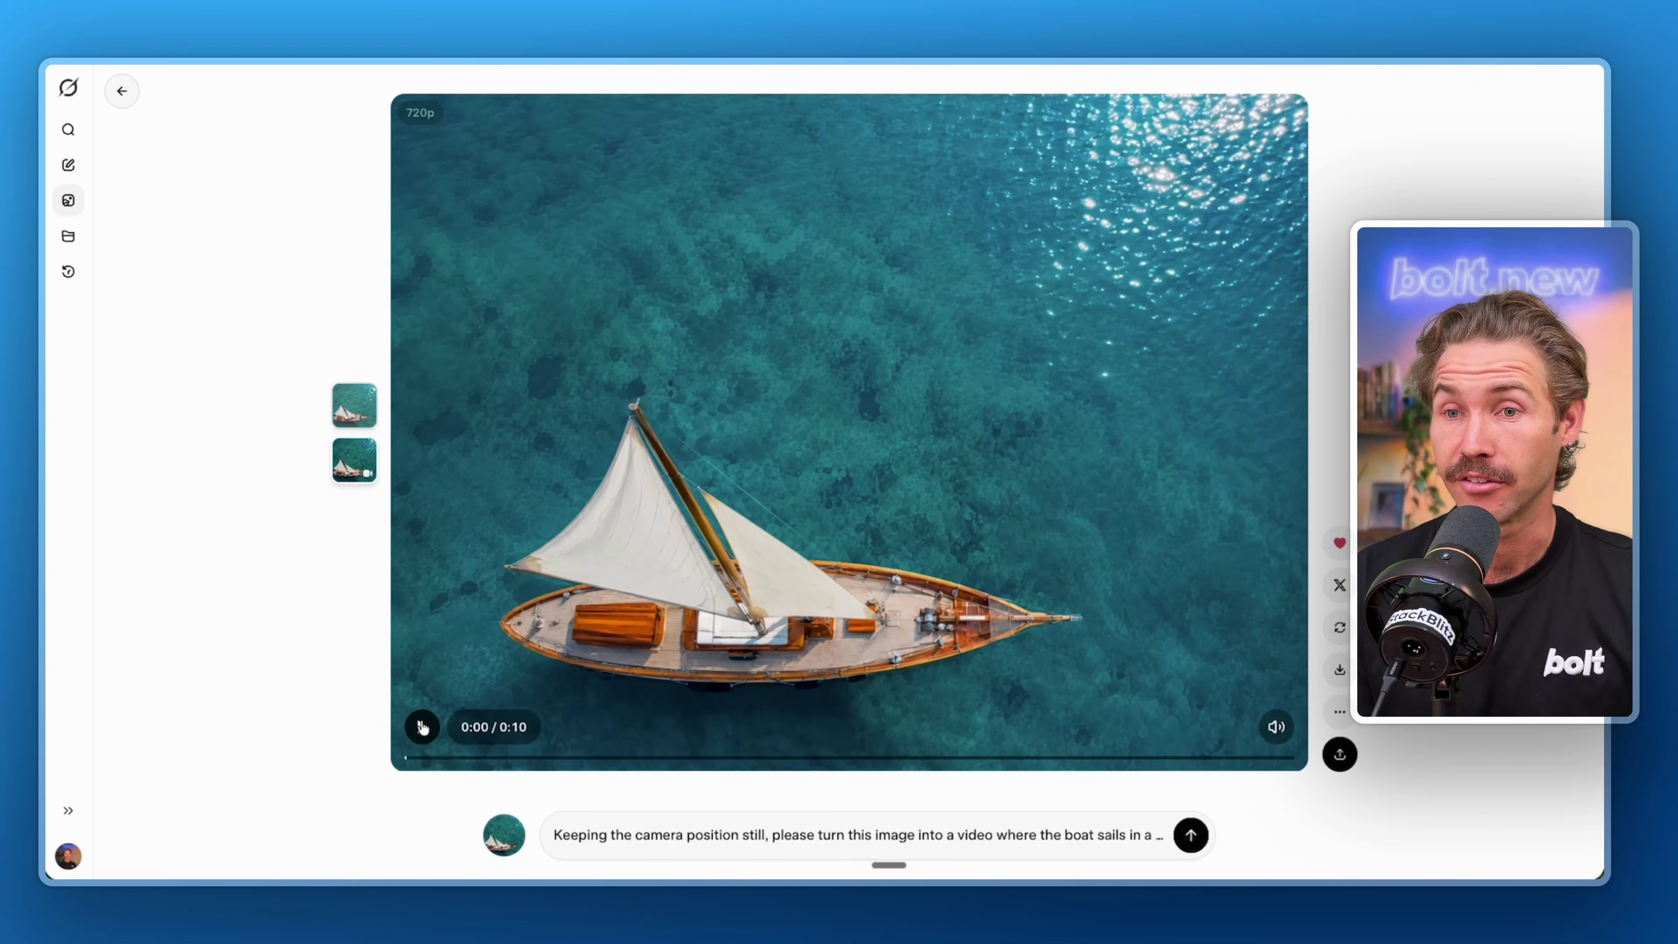
Step: Play the generated boat videos in Grok and Gemini
{"action": "left_click", "coordinate": [422, 728]}
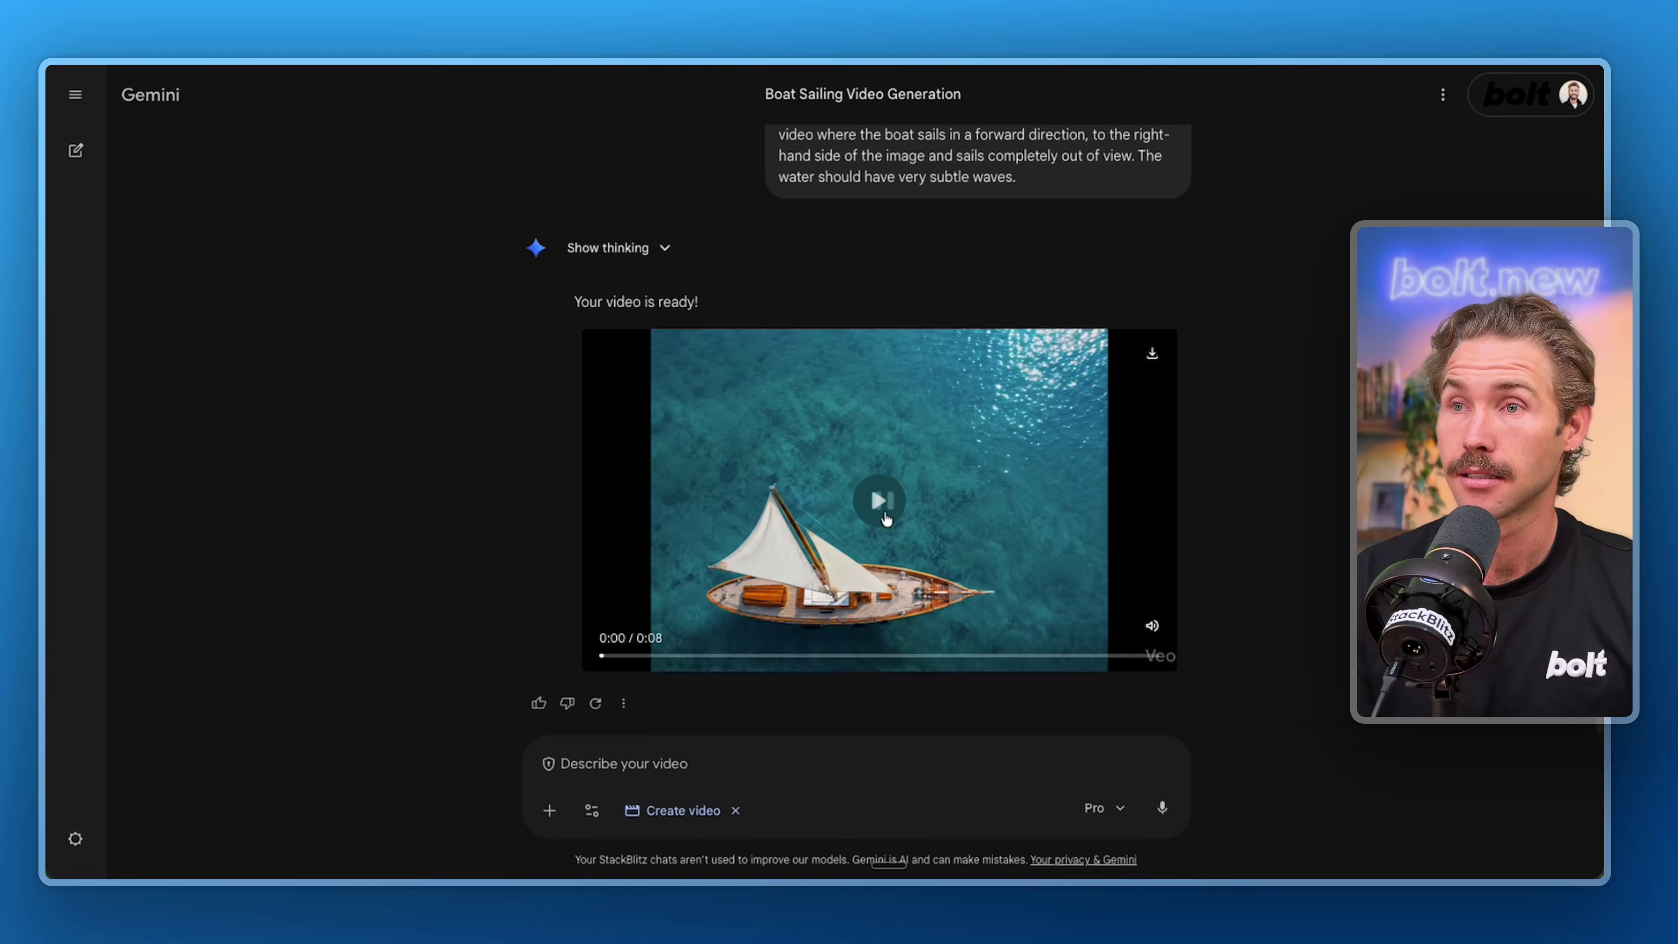
{"action": "left_click", "coordinate": [886, 518]}
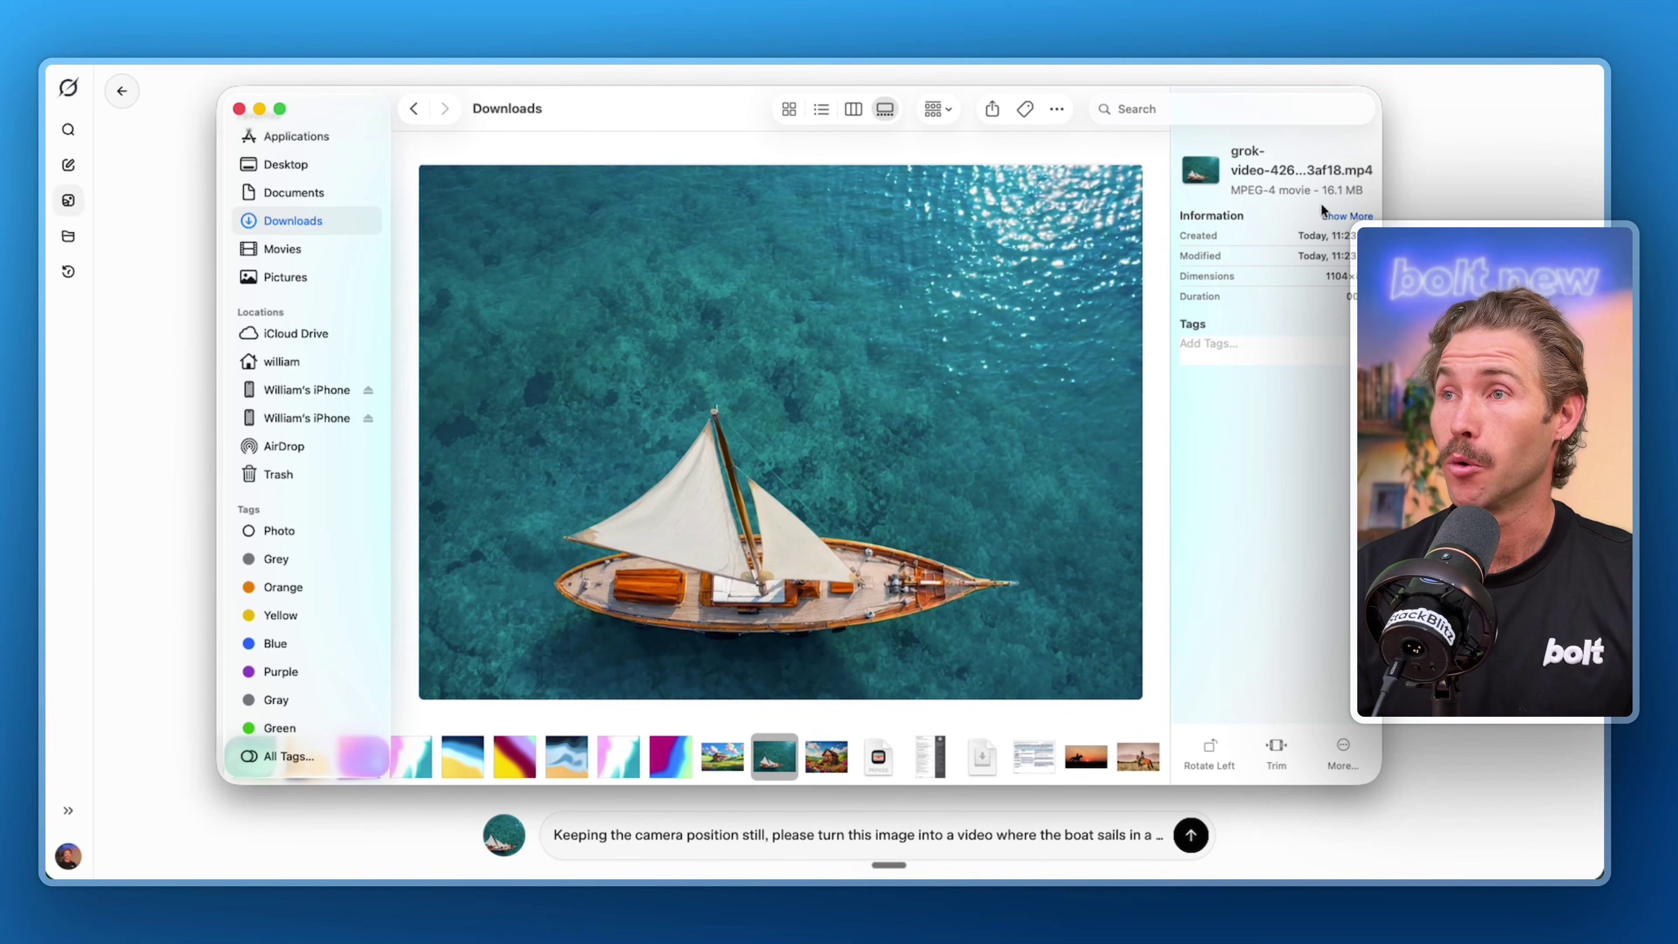
Step: Check the file size of the downloaded Grok boat video in the Downloads folder
{"action": "left_click_drag", "start_coordinate": [1325, 190], "coordinate": [1345, 190]}
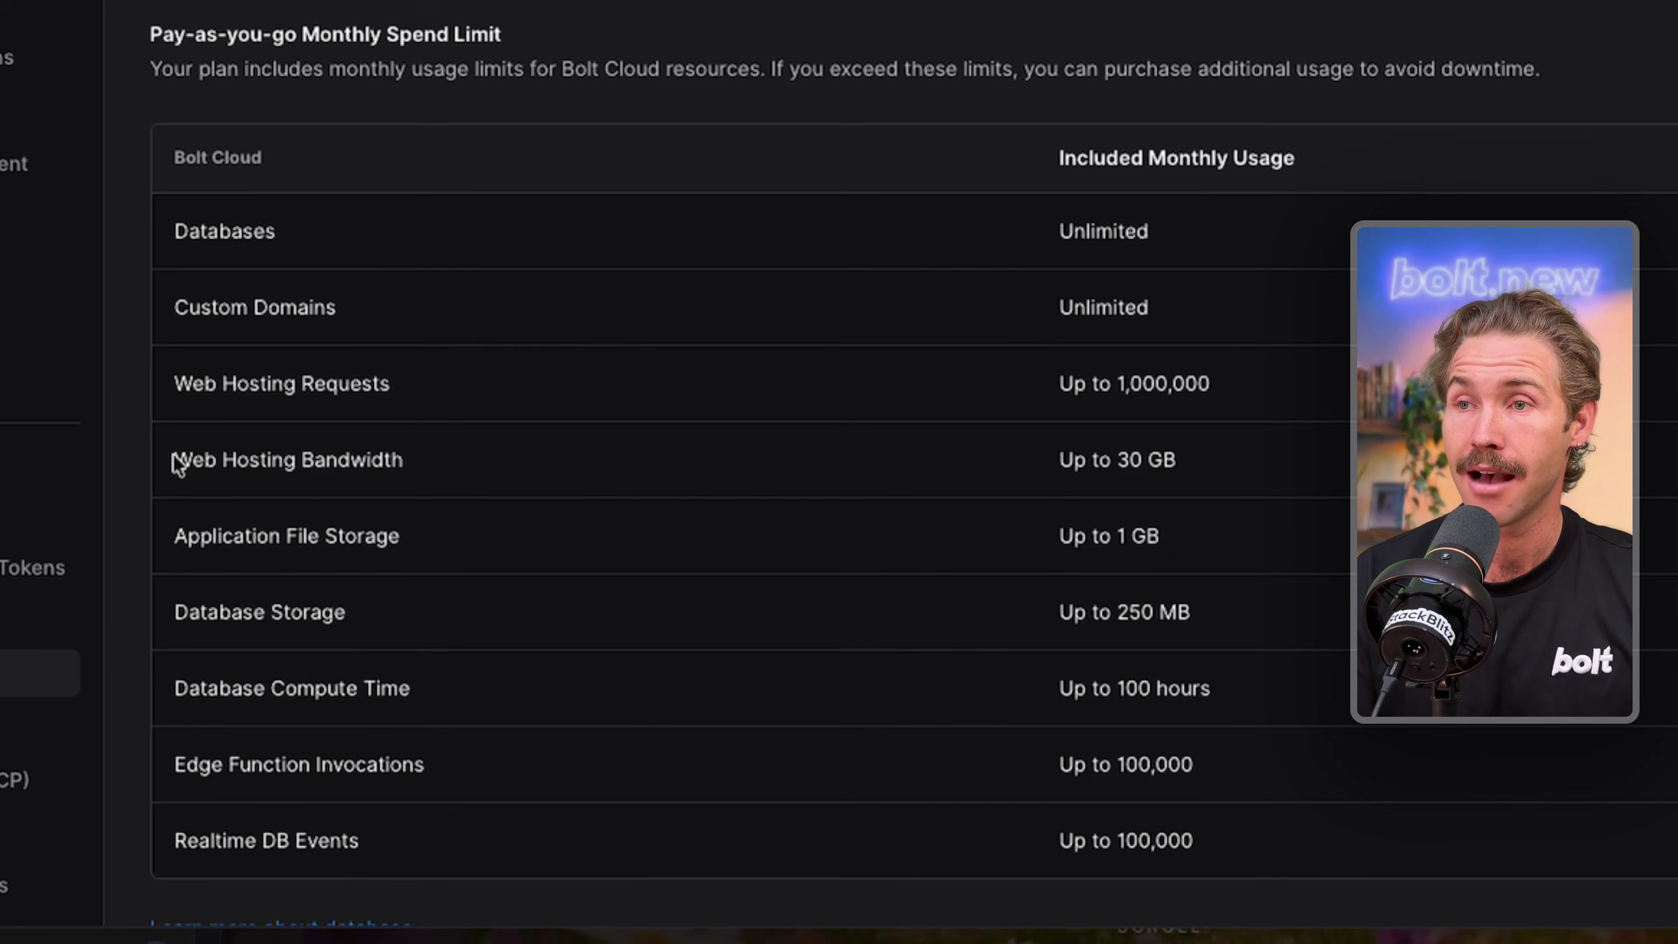
Step: Examine the Web Hosting Bandwidth allowance in the Bolt Cloud monthly usage table
{"action": "left_click_drag", "start_coordinate": [1084, 454], "coordinate": [412, 419]}
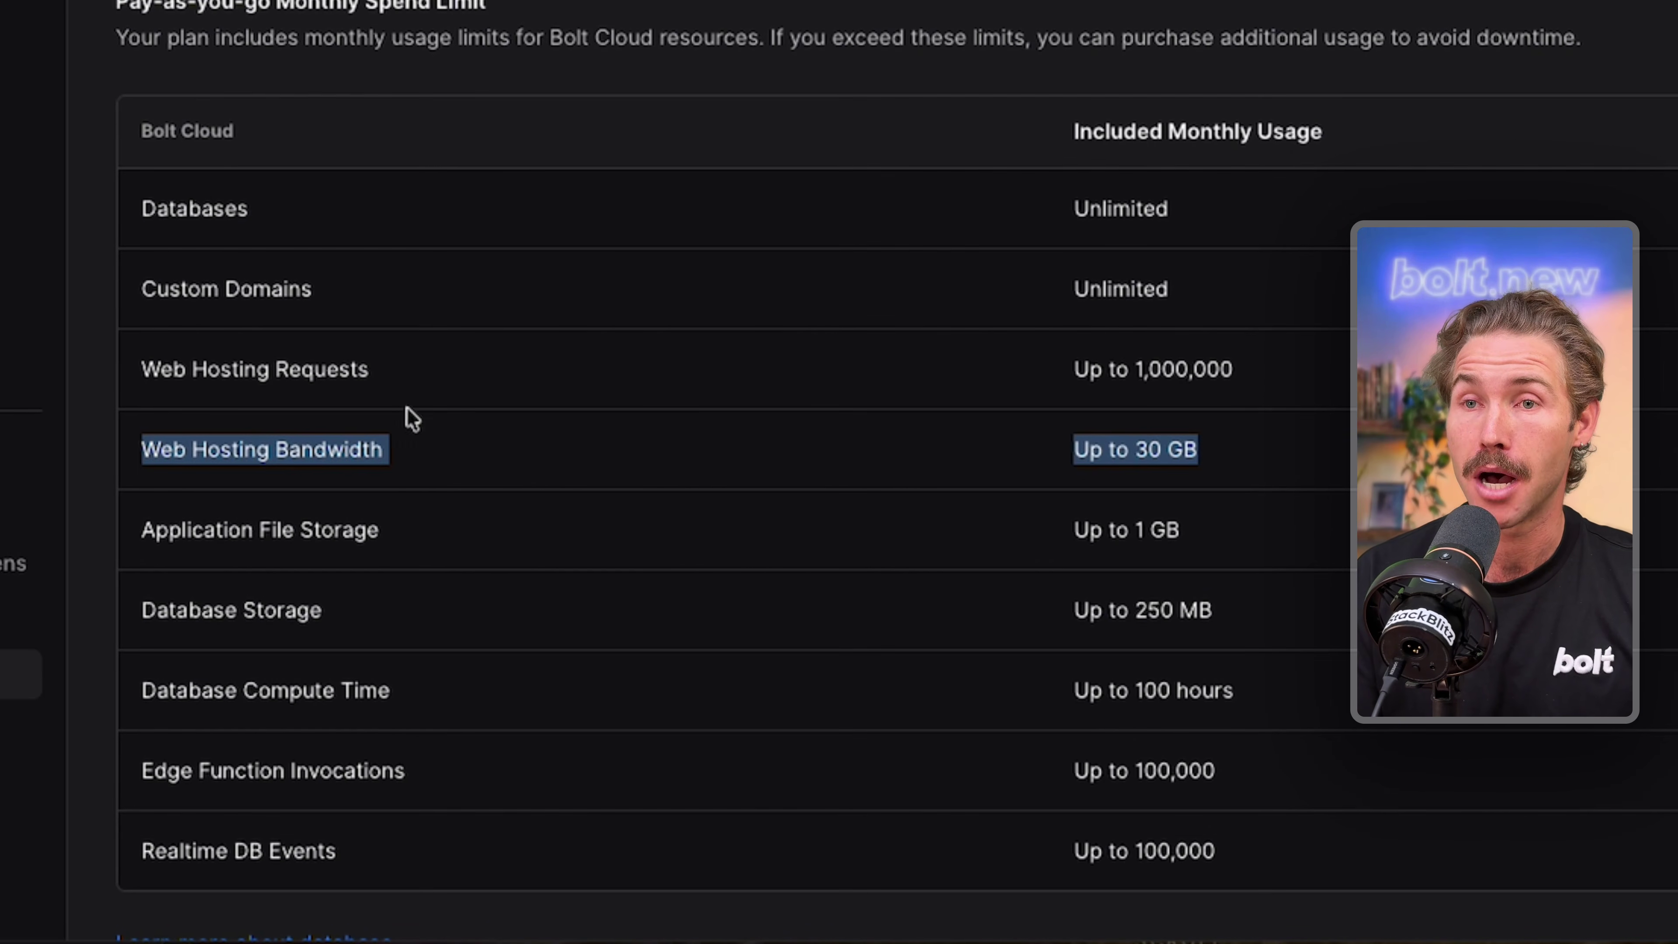
{"action": "left_click", "coordinate": [1213, 454]}
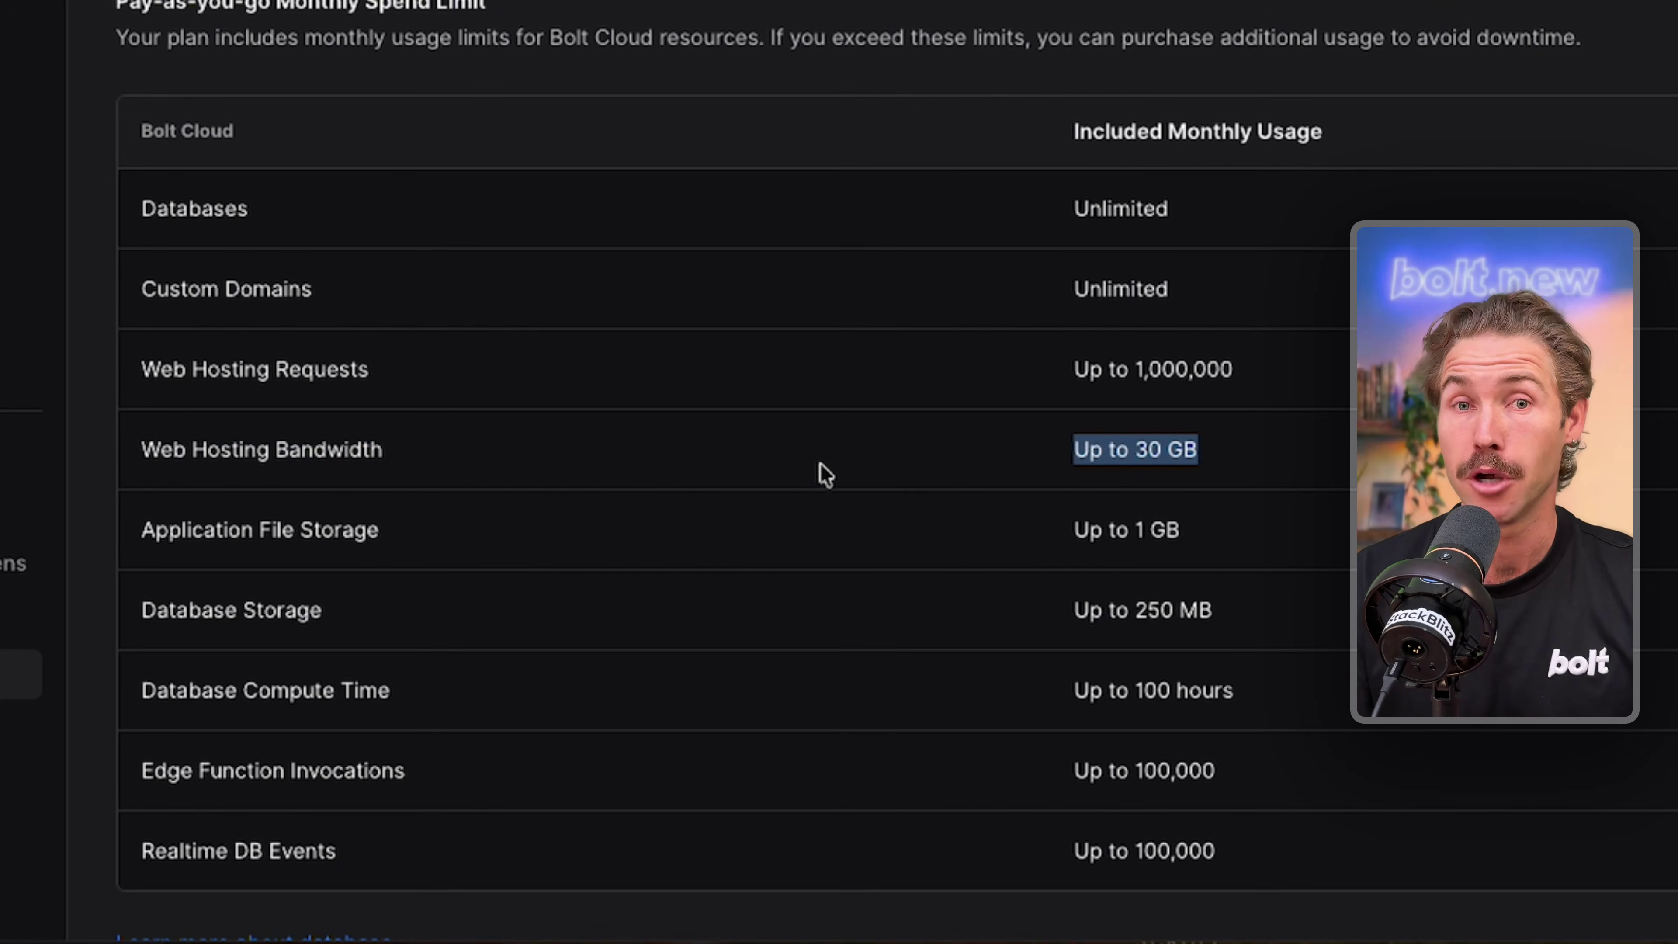
{"action": "left_click", "coordinate": [1214, 472]}
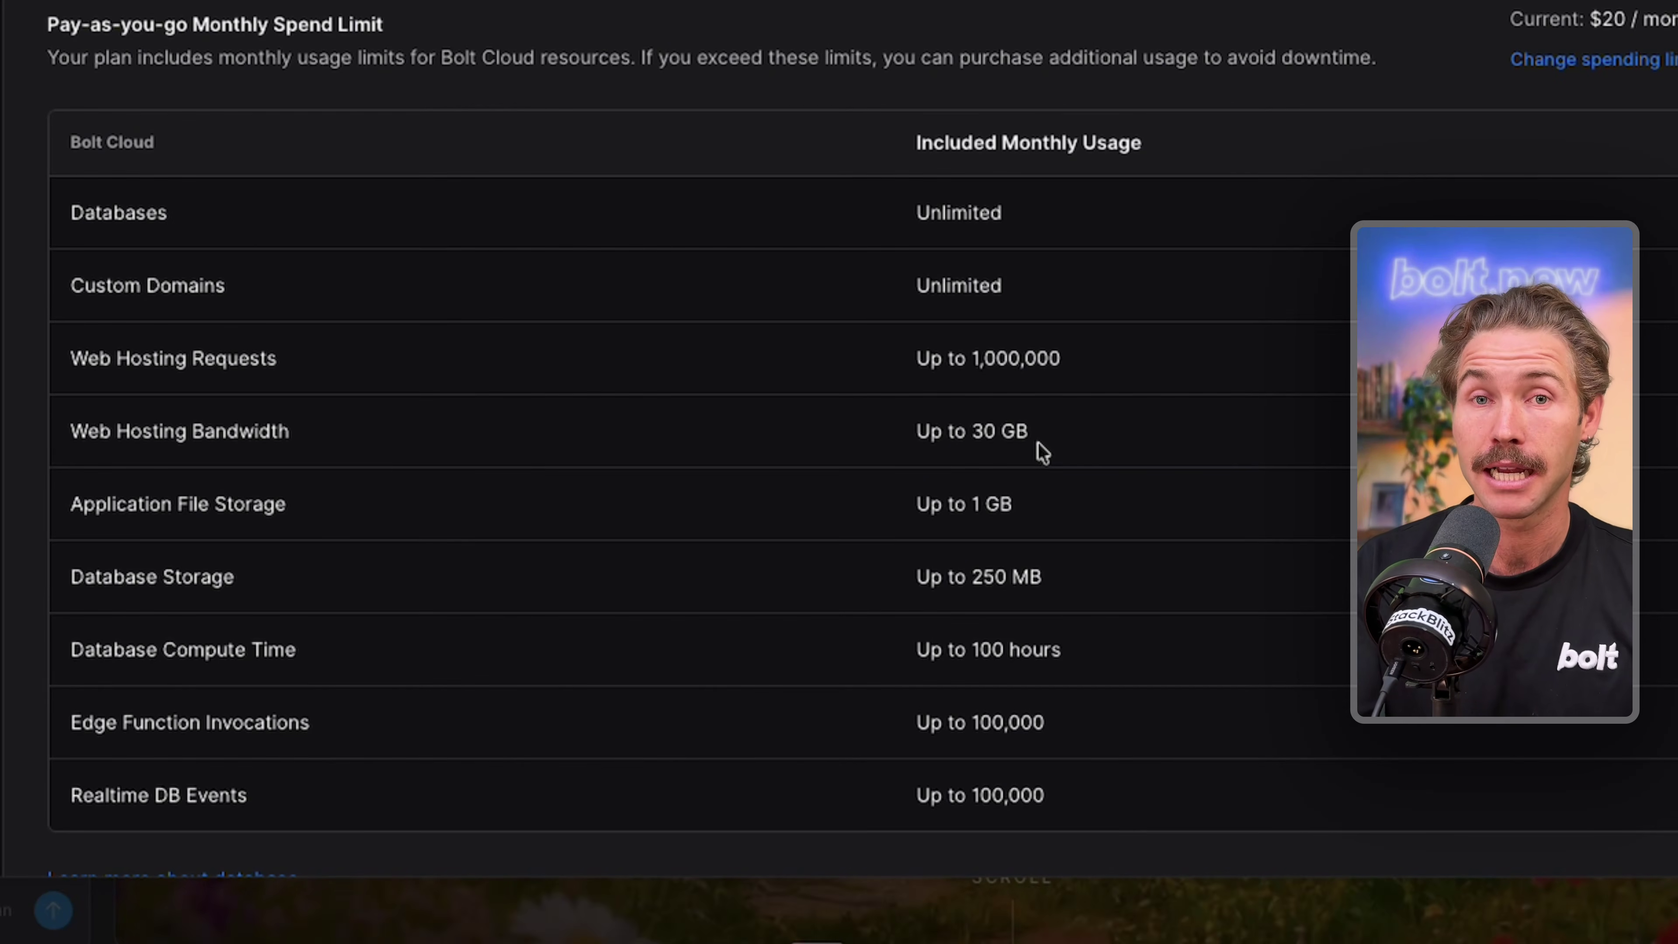
{"action": "scroll", "coordinate": [1077, 429], "scroll_direction": "down", "scroll_amount": 1}
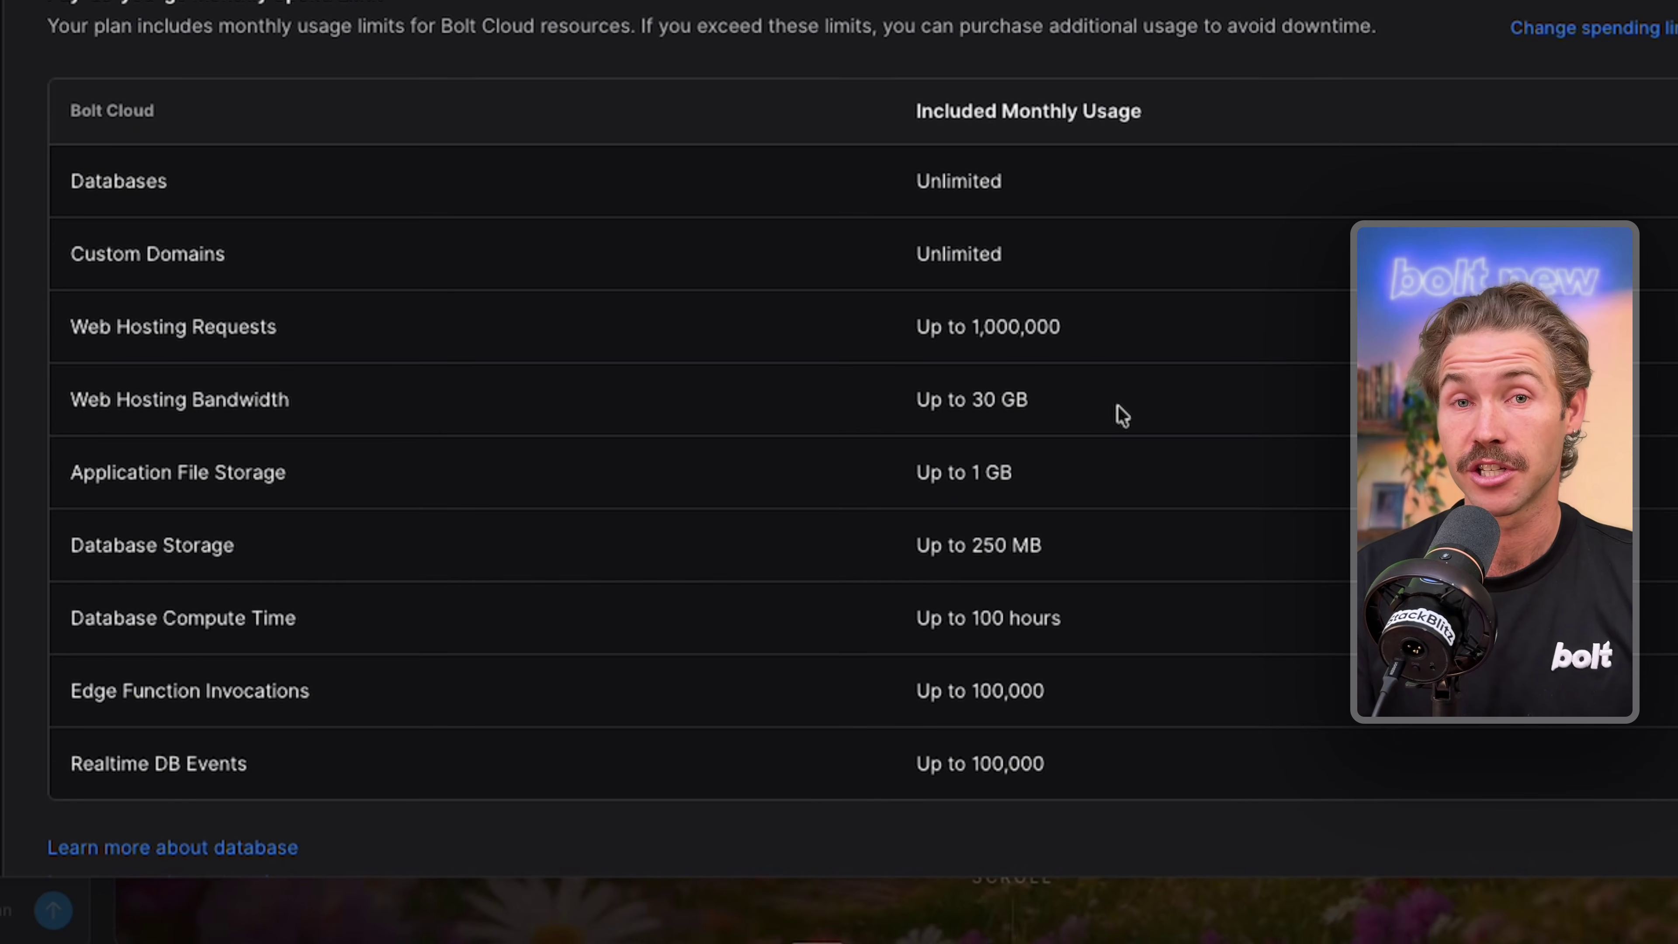
{"action": "left_click_drag", "start_coordinate": [1116, 412], "coordinate": [73, 405]}
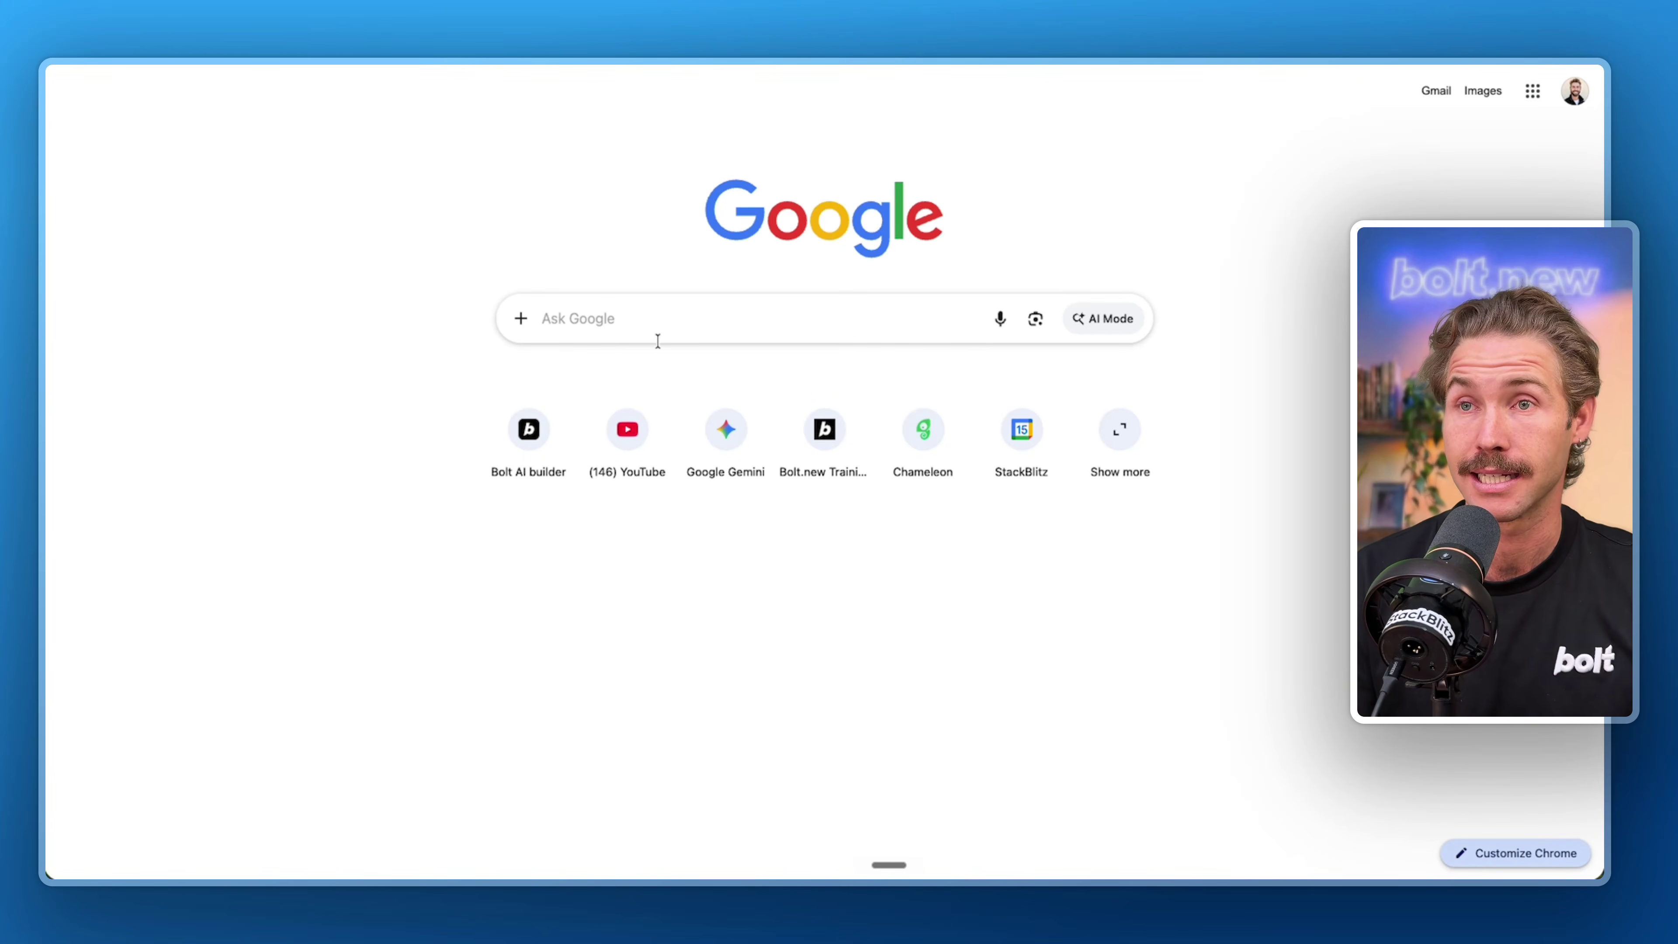
Step: Search Google for handbreak and open the HandBrake: Open Source Video Transcoder website
{"action": "left_click", "coordinate": [658, 341]}
{"action": "type", "text": "handbrea"}
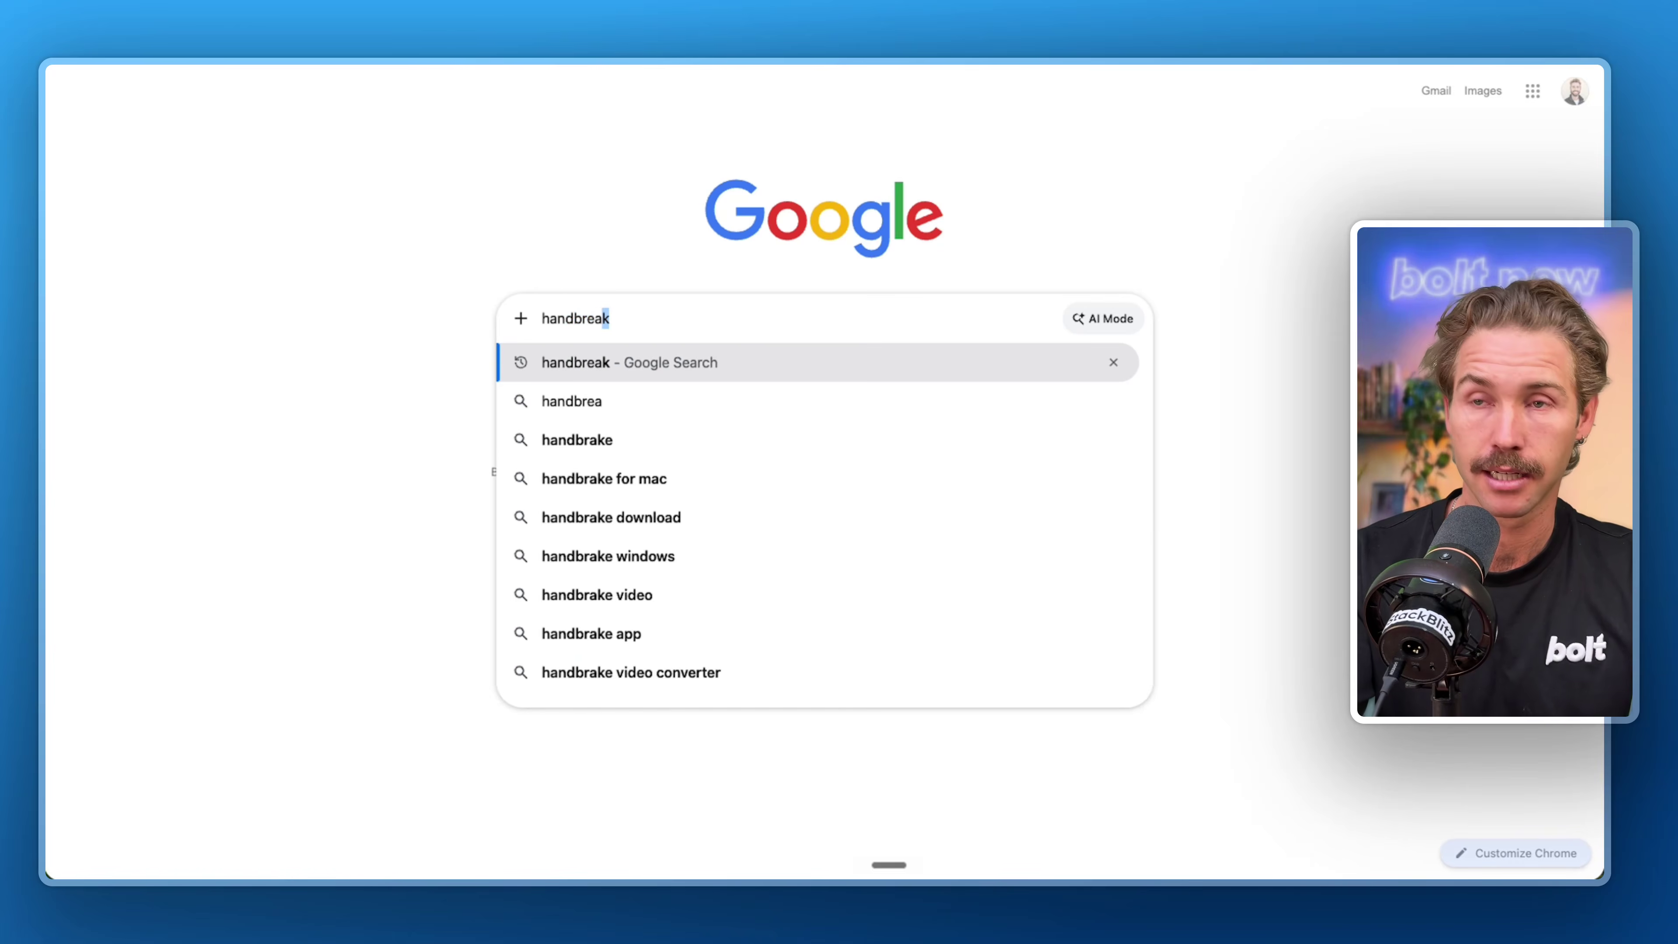
{"action": "key", "text": "Return"}
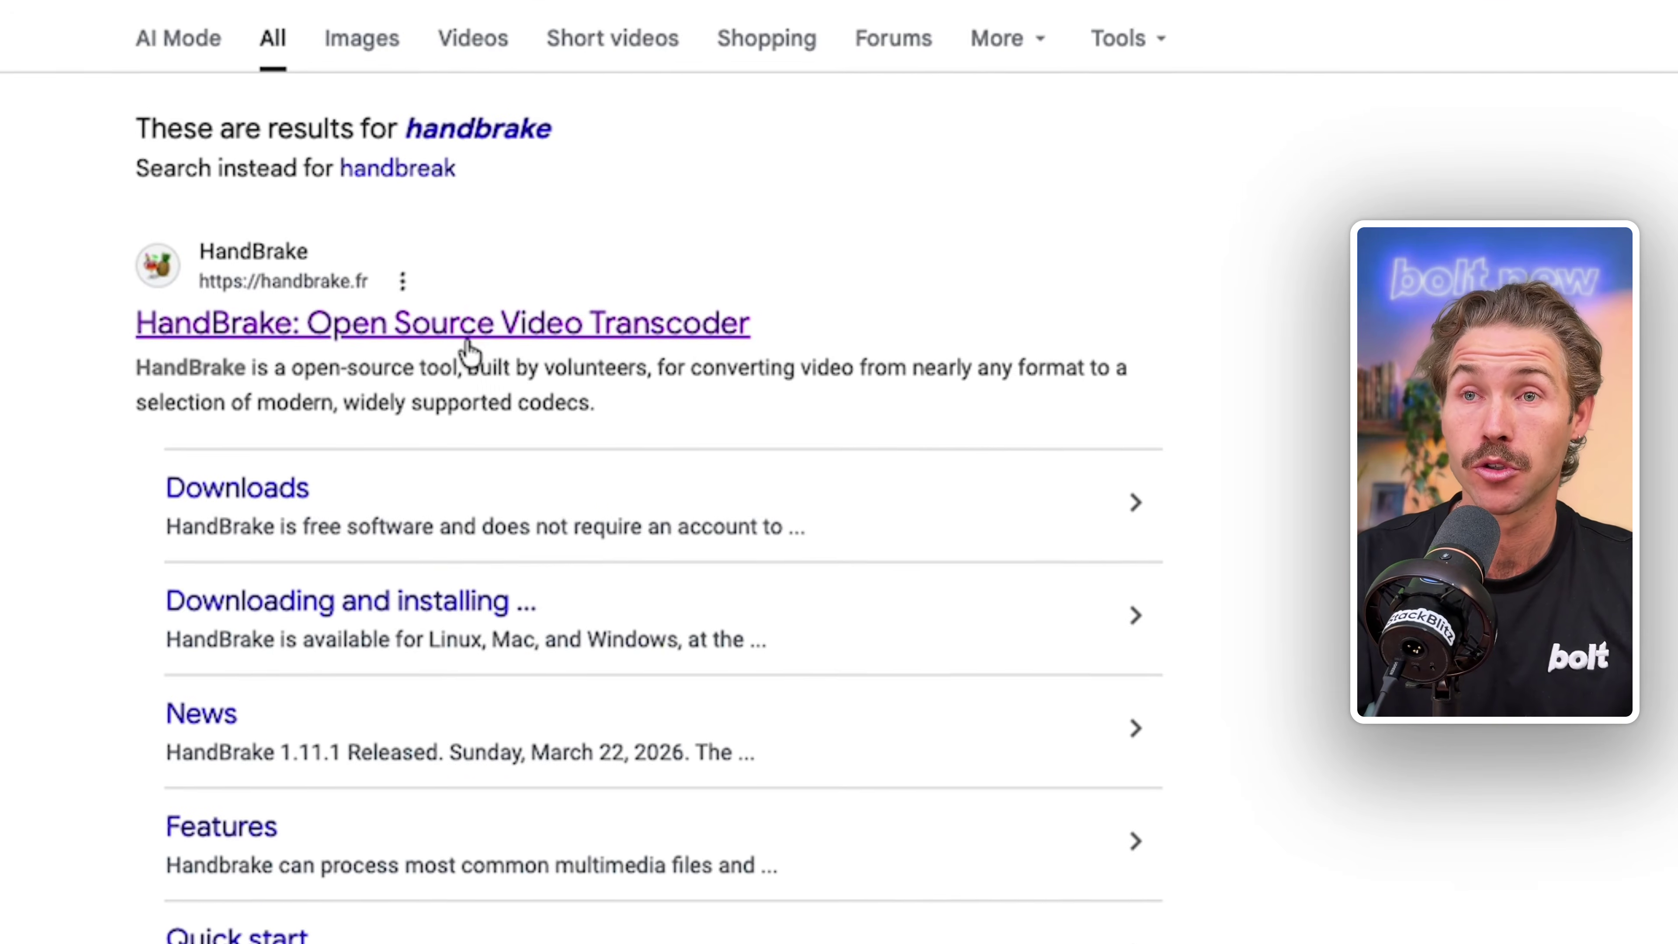
{"action": "left_click", "coordinate": [388, 335]}
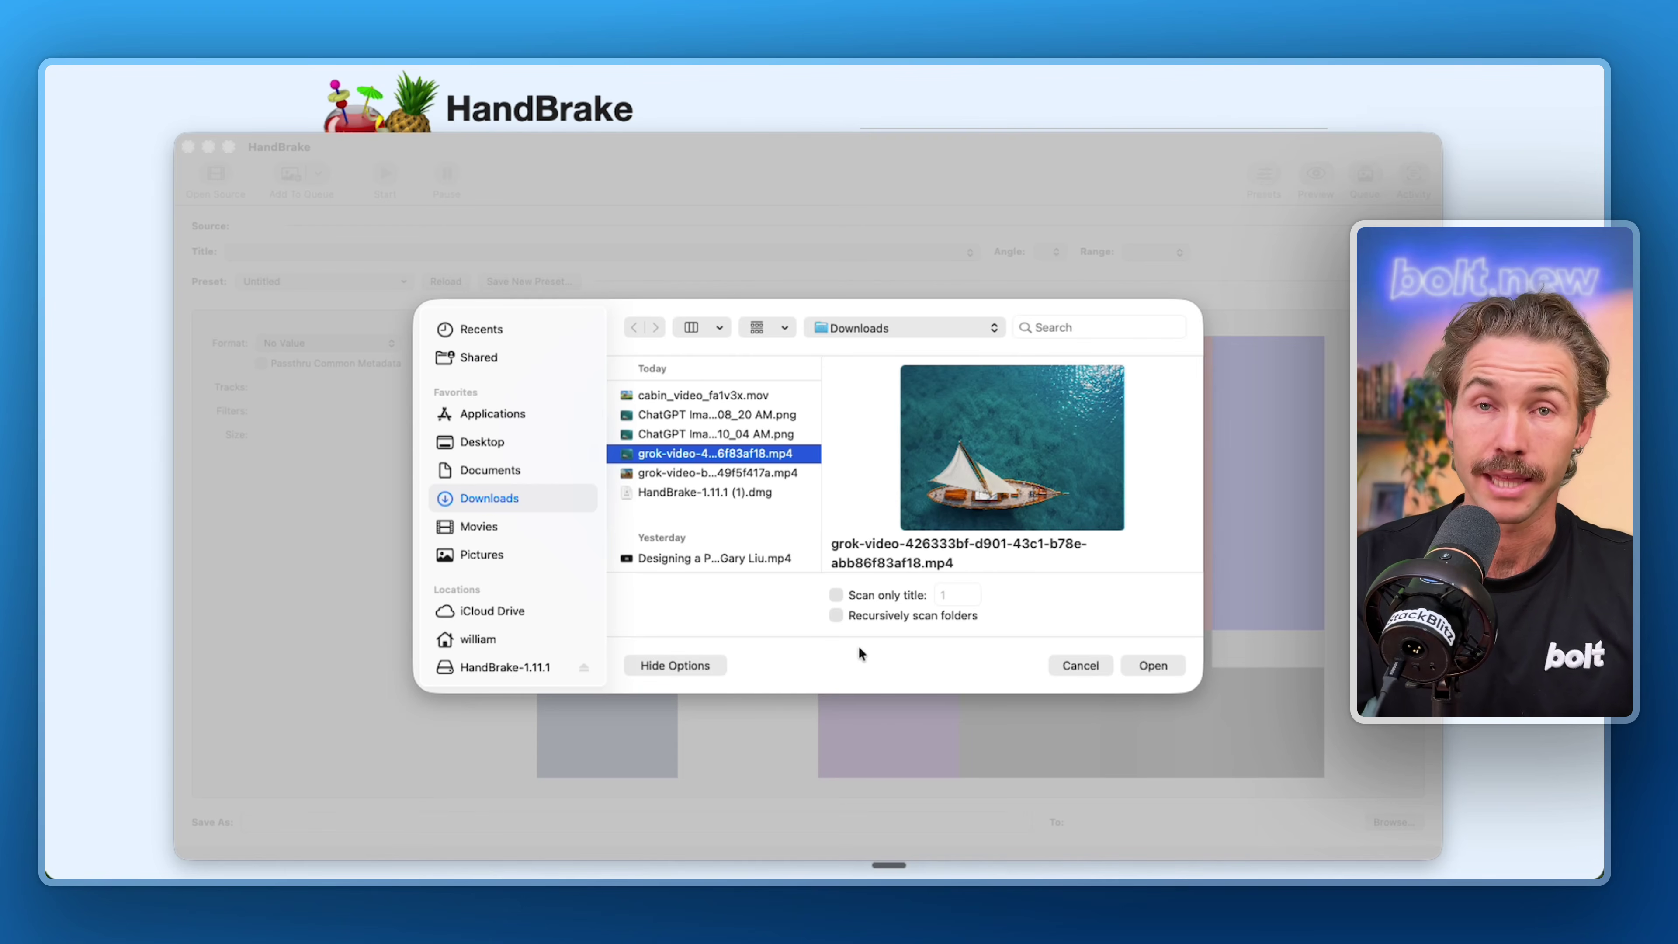
Step: In HandBrake, open the downloaded grok-video-426333bf-d901-43c1-b78e-abb86f83af18.mp4 as the source
{"action": "left_click", "coordinate": [1153, 665]}
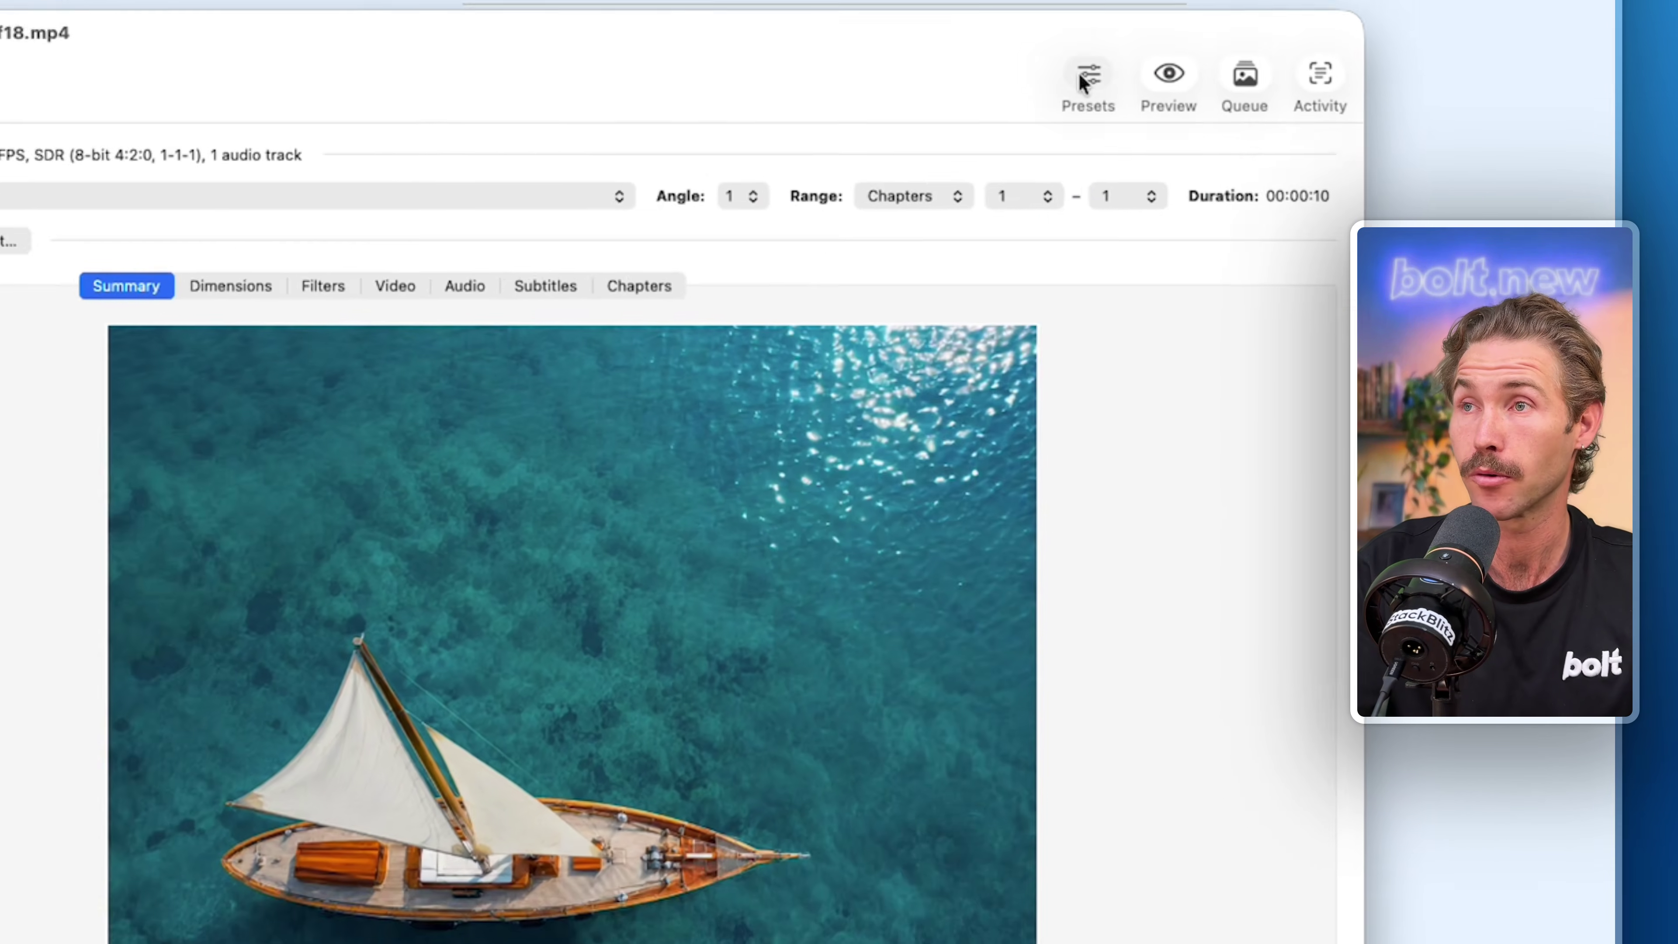
Step: Apply the Fast 720p30 preset and enable Web Optimized for the output file Salining video.mp4
{"action": "left_click", "coordinate": [1265, 175]}
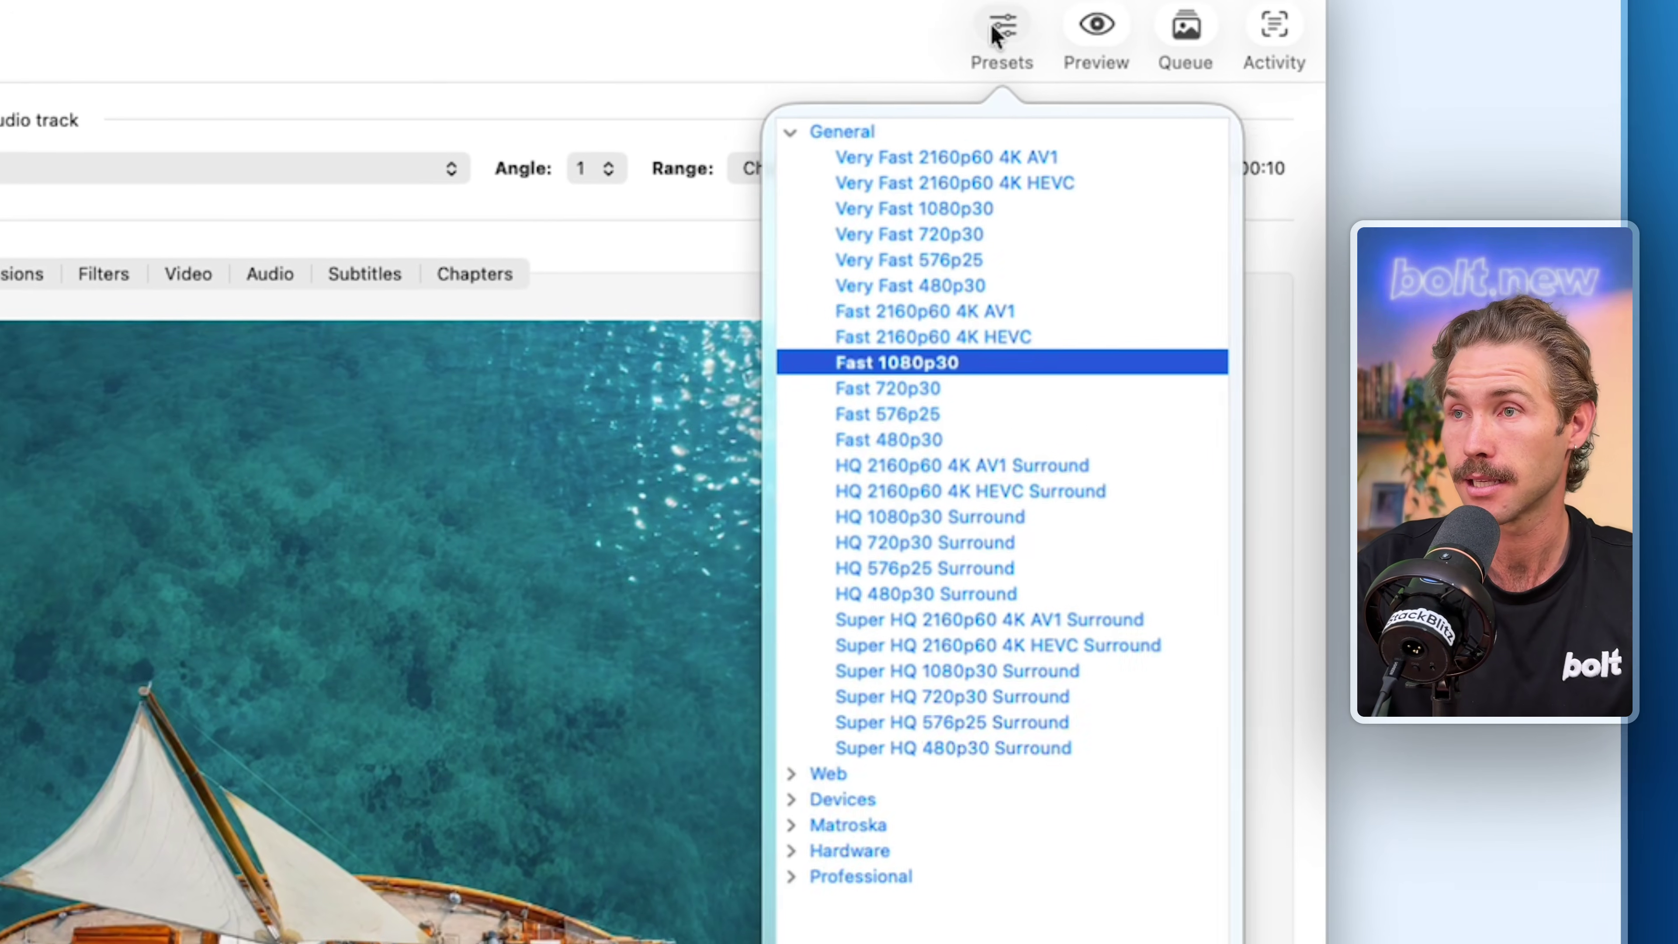
{"action": "left_click", "coordinate": [932, 392]}
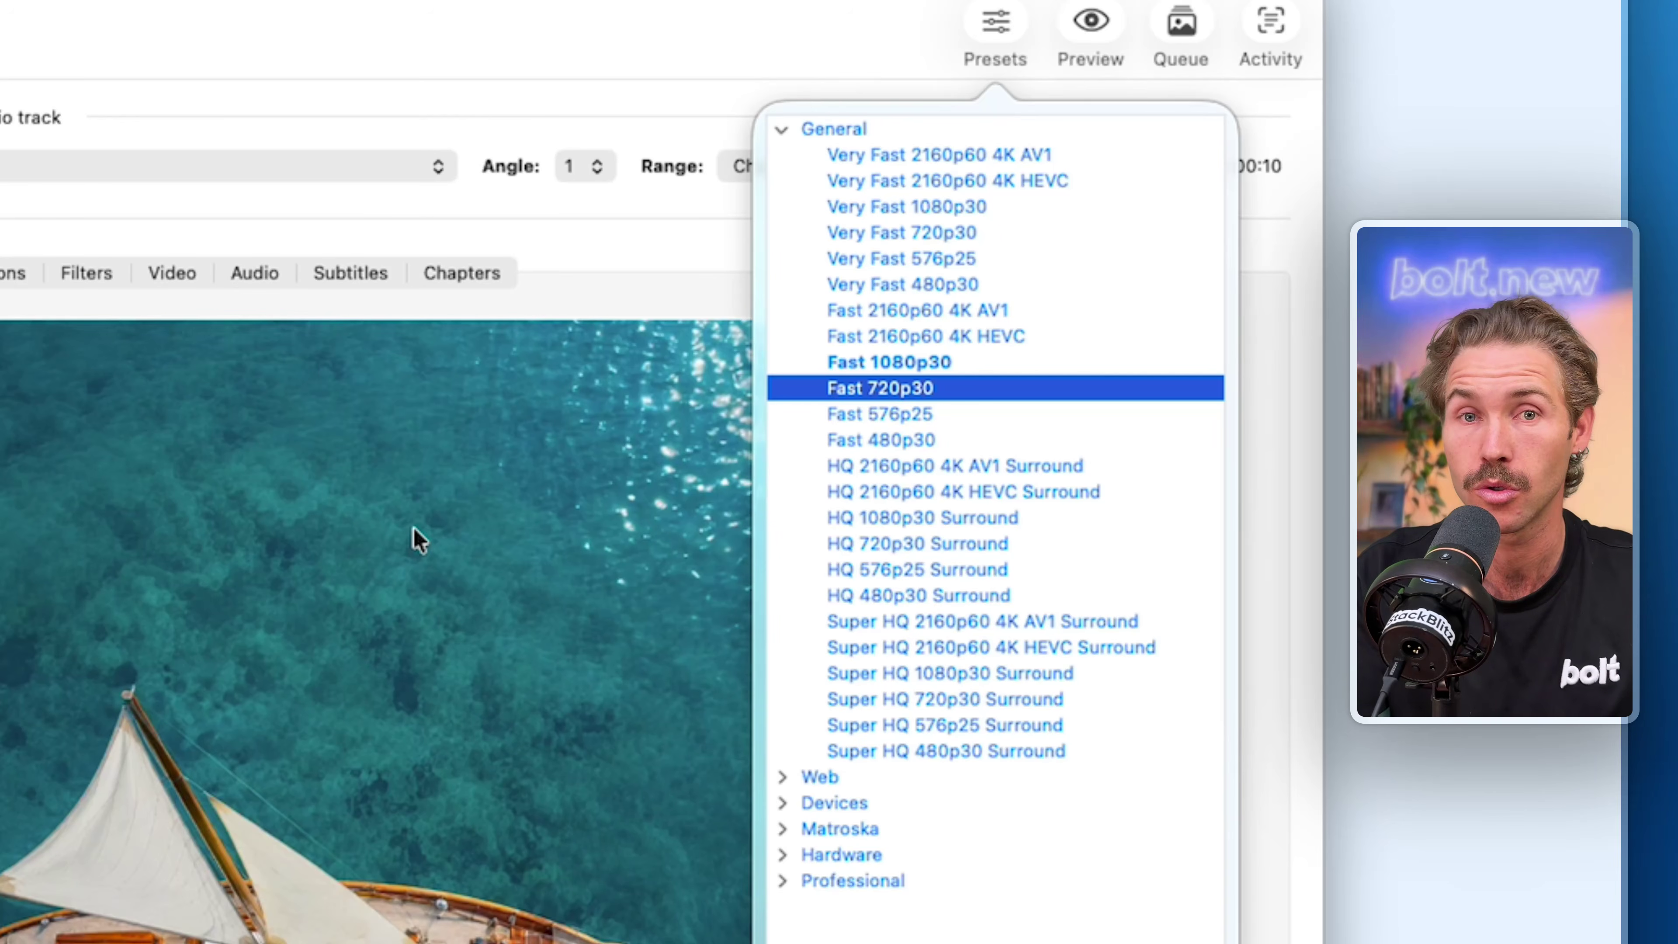
{"action": "left_click", "coordinate": [759, 473]}
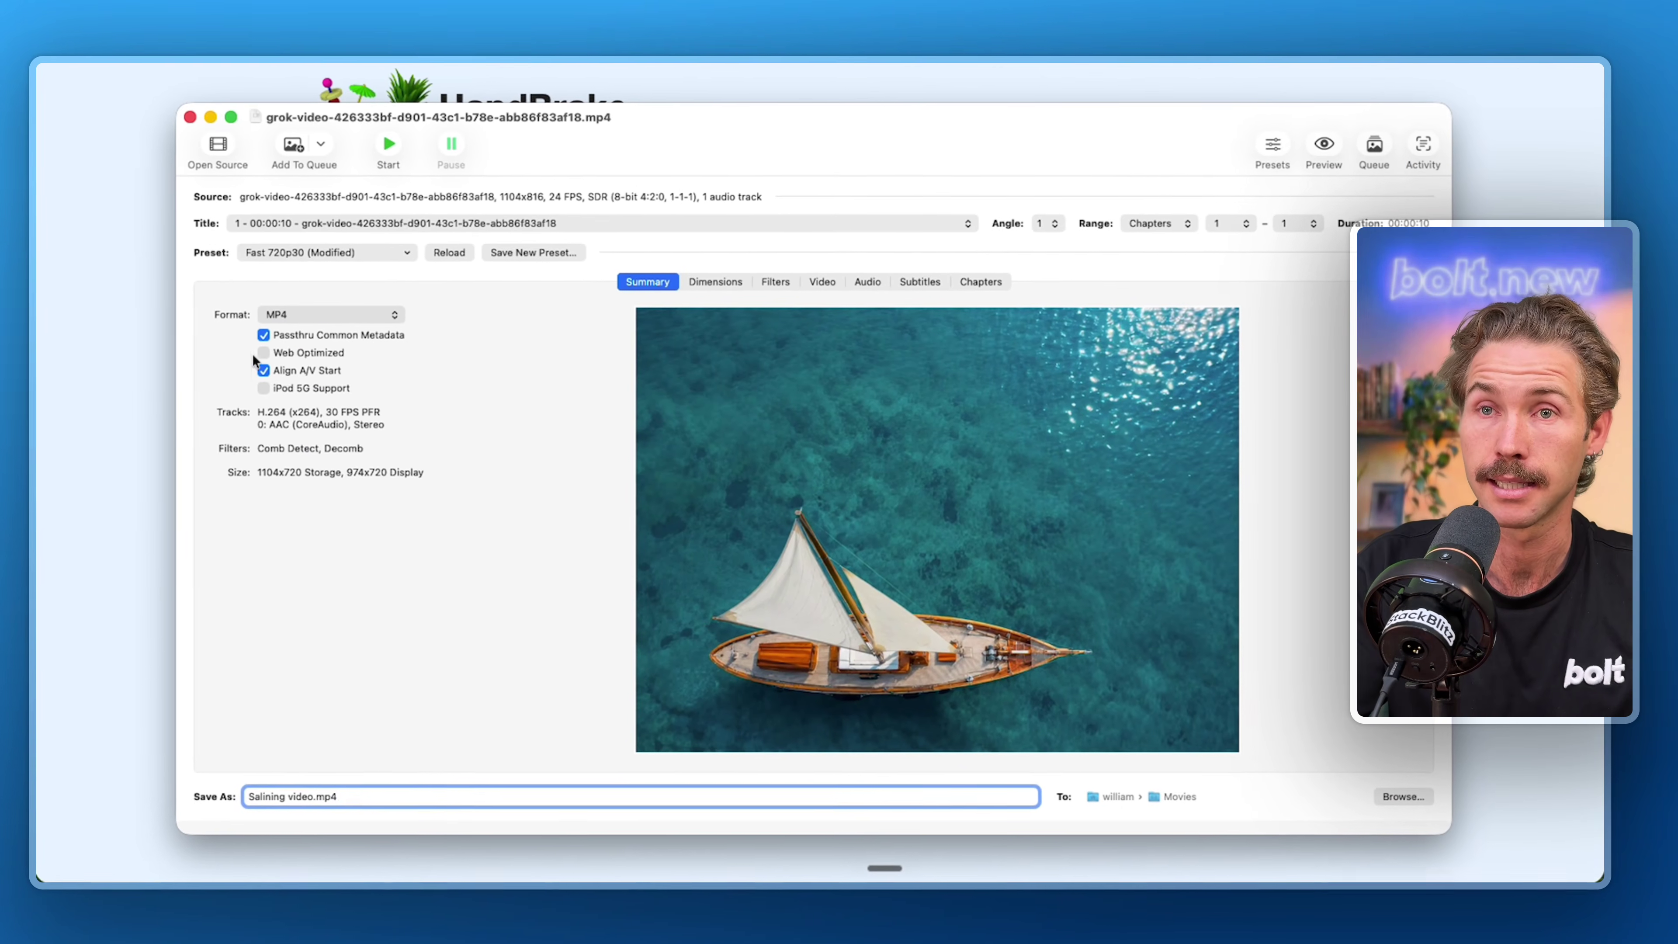
{"action": "left_click", "coordinate": [272, 352]}
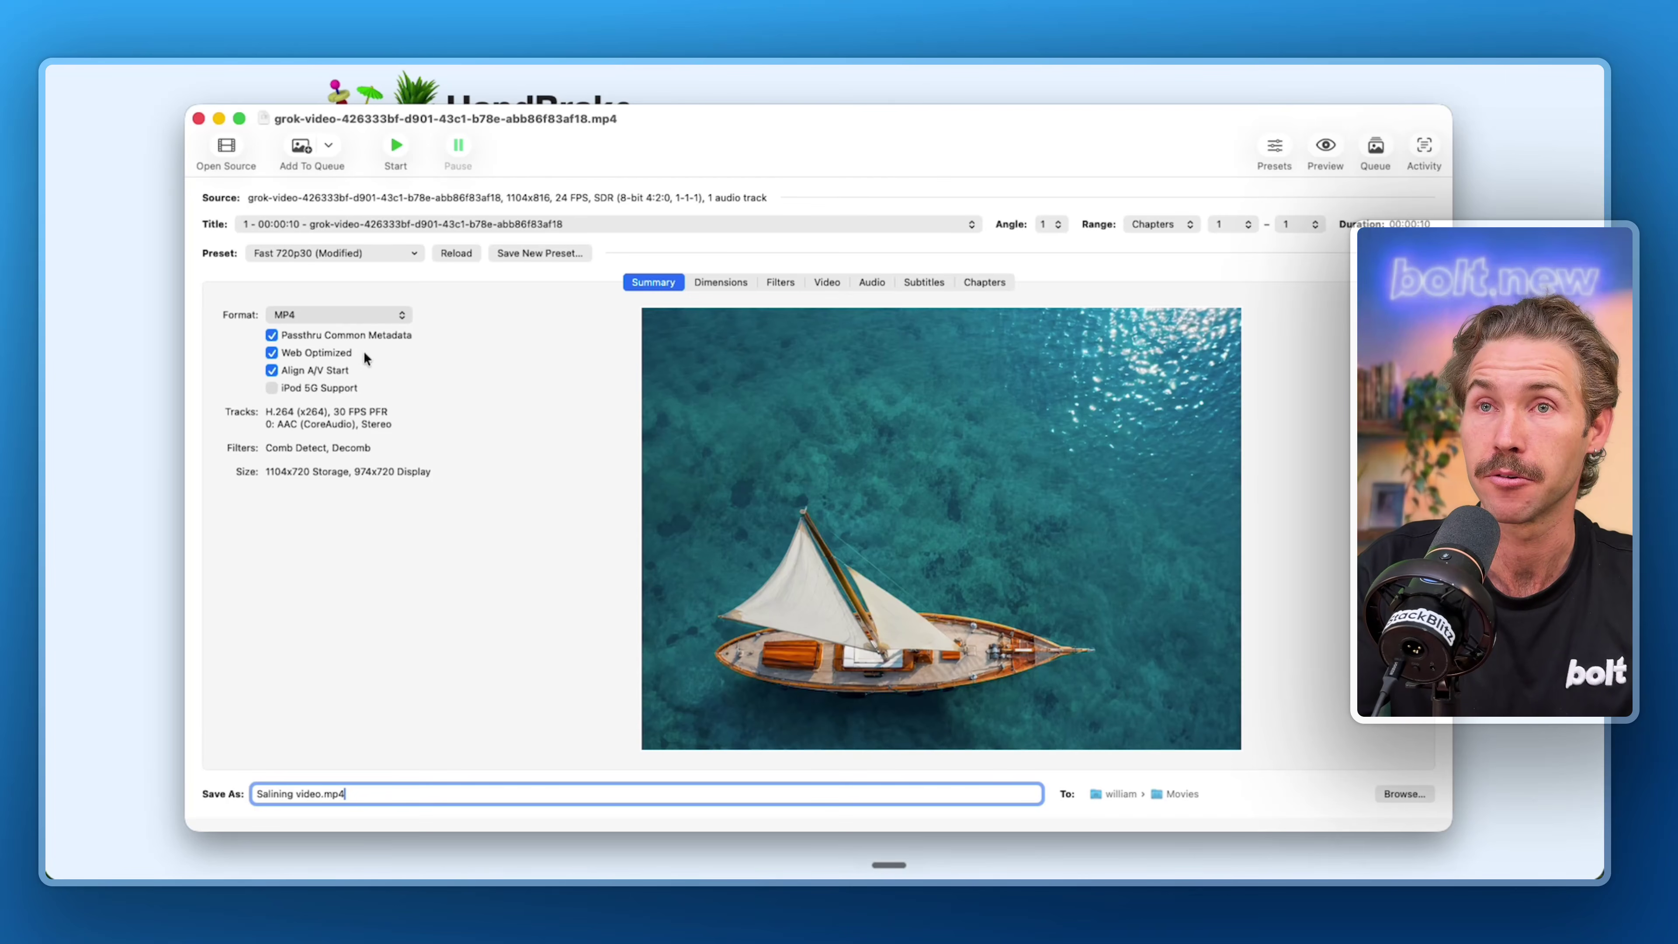
Step: Encode the source to Salining video.mp4 and play the resulting file from the Movies folder
{"action": "left_click", "coordinate": [396, 147]}
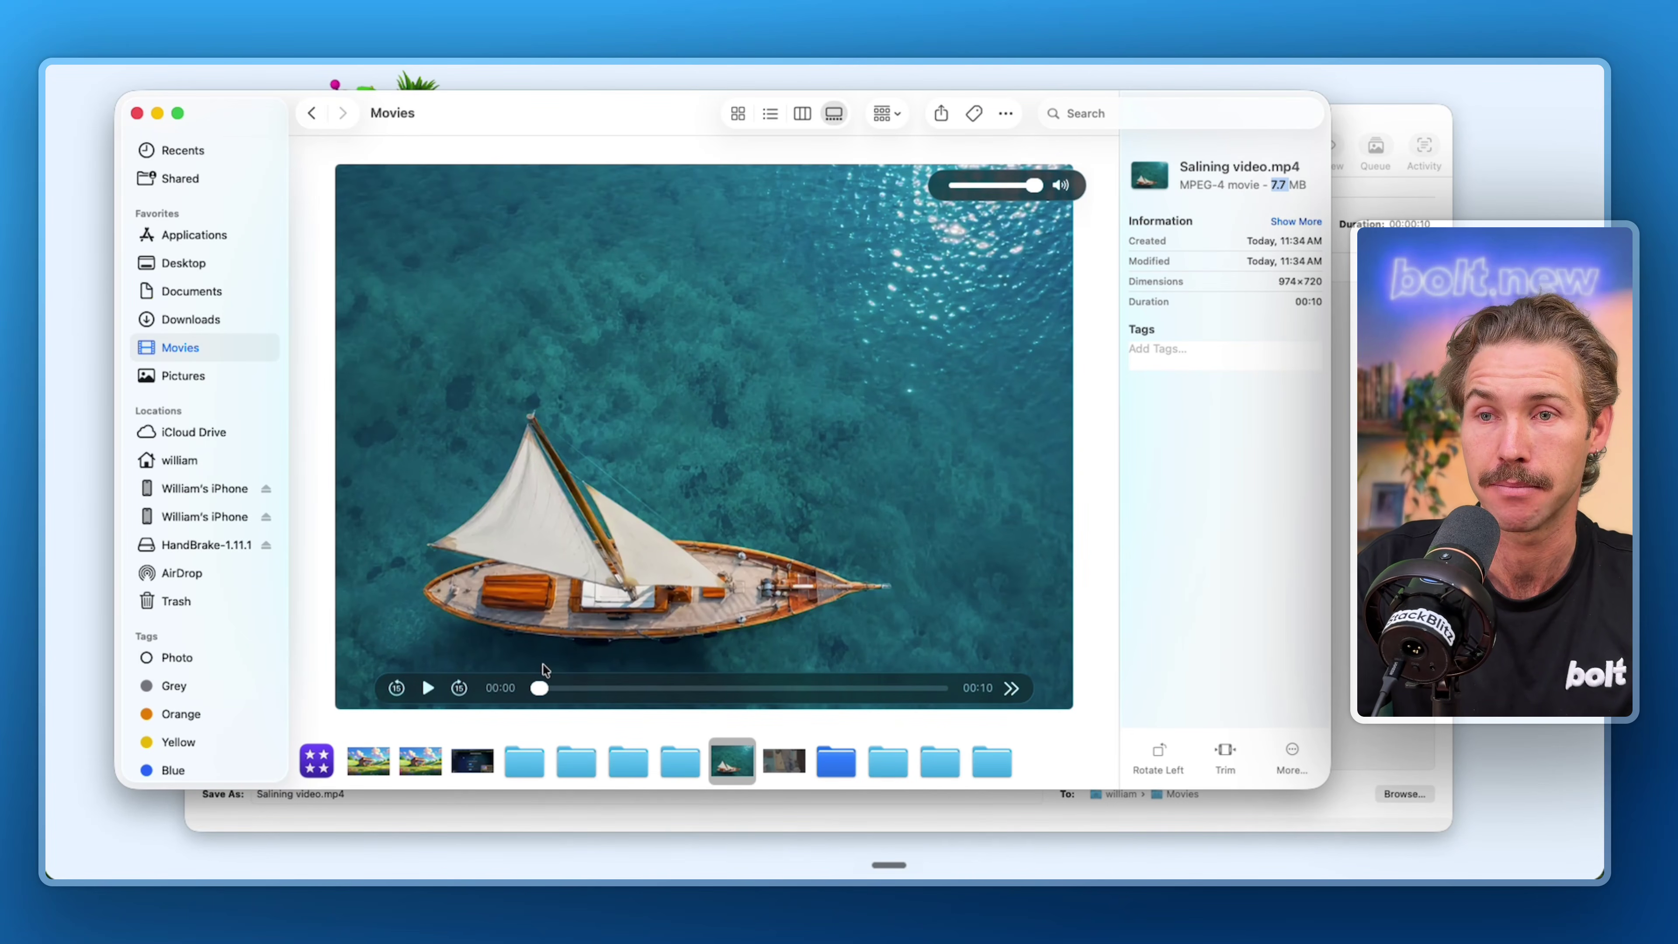
{"action": "left_click", "coordinate": [426, 689]}
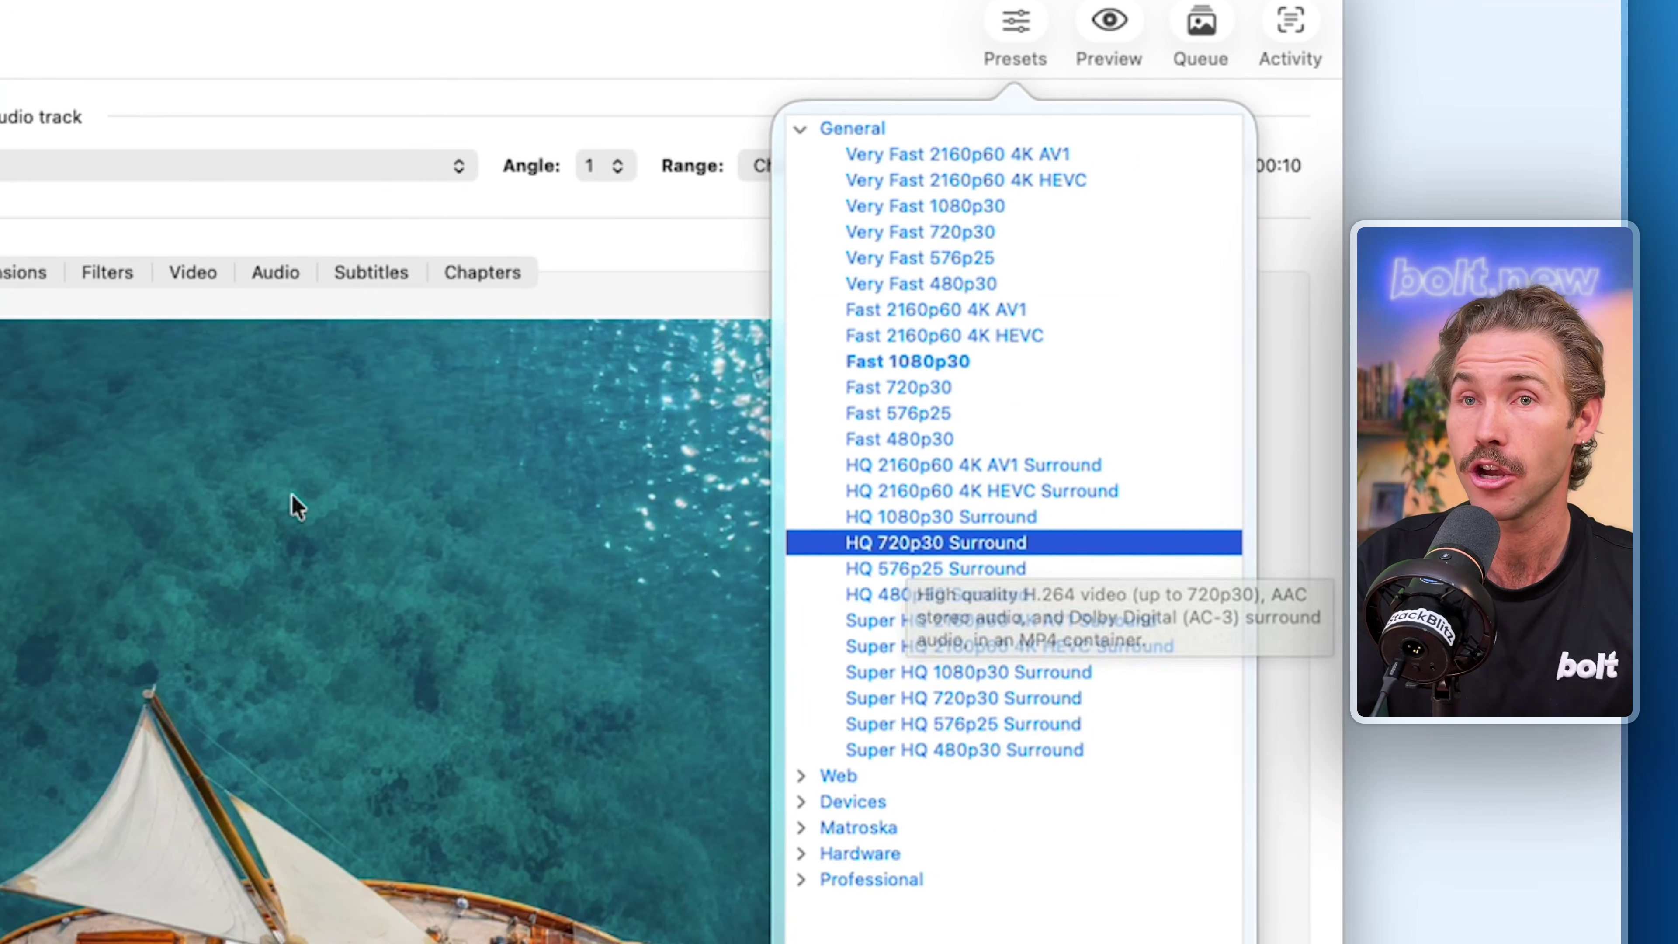
Step: Encode a second version, Salining video 2.mp4, with the HQ 720p30 Surround preset and play the first version for comparison
{"action": "left_click", "coordinate": [878, 410]}
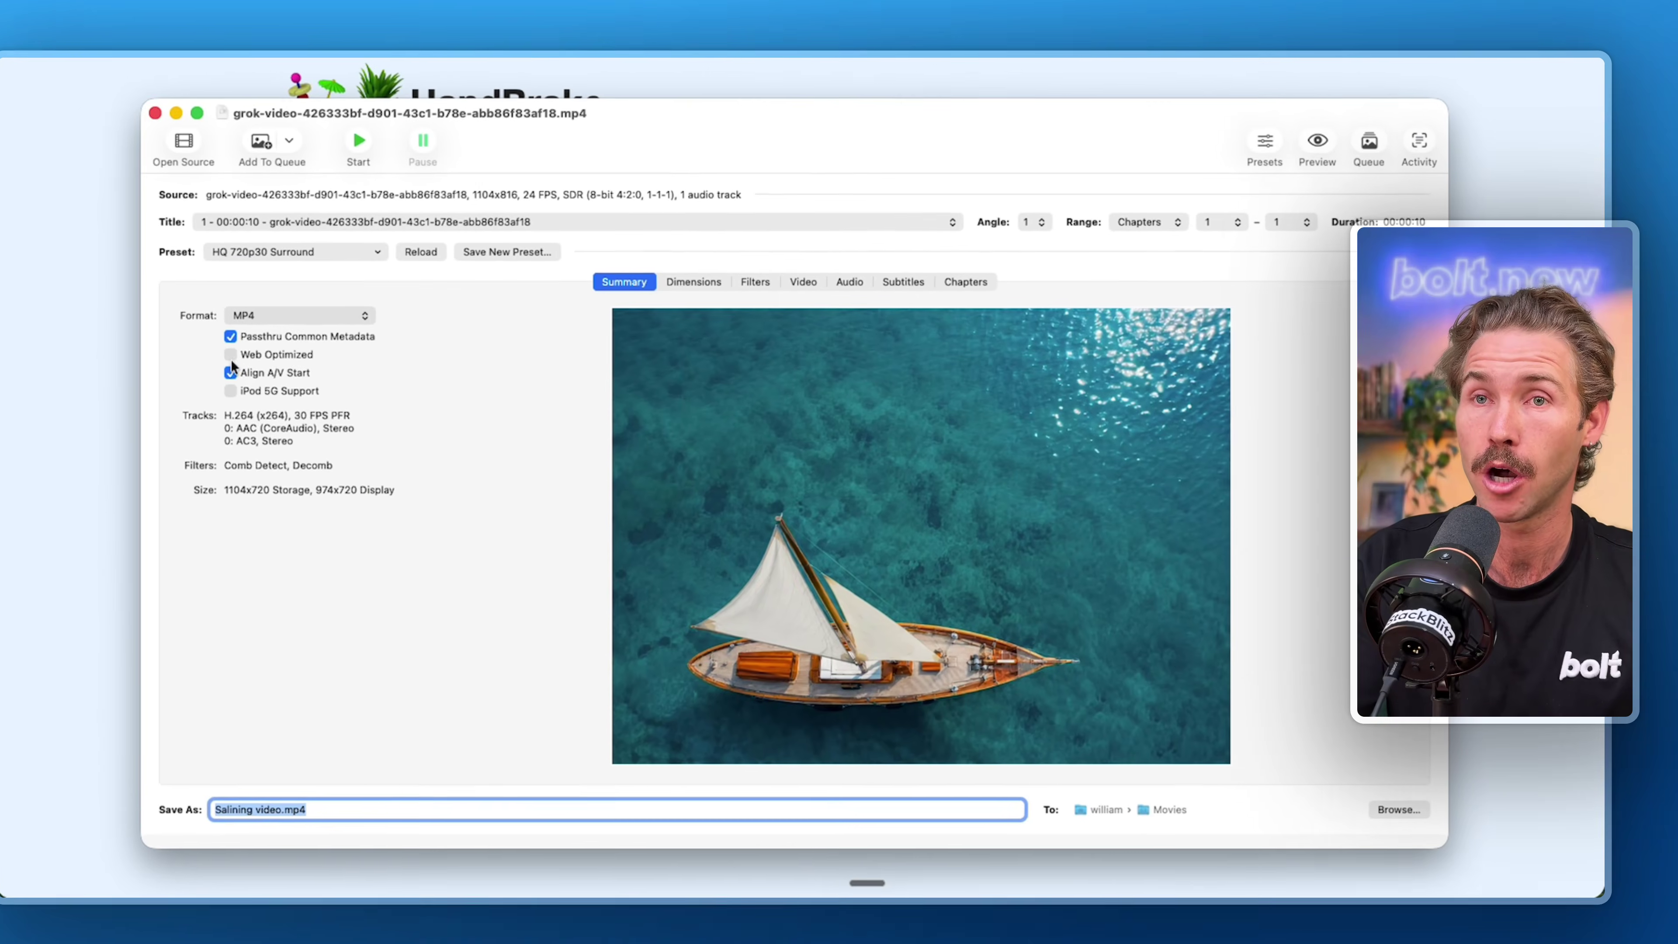
{"action": "left_click", "coordinate": [397, 149]}
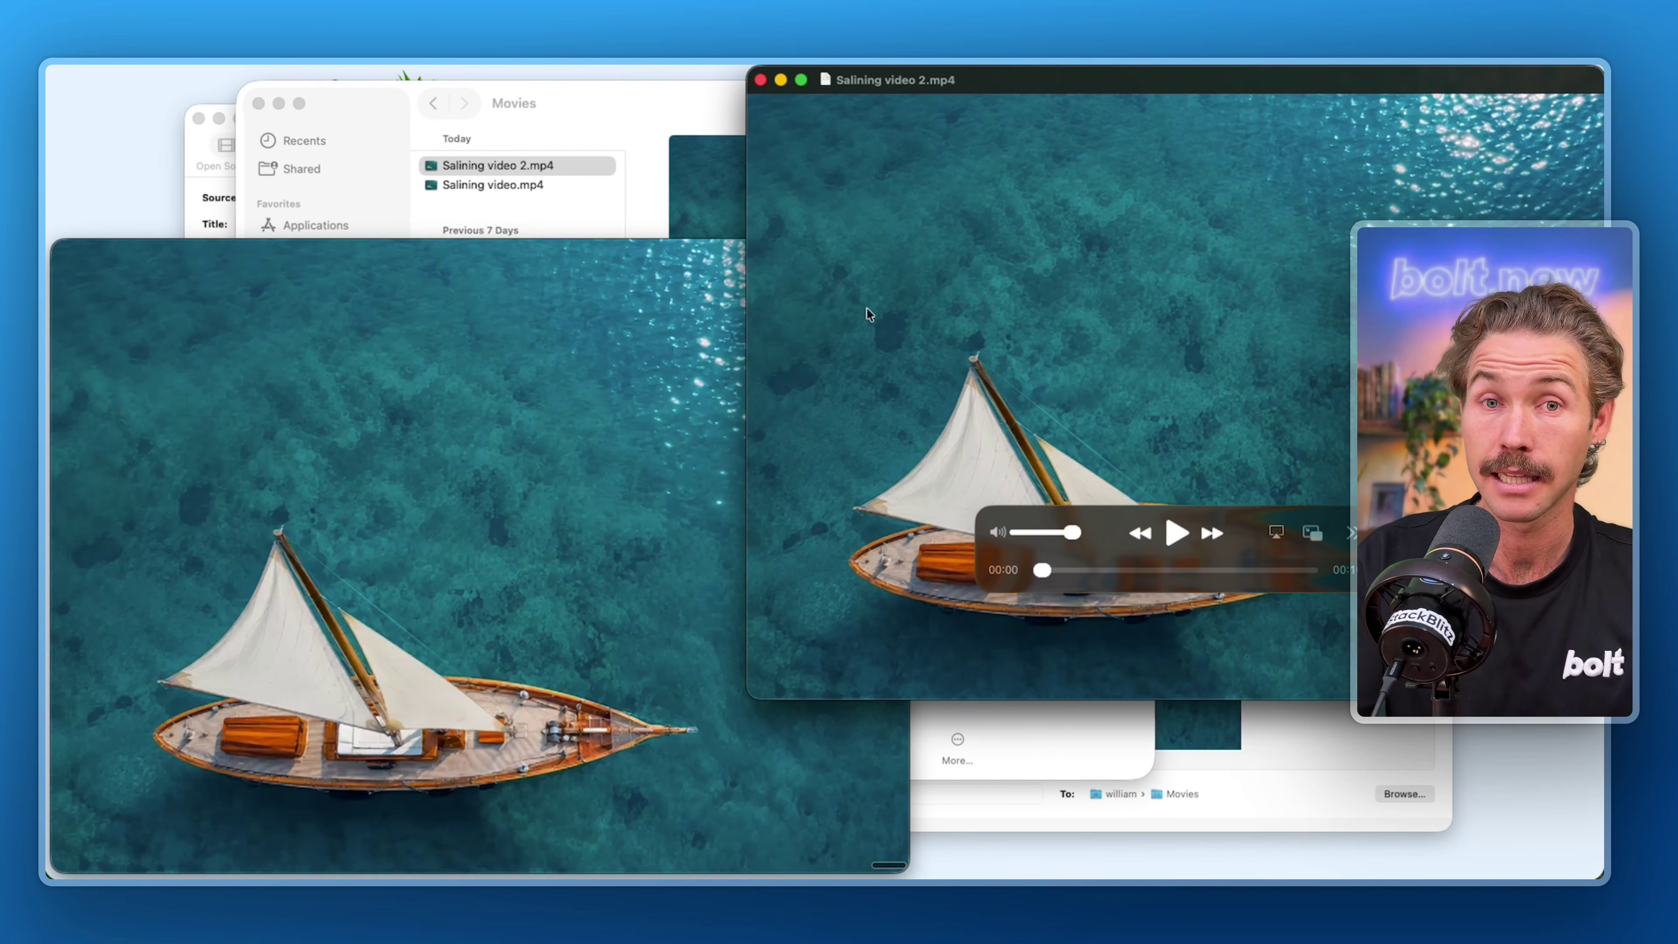
{"action": "mouse_move", "coordinate": [562, 423]}
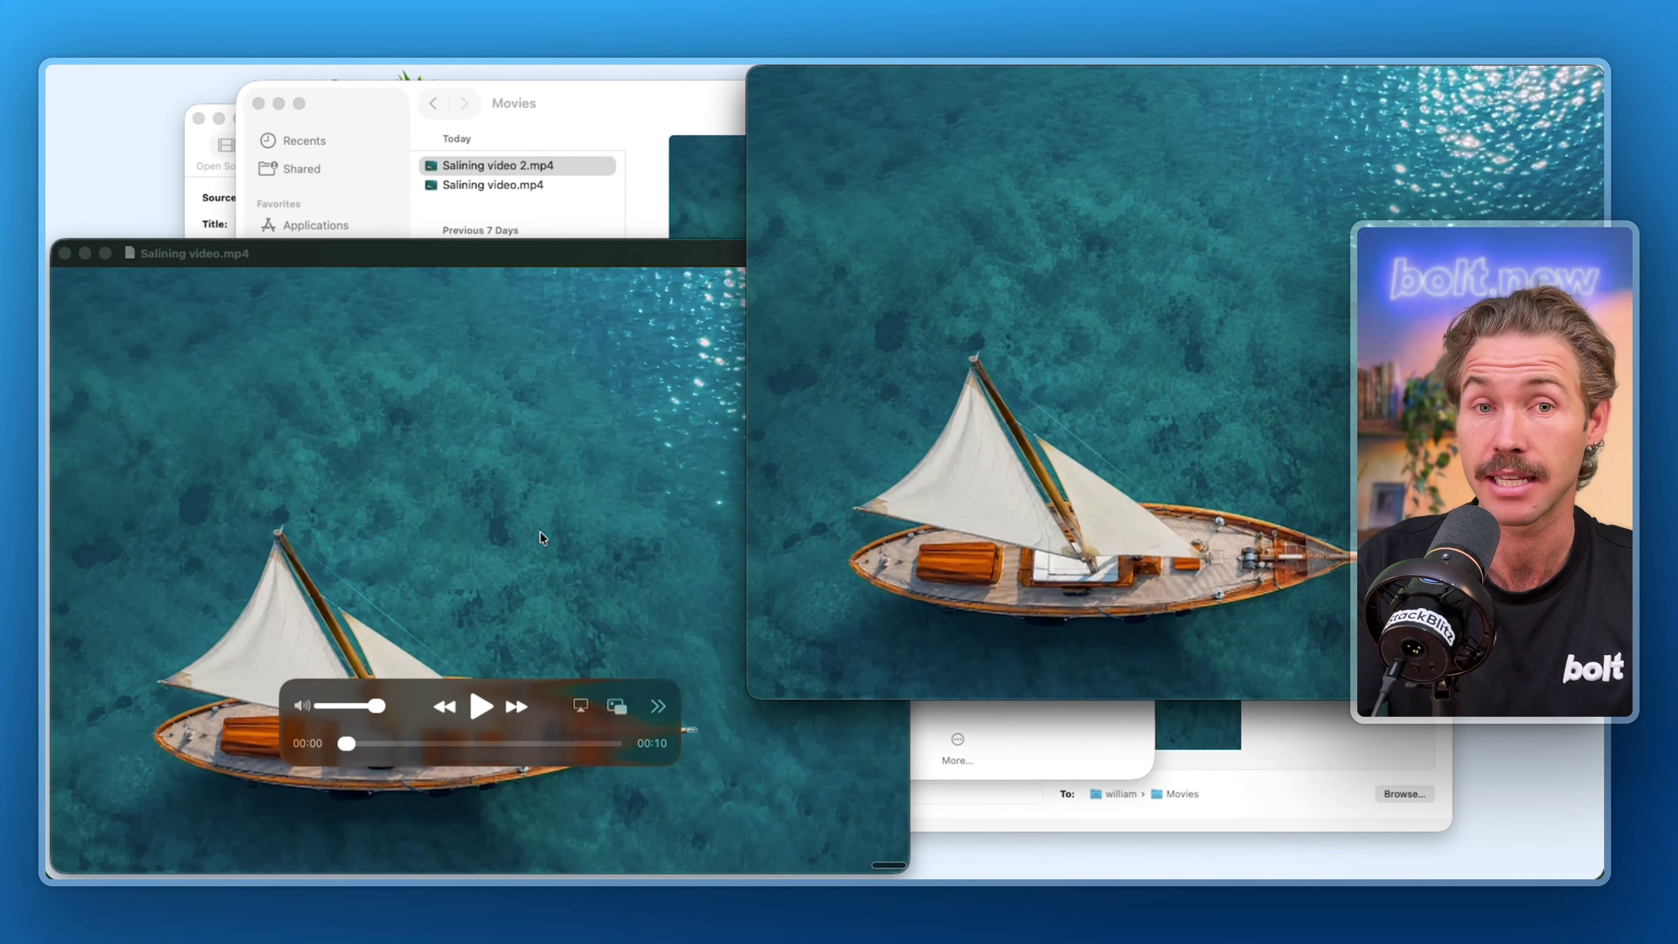
{"action": "left_click", "coordinate": [481, 706]}
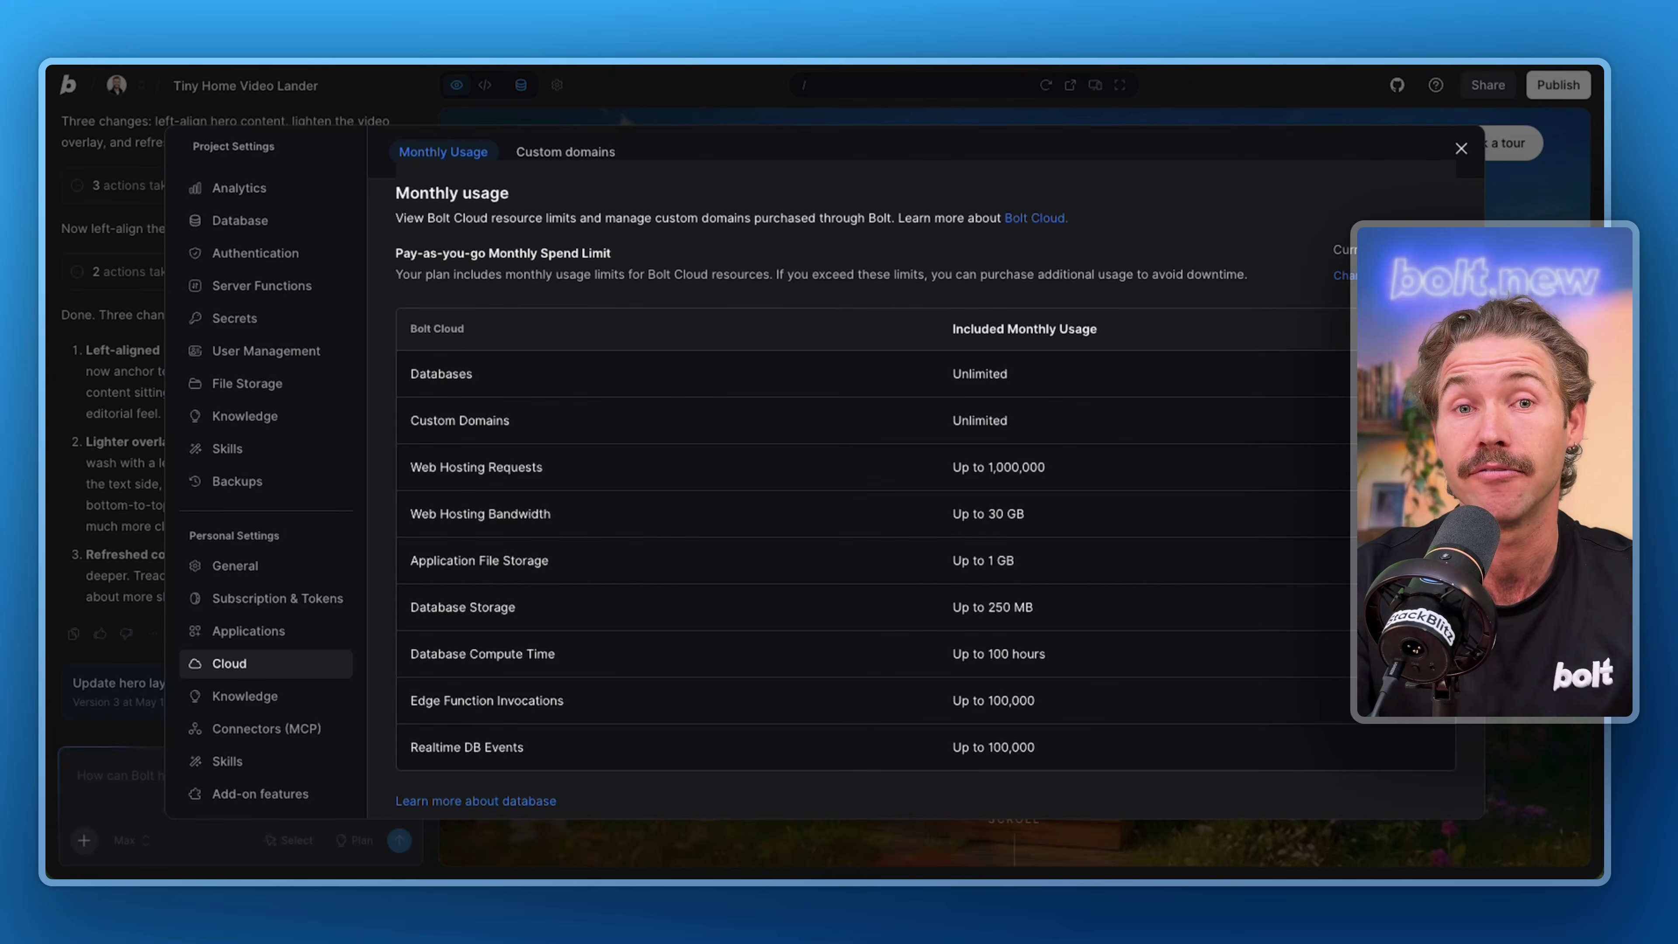
Step: In Bolt, close the project settings and open the code view of the Tiny Home Video Lander project
{"action": "key", "text": "Escape"}
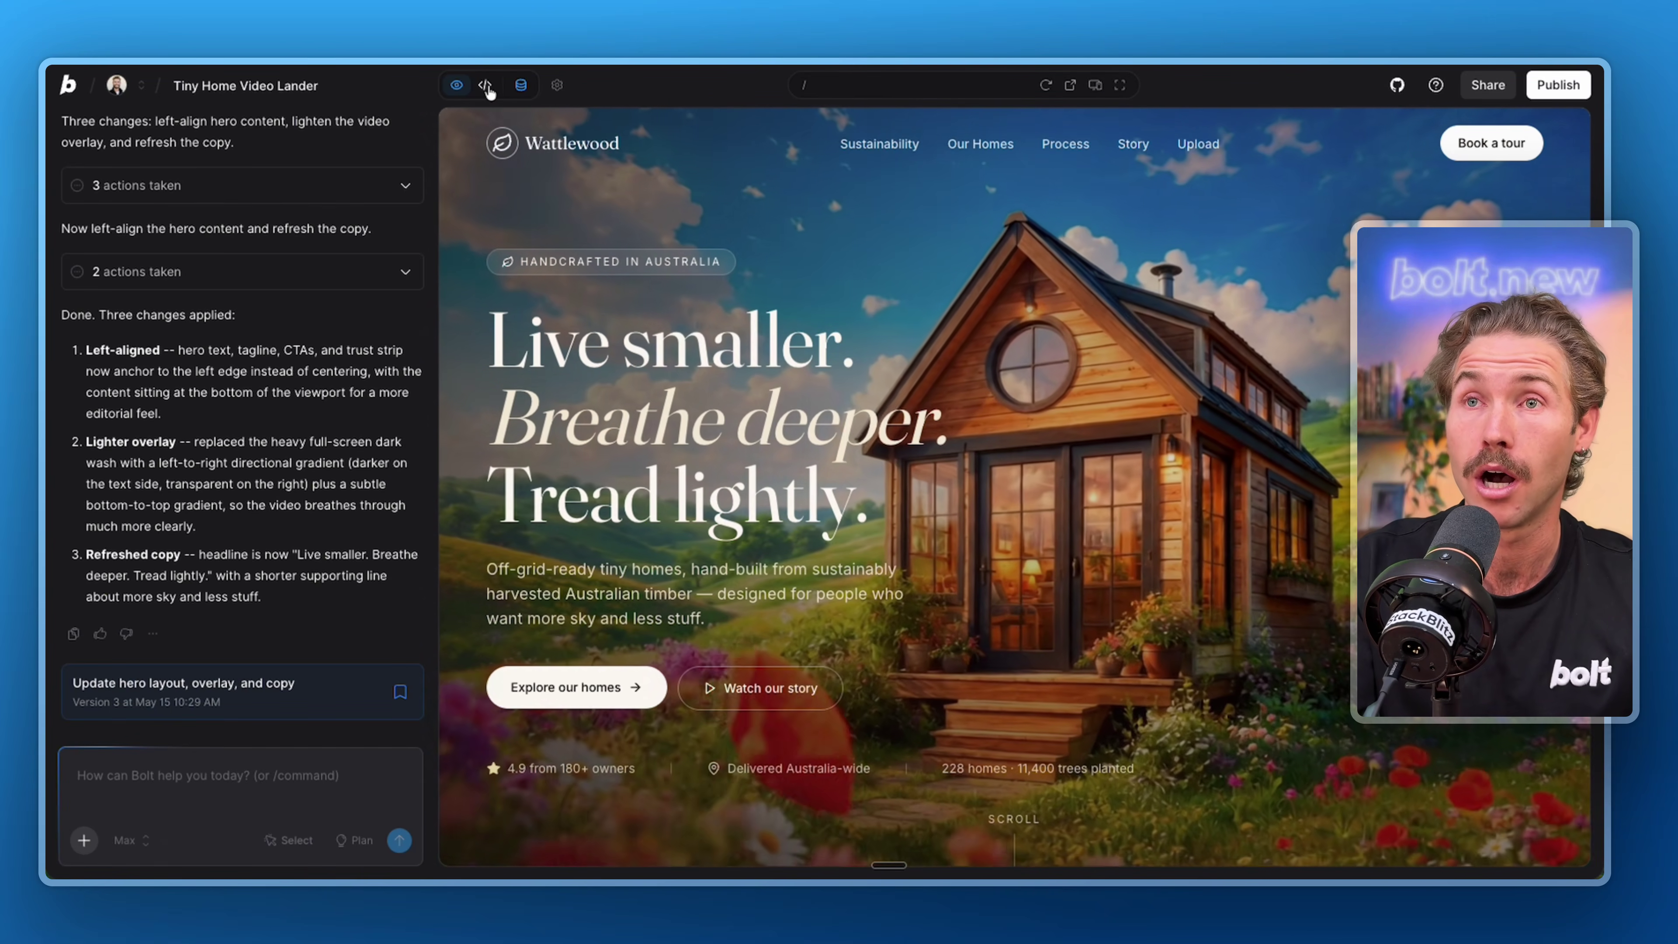
{"action": "left_click", "coordinate": [487, 87]}
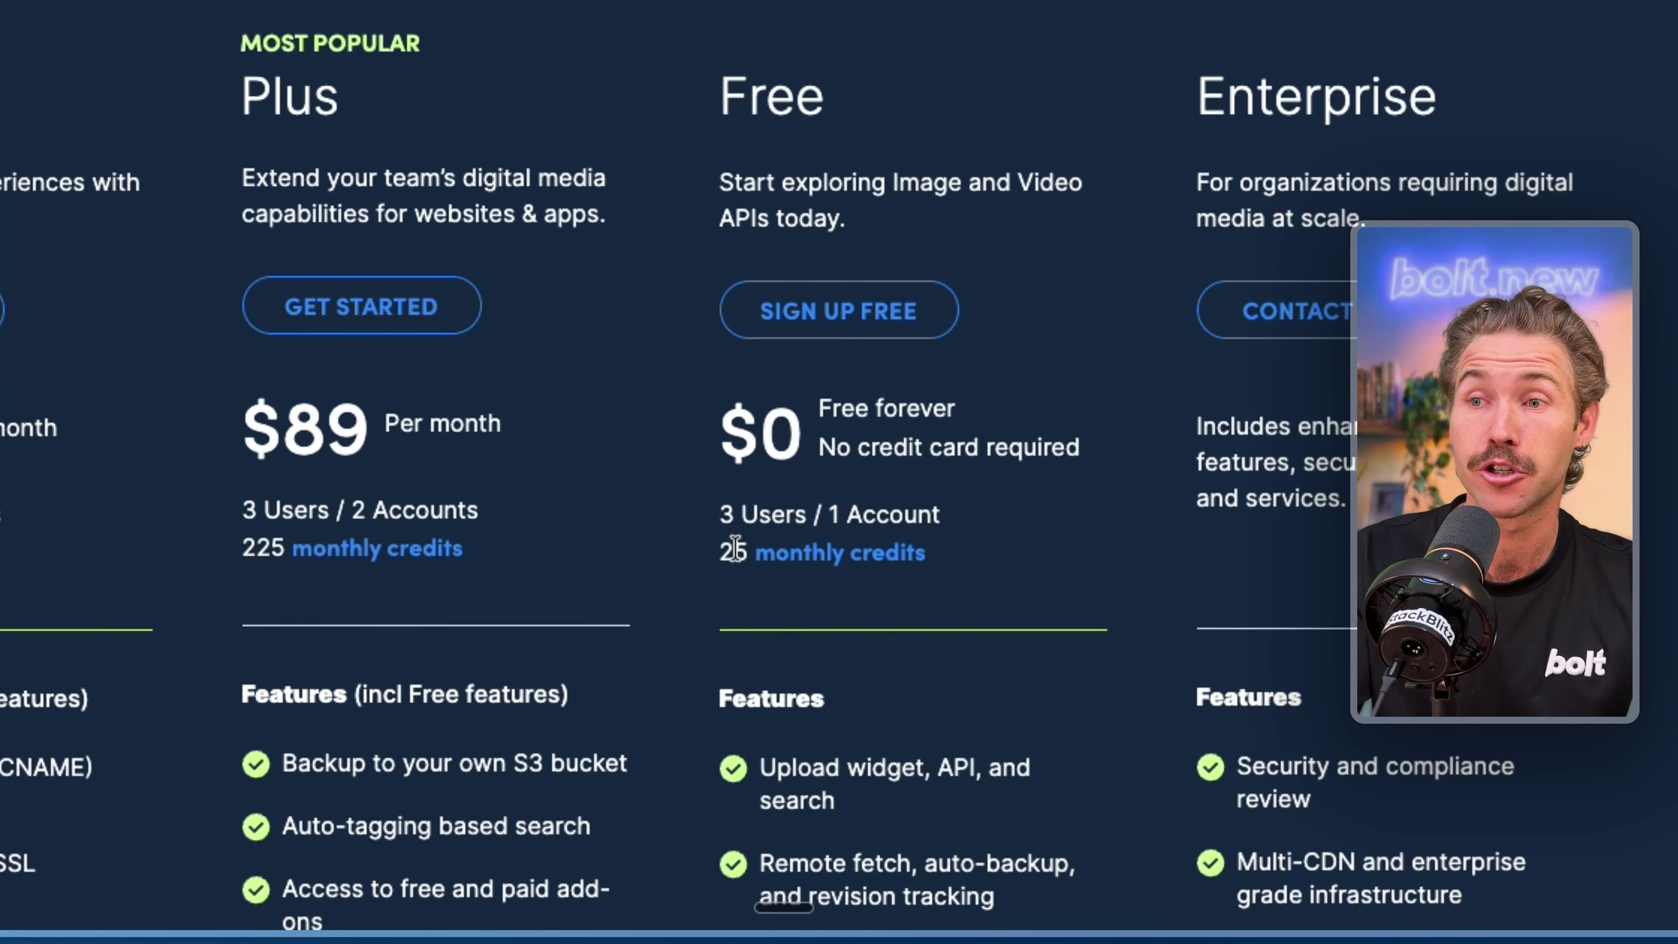
Step: In Cloudinary, upload Salining video.mp4 from the Movies folder and copy its optimized delivery URL
{"action": "mouse_move", "coordinate": [834, 563]}
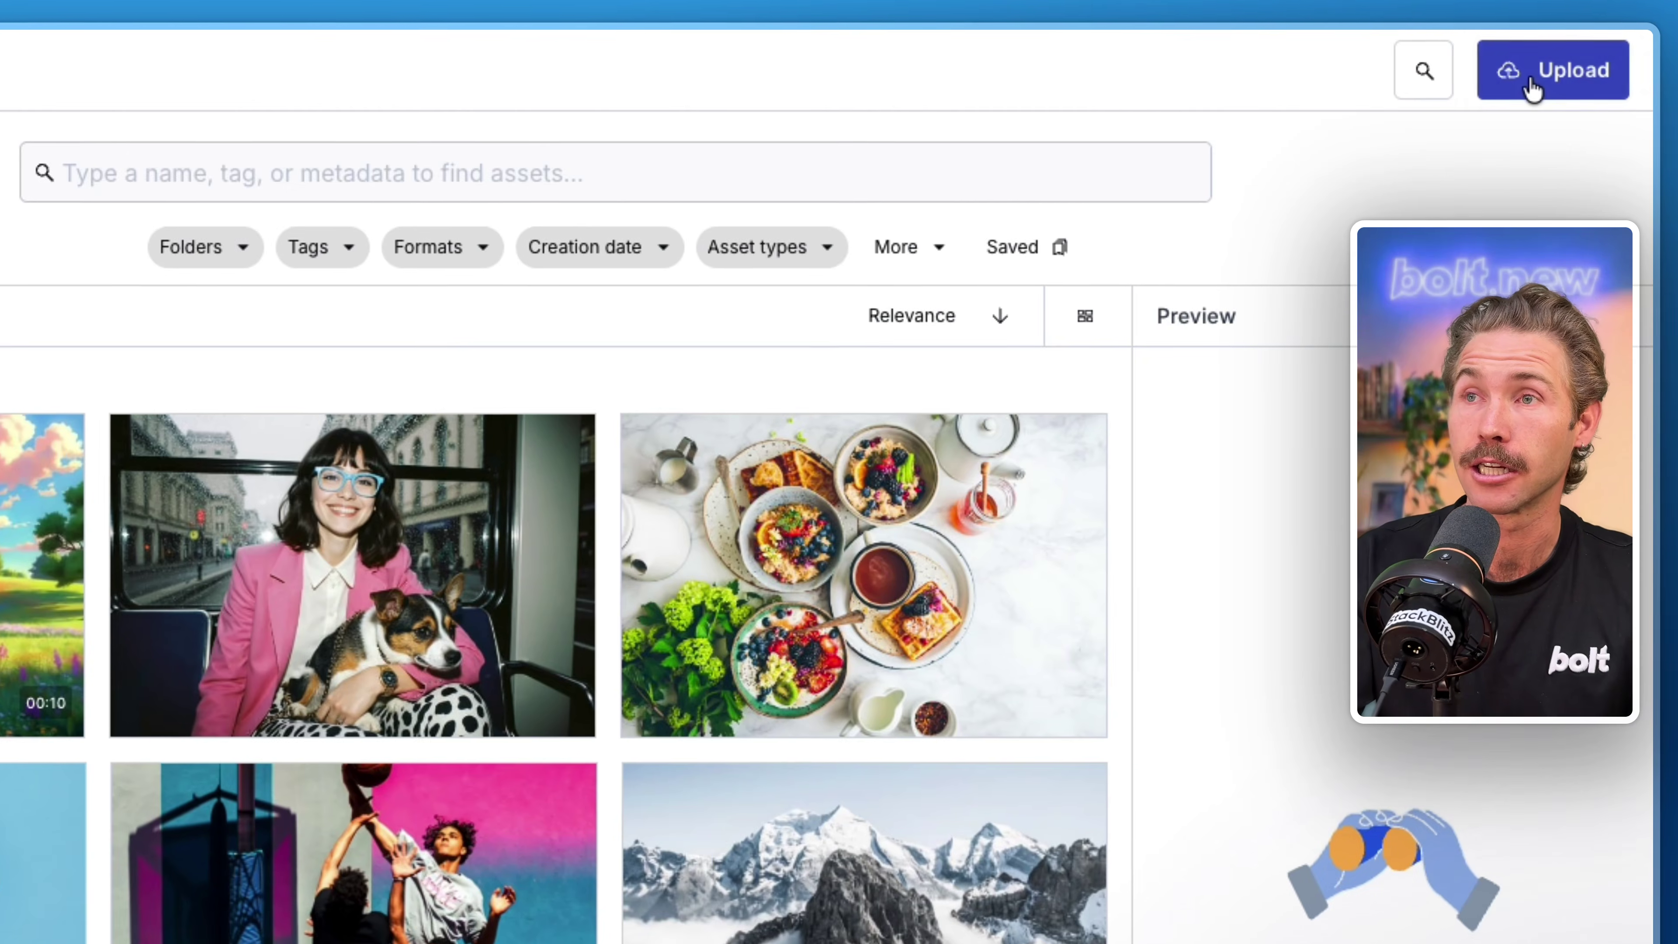
{"action": "left_click", "coordinate": [1545, 88]}
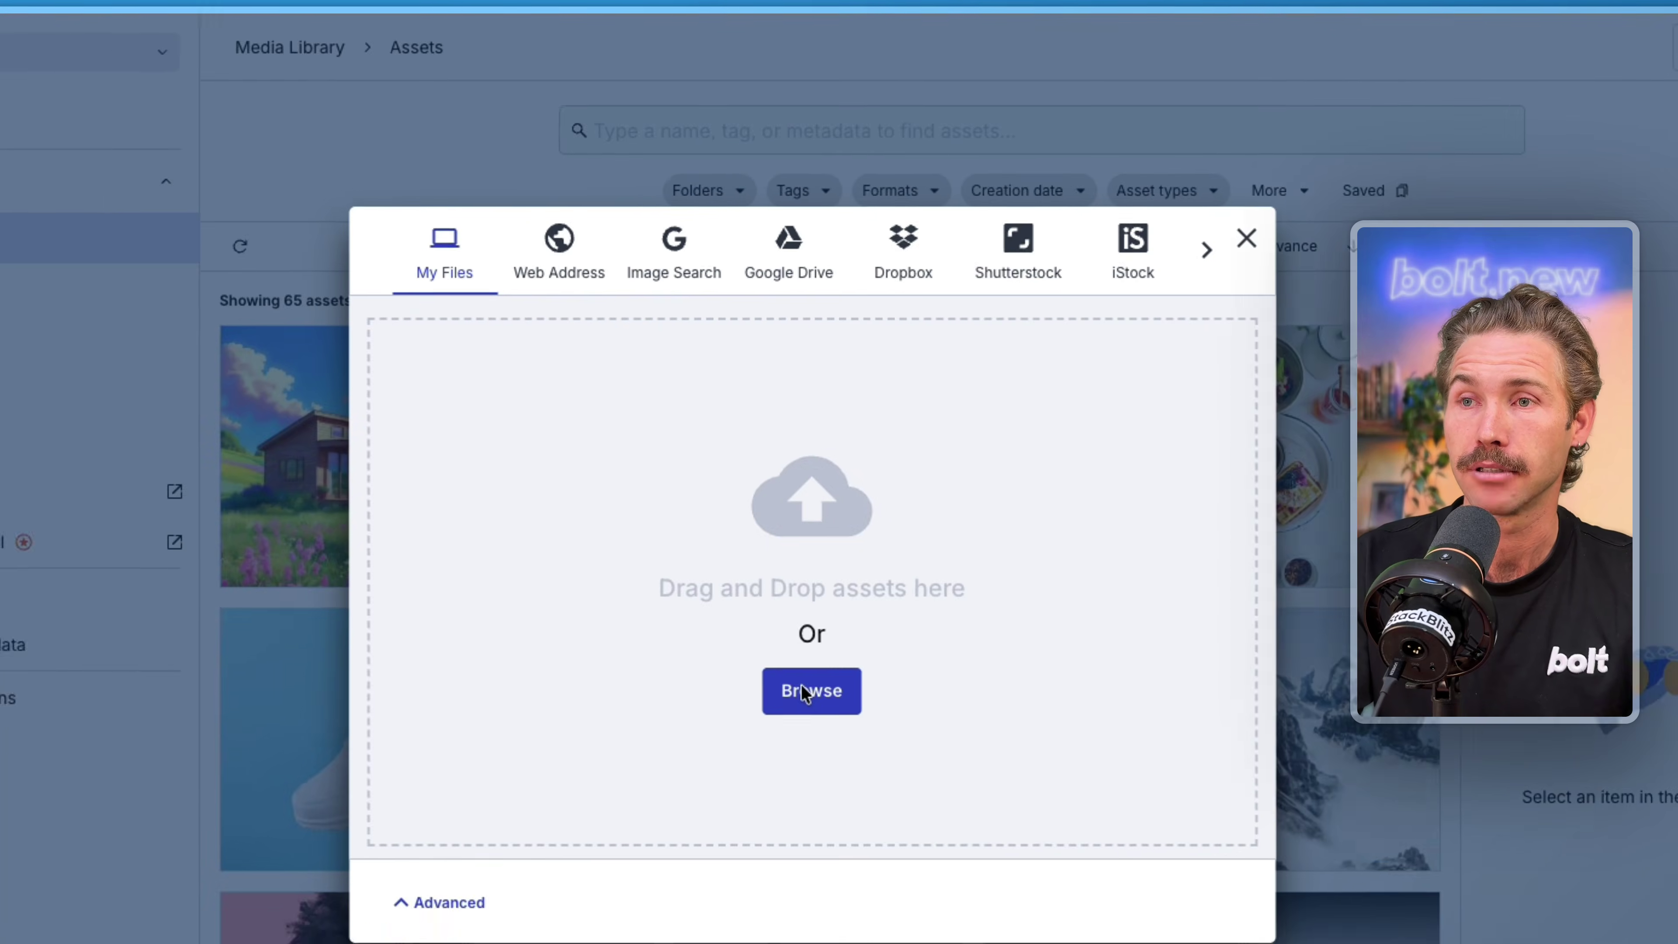
{"action": "left_click", "coordinate": [587, 773]}
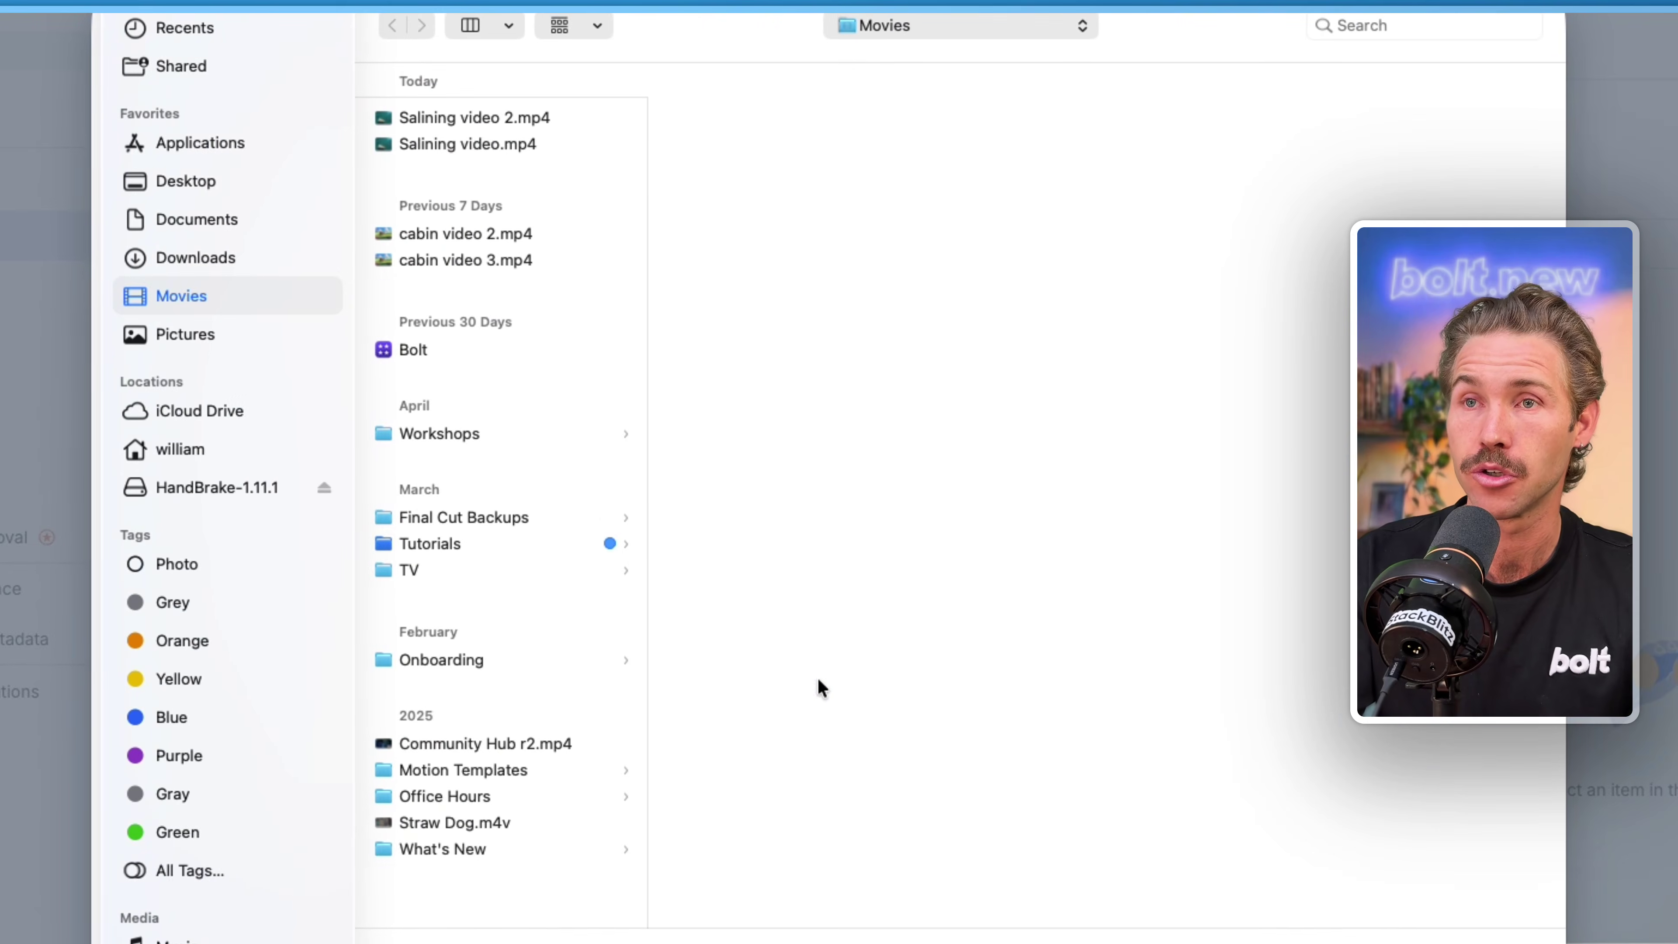
{"action": "left_click", "coordinate": [486, 145]}
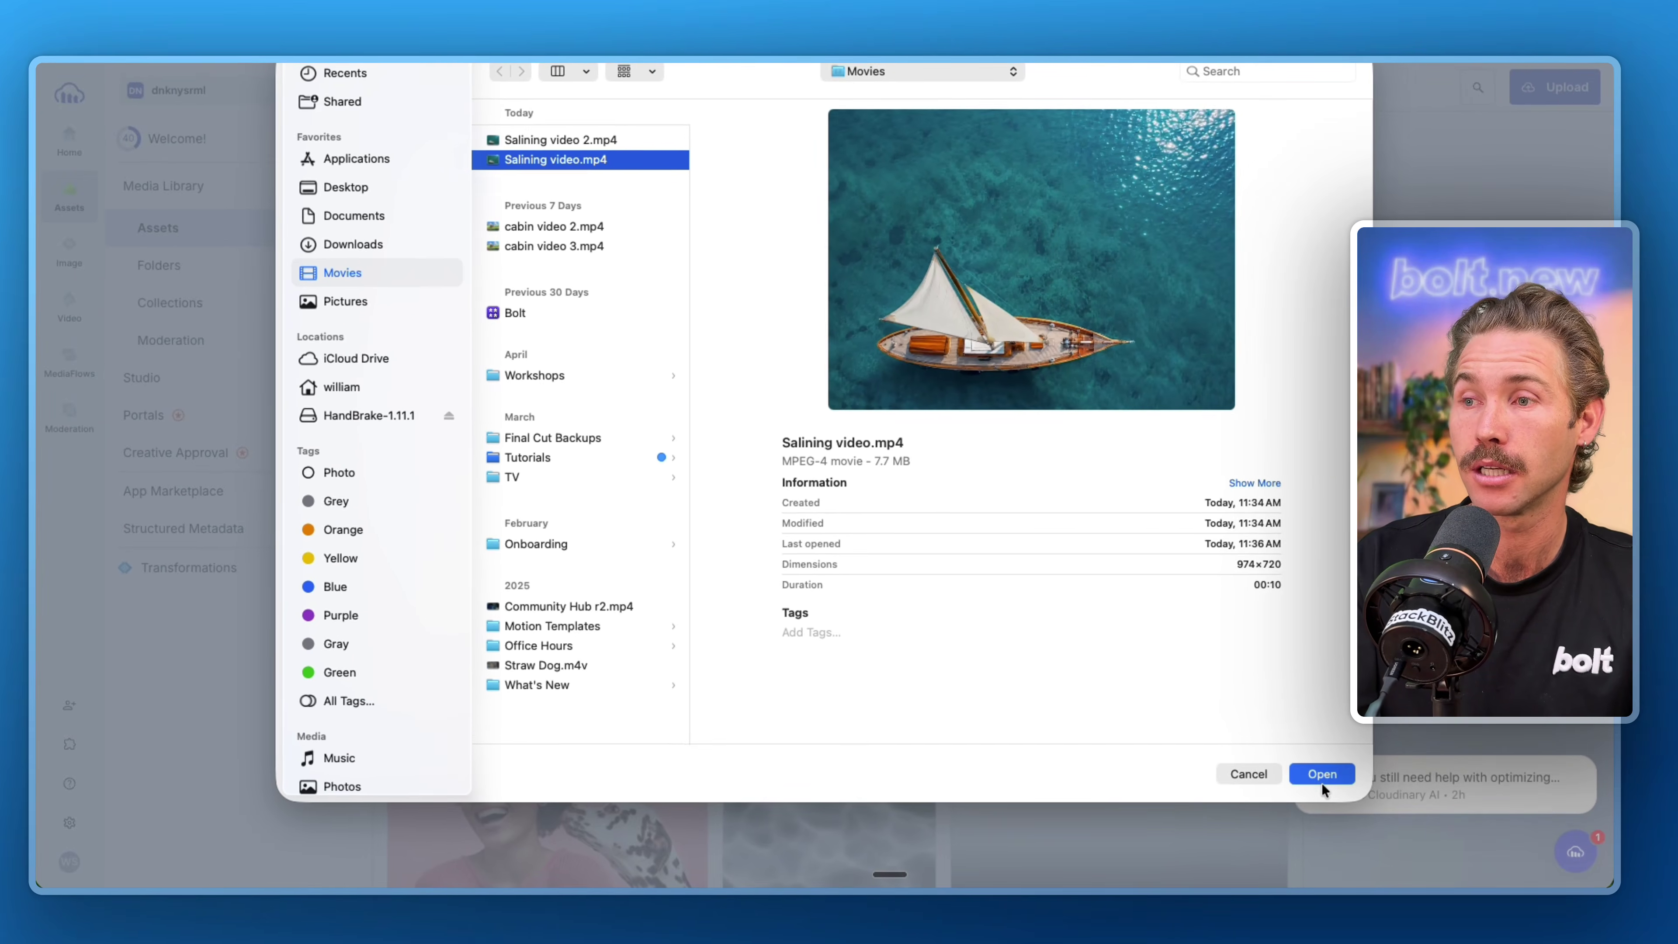
{"action": "left_click", "coordinate": [1325, 780]}
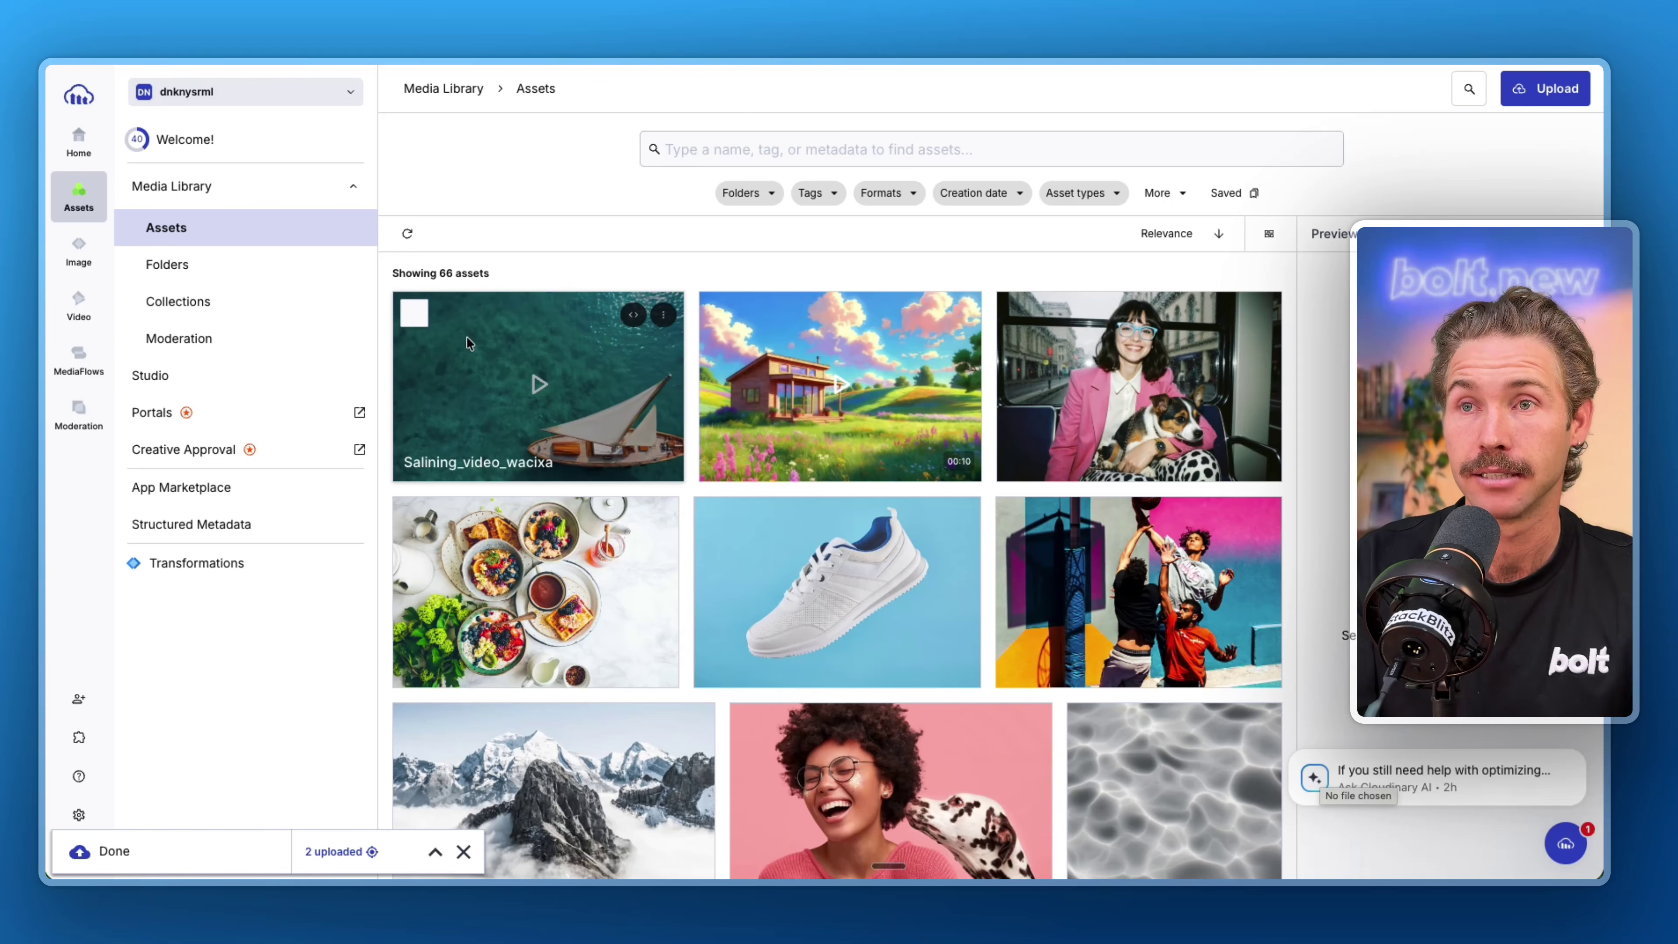
{"action": "left_click", "coordinate": [634, 316]}
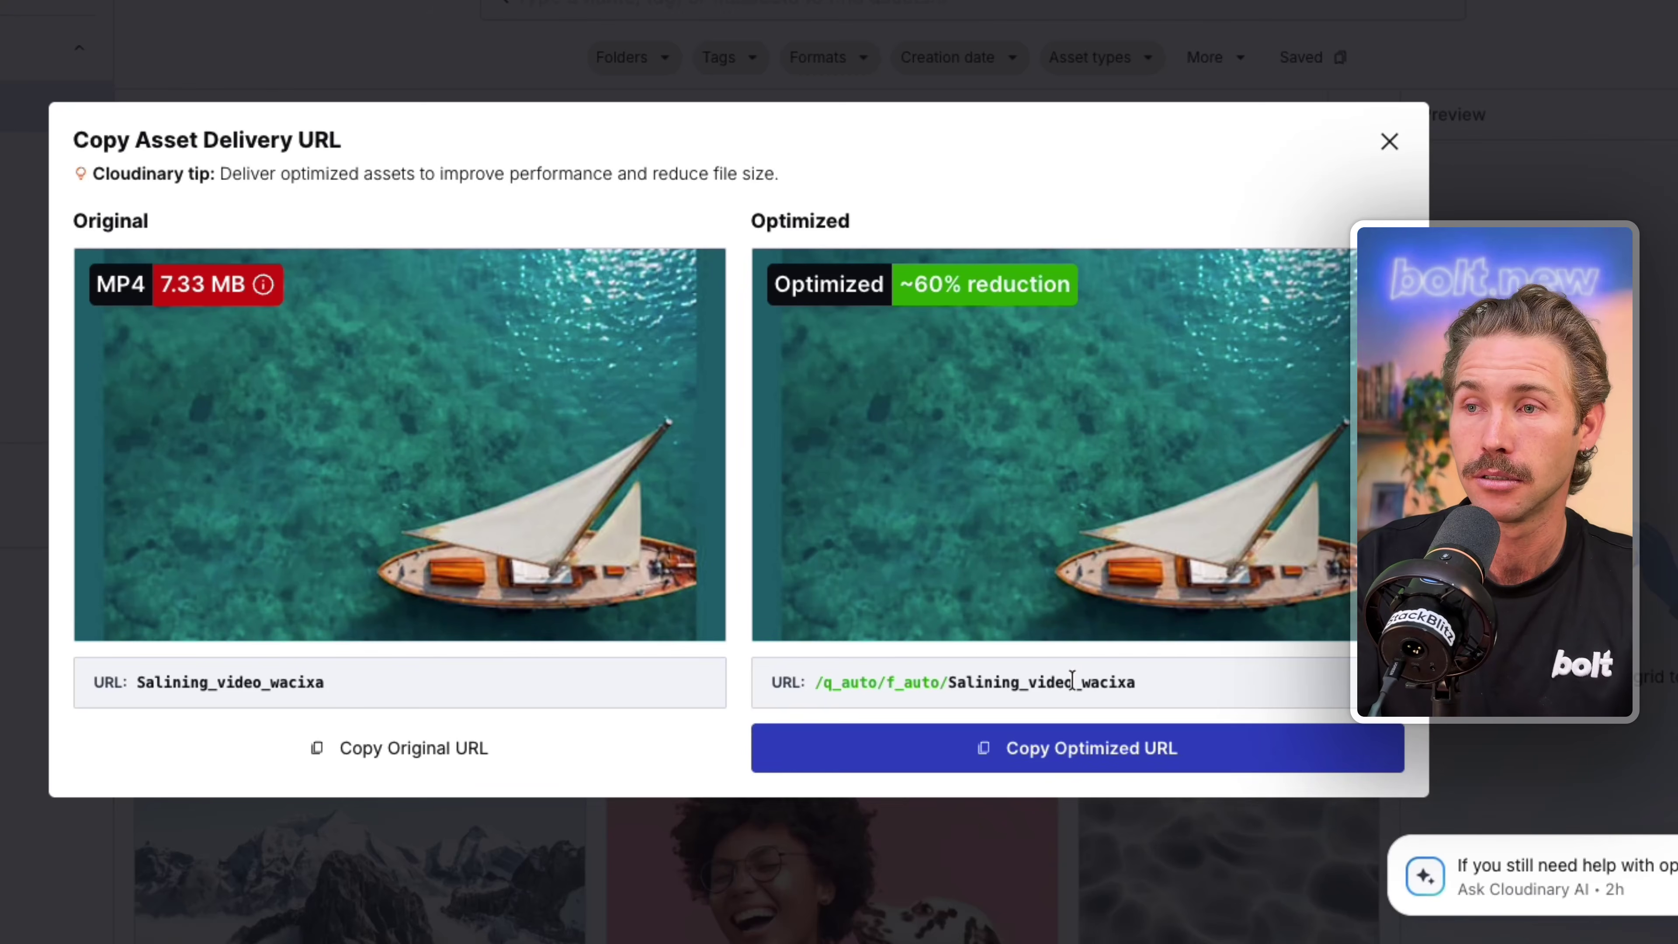
{"action": "left_click", "coordinate": [1101, 768]}
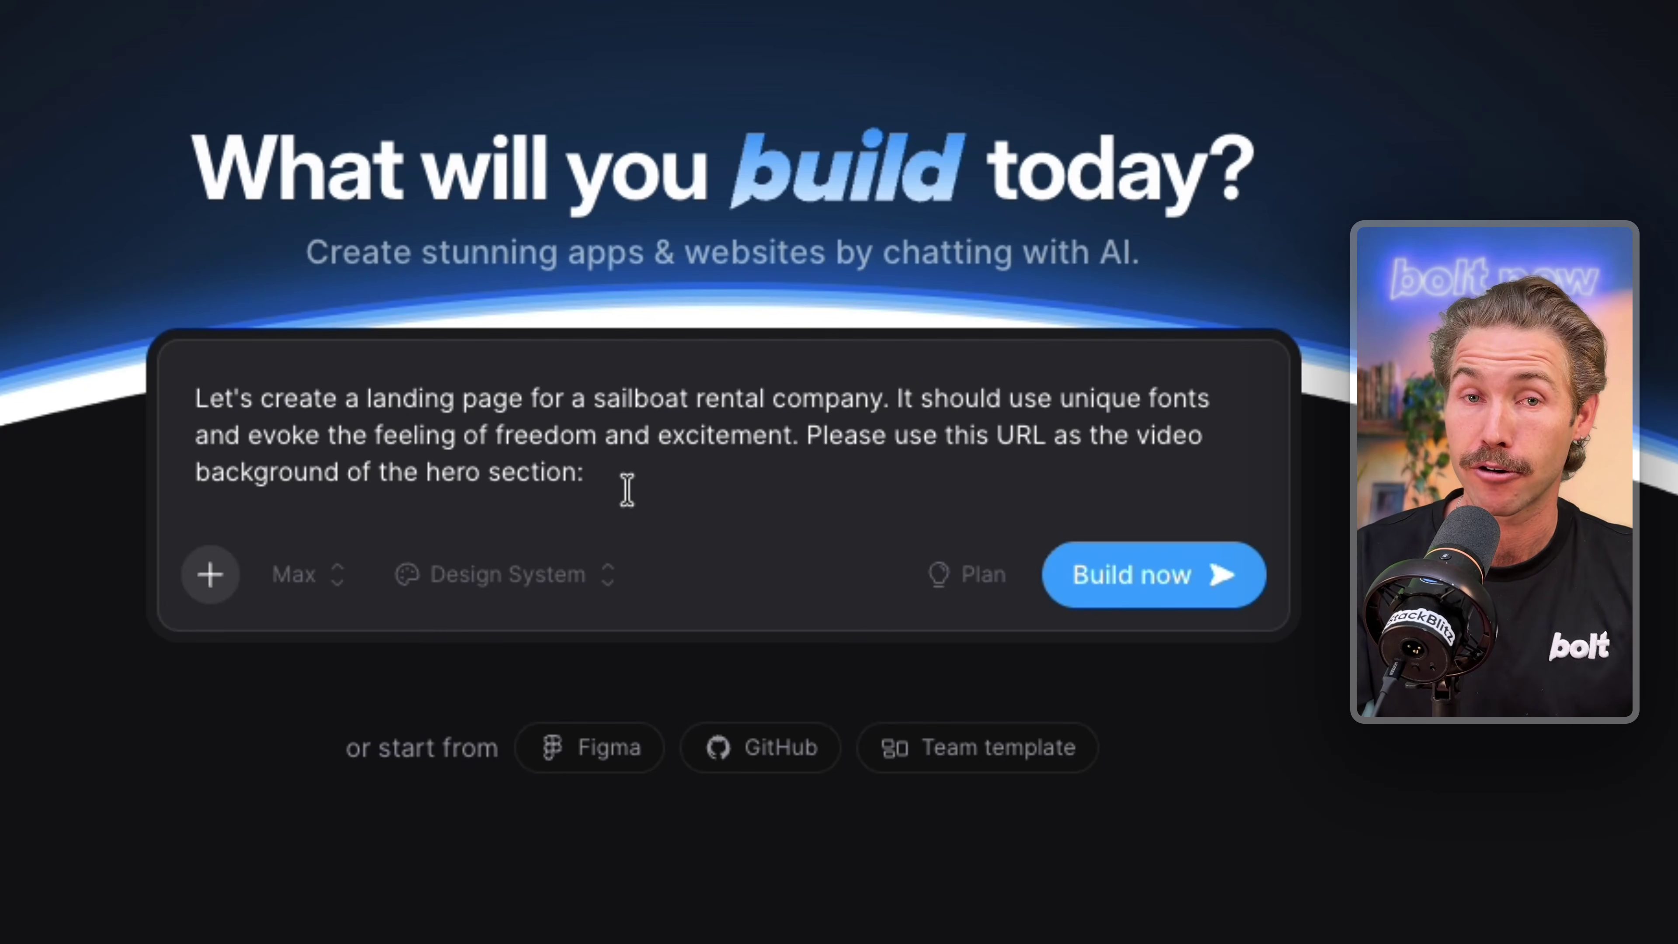
Step: In Bolt, add the copied video URL to the sailboat rental landing page prompt and submit it in Plan mode
{"action": "key", "text": "ctrl+v"}
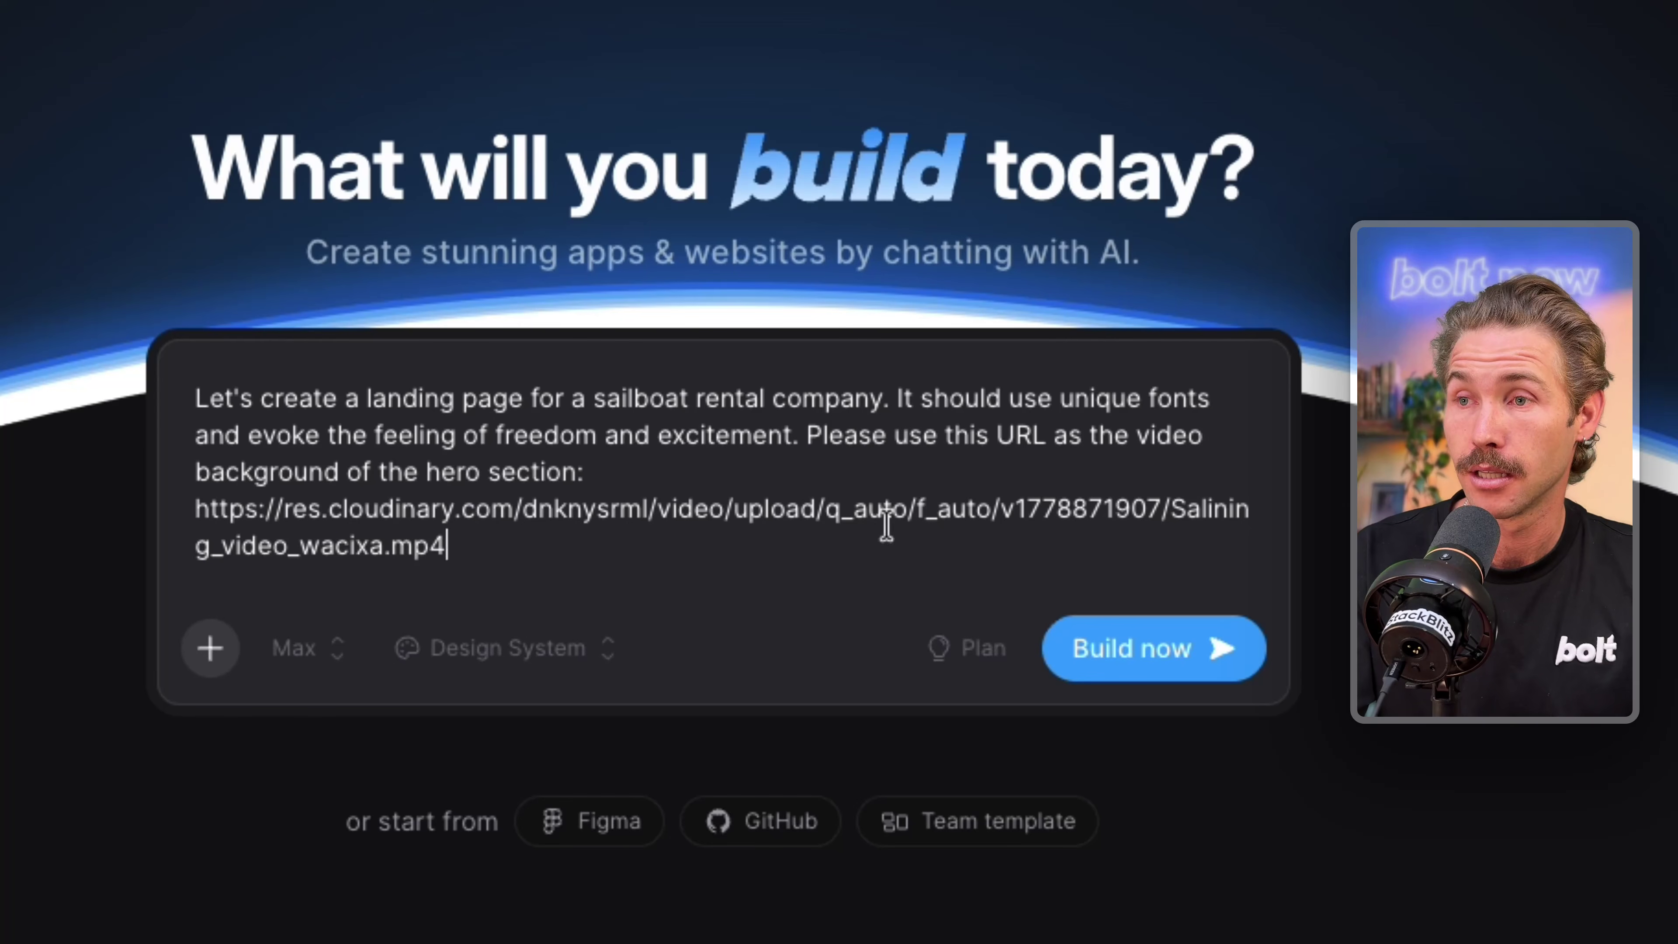
{"action": "left_click", "coordinate": [962, 651]}
{"action": "left_click", "coordinate": [1079, 663]}
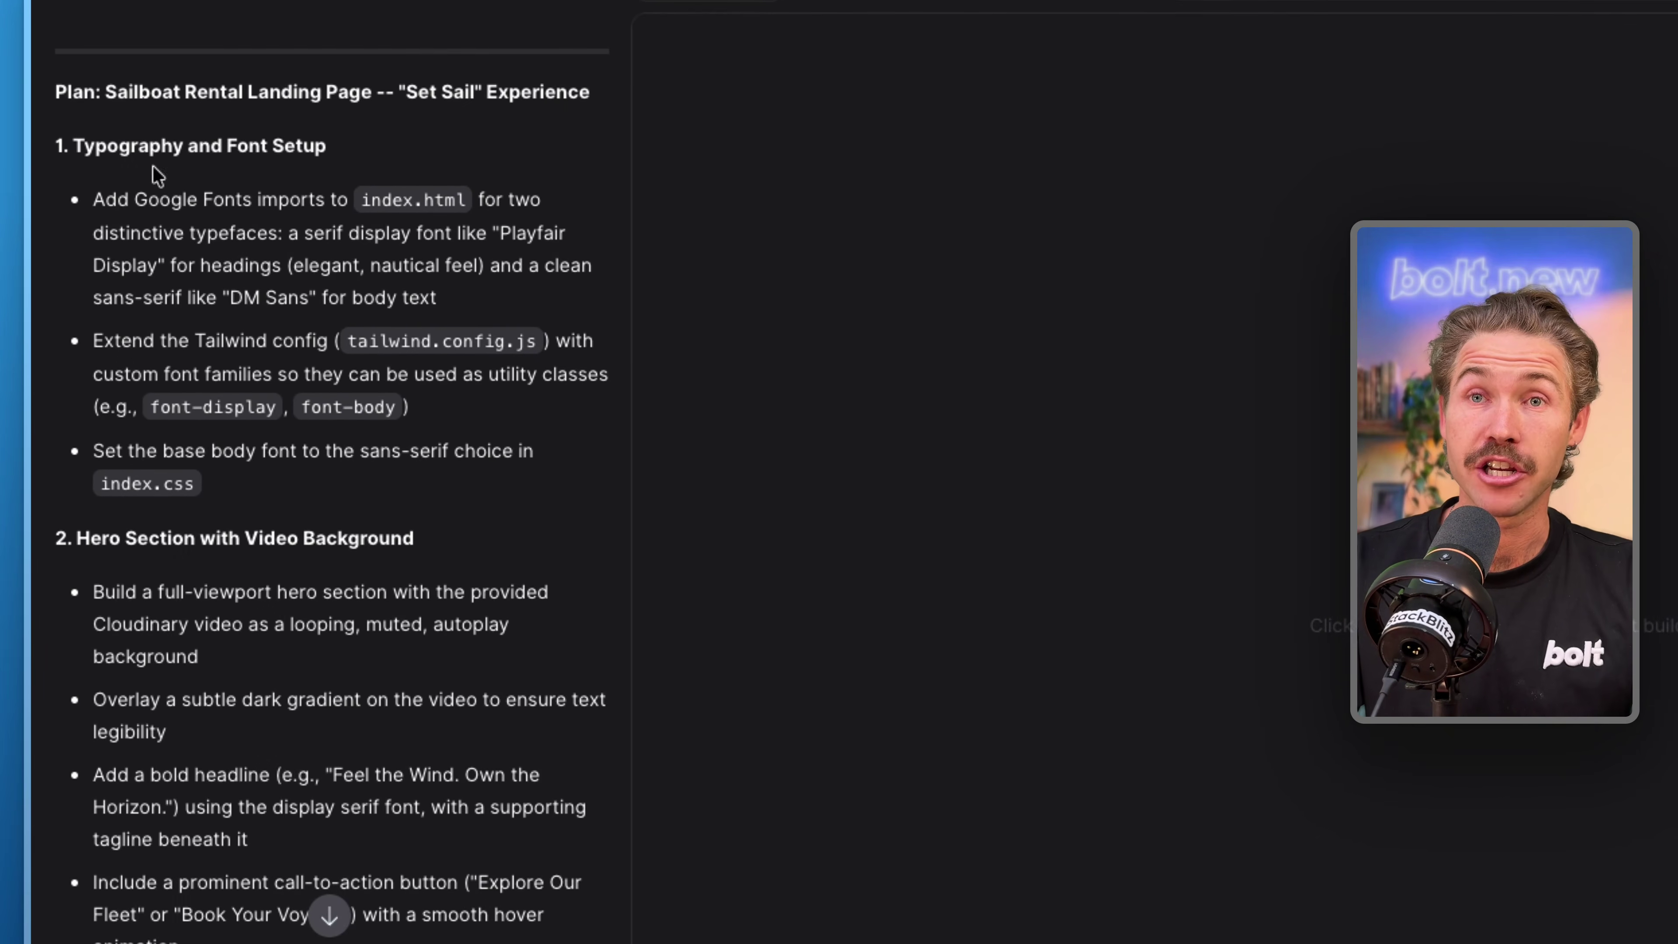
Step: Review the landing page plan and submit the answers Azure Sails, yes and Coral with Plan mode off
{"action": "scroll", "coordinate": [190, 697], "scroll_direction": "down", "scroll_amount": 14}
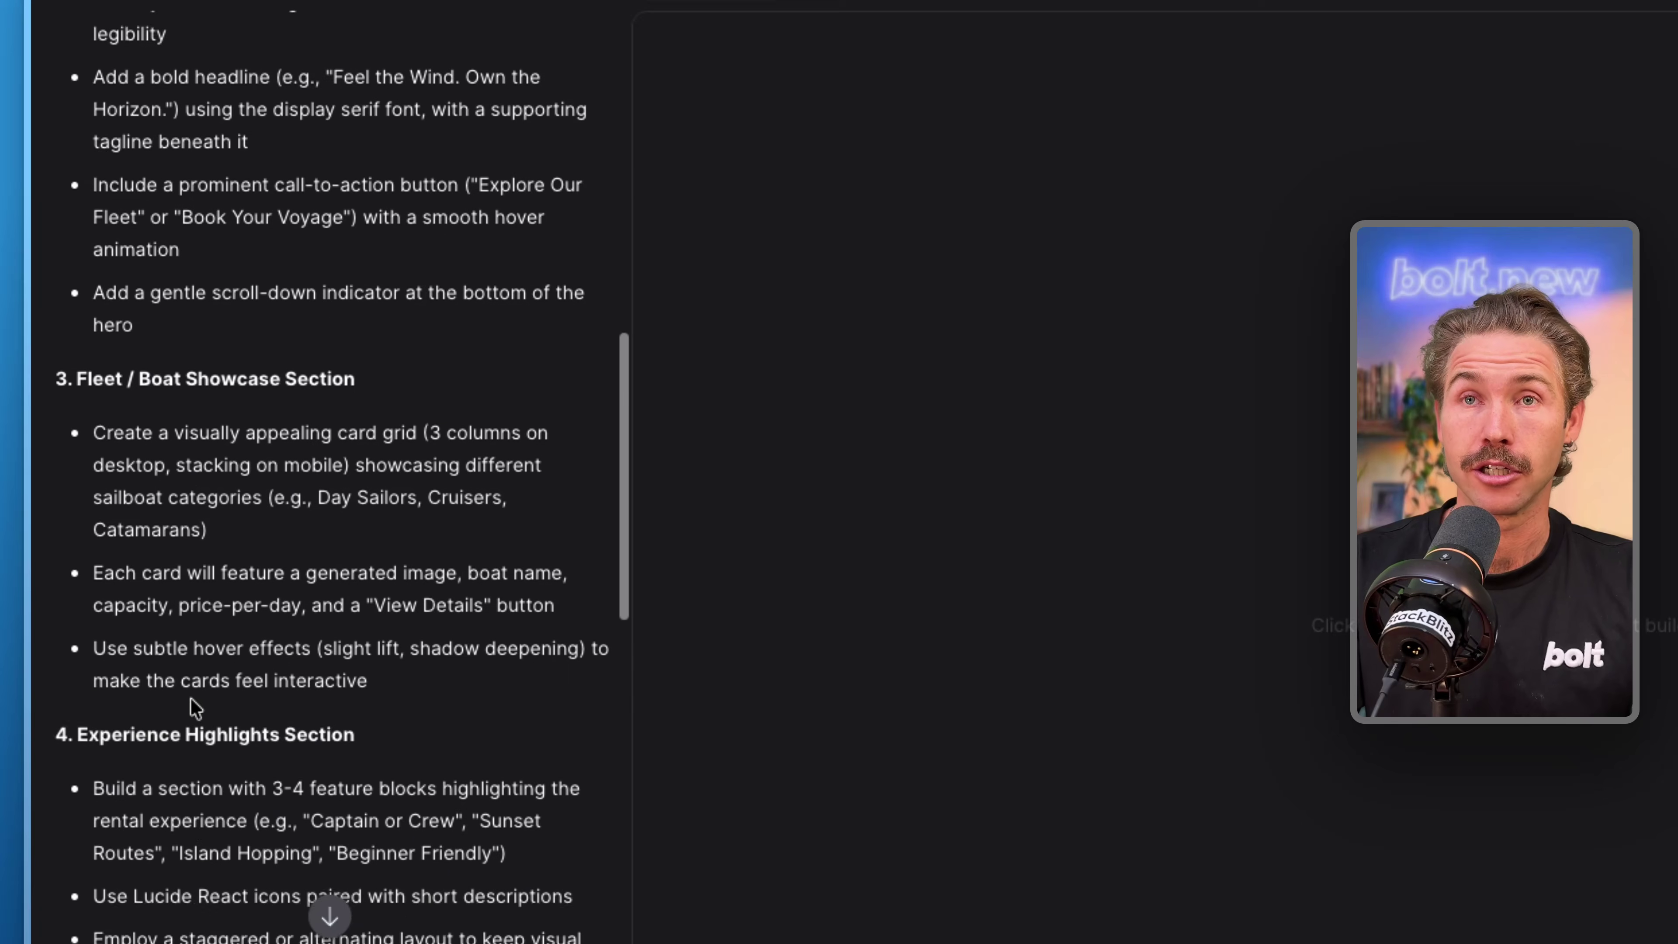
{"action": "scroll", "coordinate": [190, 697], "scroll_direction": "down", "scroll_amount": 4}
{"action": "scroll", "coordinate": [185, 720], "scroll_direction": "up", "scroll_amount": 15}
{"action": "scroll", "coordinate": [184, 718], "scroll_direction": "down", "scroll_amount": 2}
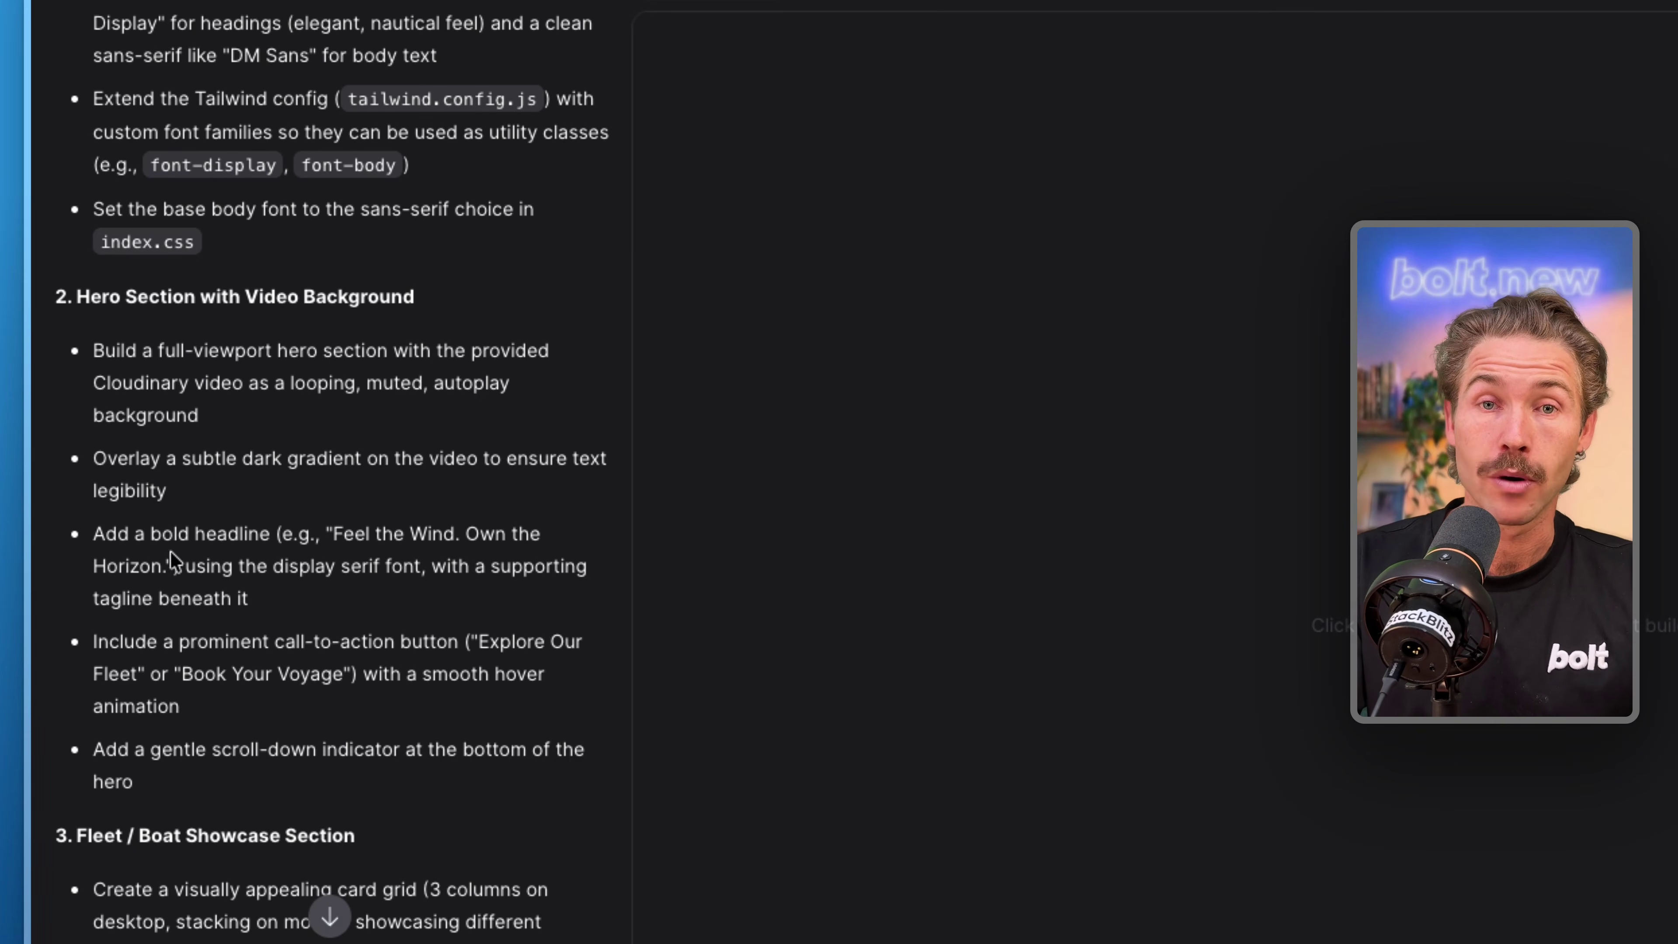
{"action": "scroll", "coordinate": [203, 633], "scroll_direction": "down", "scroll_amount": 15}
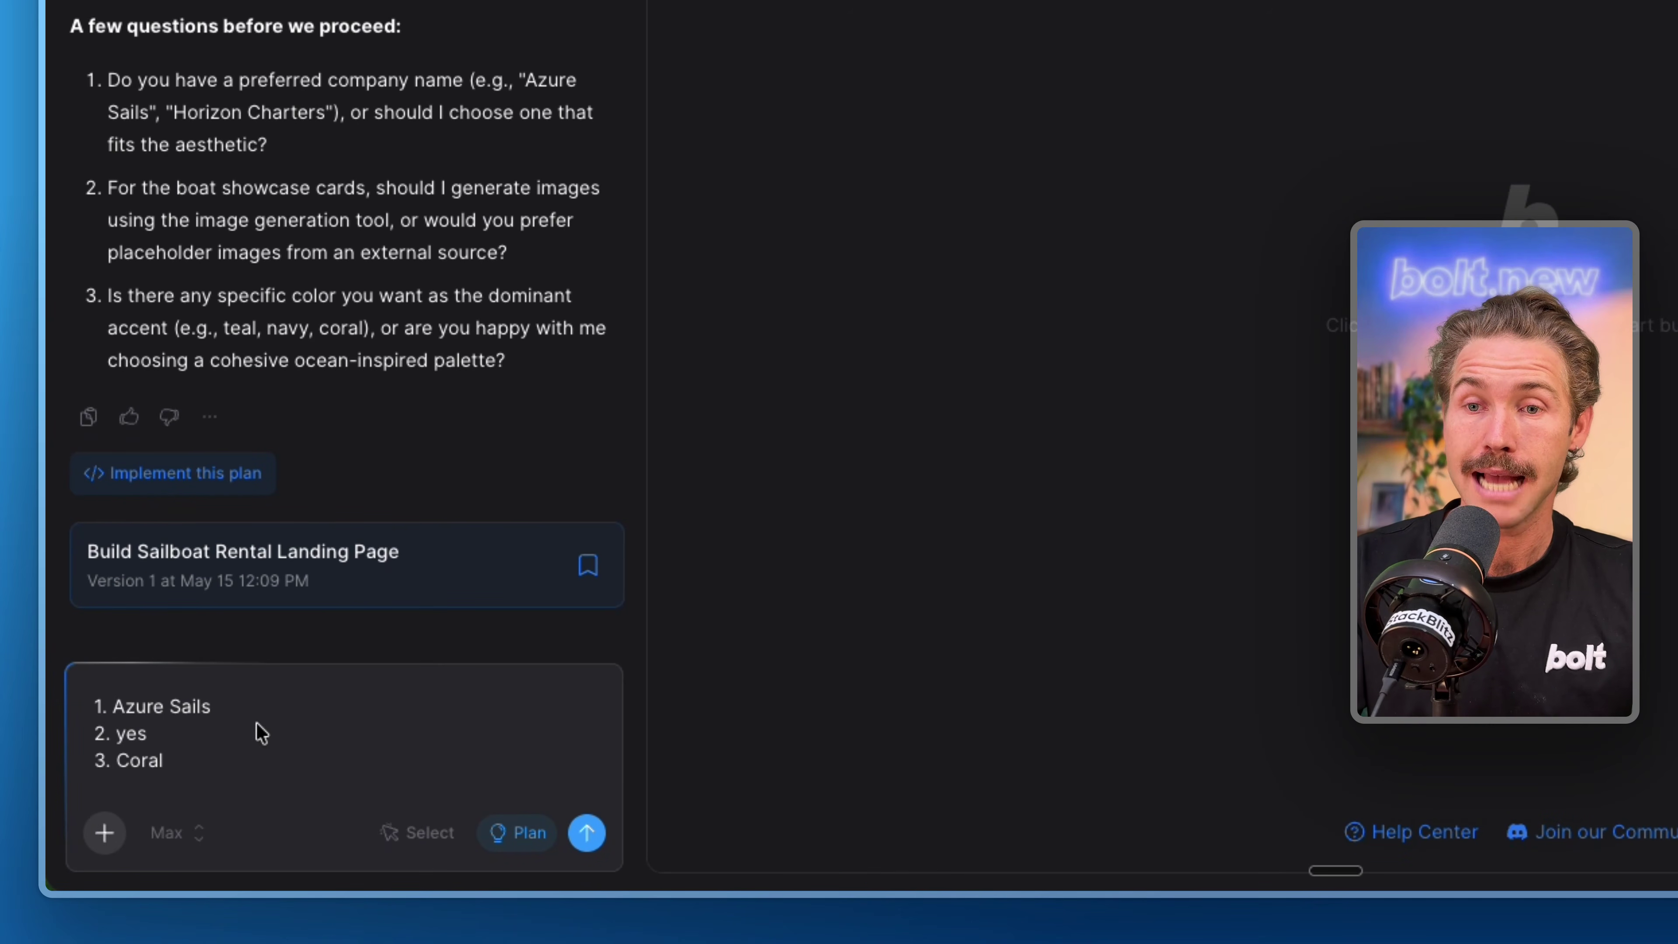
{"action": "left_click", "coordinate": [513, 836]}
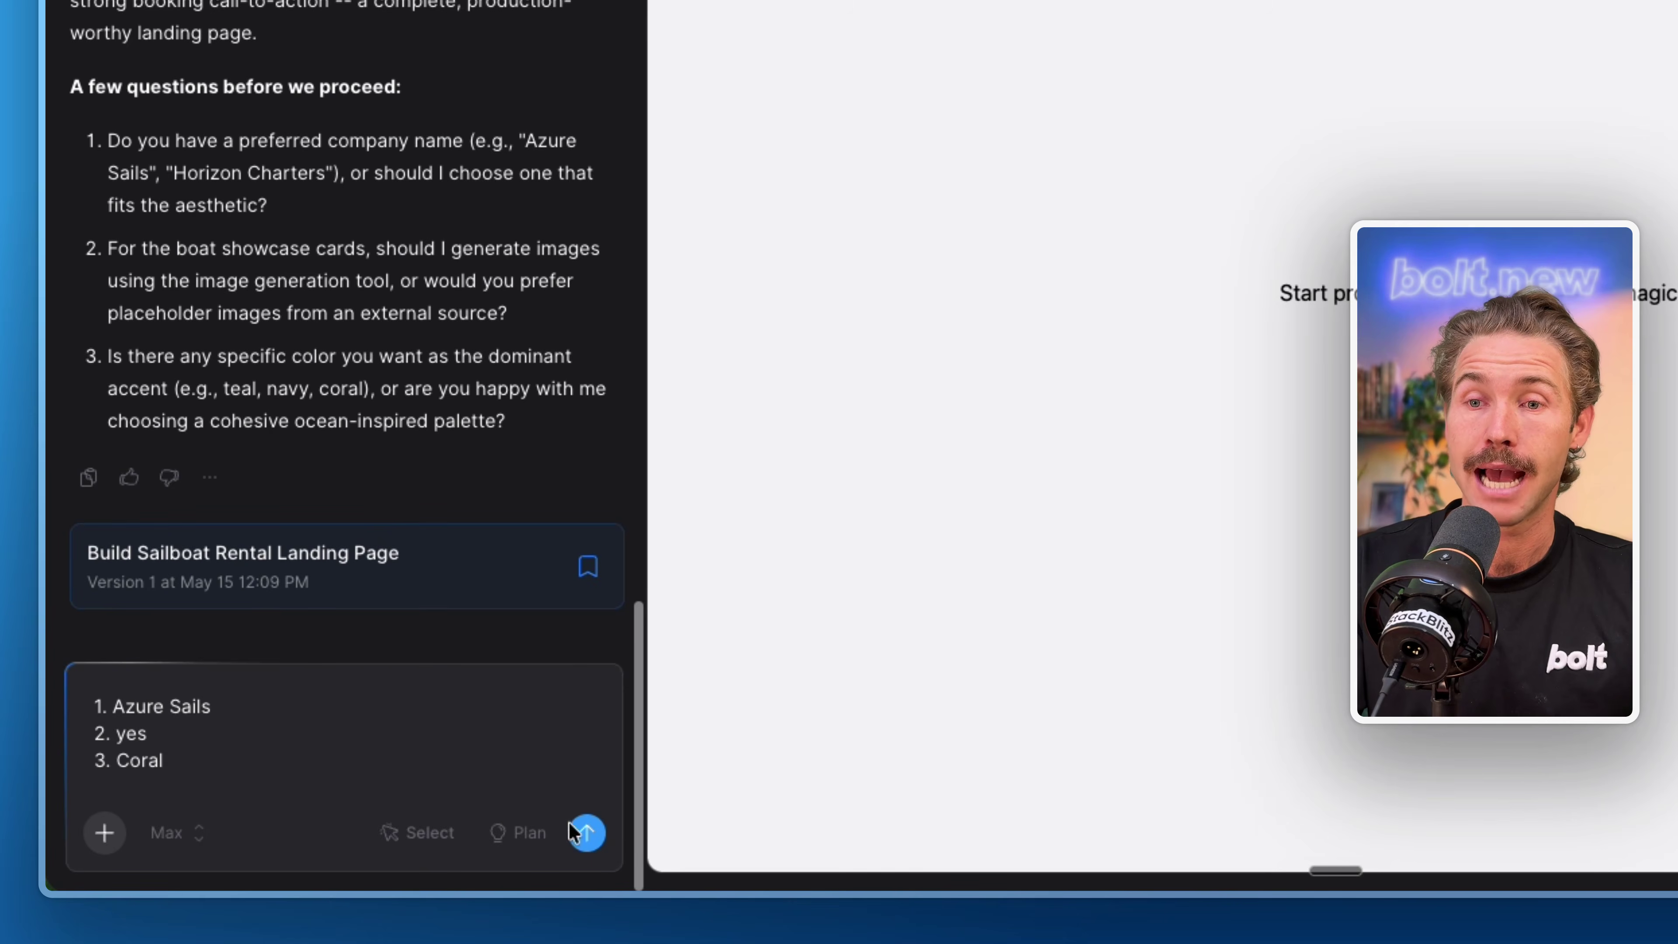
{"action": "left_click", "coordinate": [587, 833]}
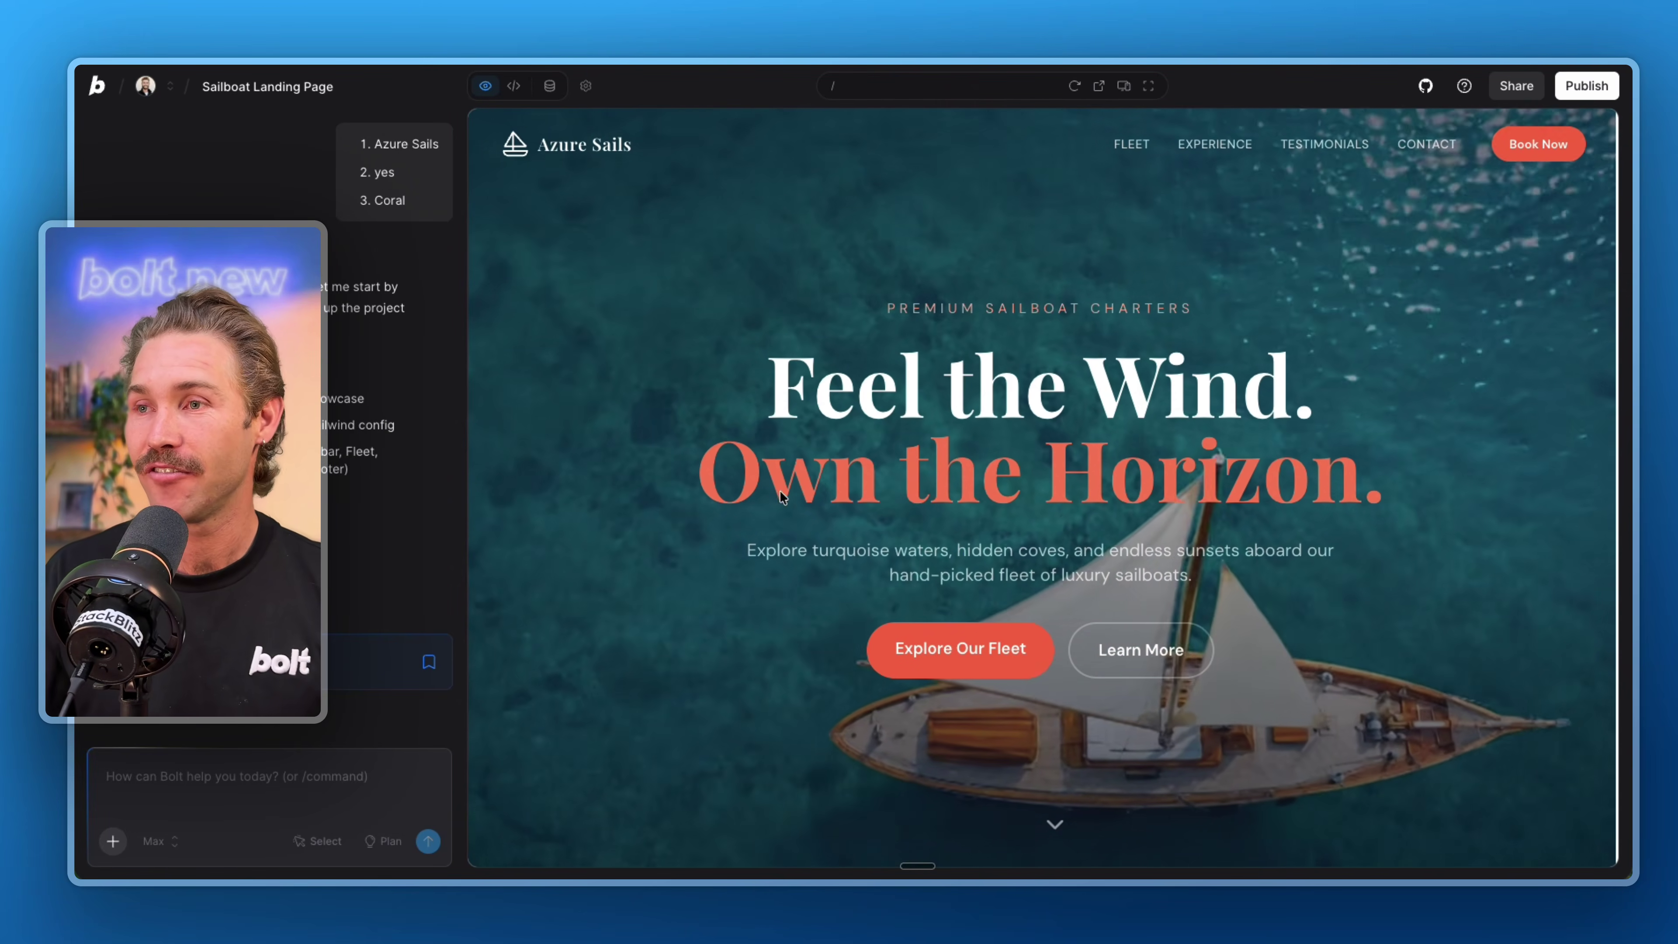
Step: Examine the hero section's video background and headline in the Azure Sails landing page preview
{"action": "scroll", "coordinate": [790, 491], "scroll_direction": "down", "scroll_amount": 3}
{"action": "scroll", "coordinate": [1556, 550], "scroll_direction": "up", "scroll_amount": 3}
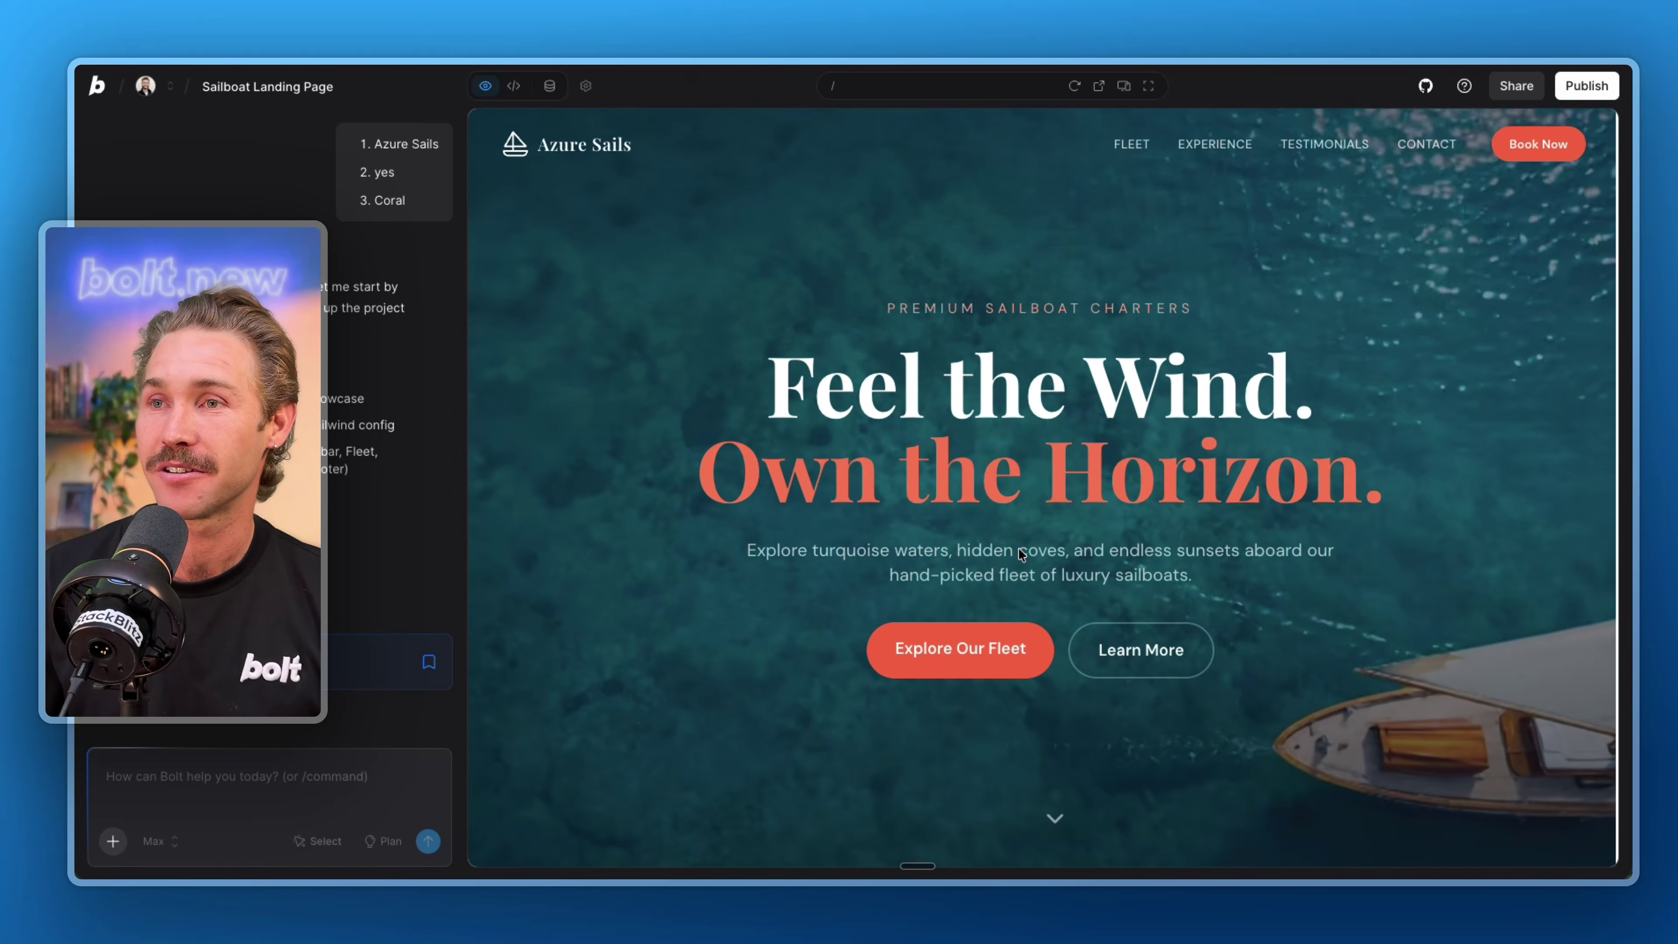
{"action": "scroll", "coordinate": [1019, 550], "scroll_direction": "down", "scroll_amount": 1}
{"action": "scroll", "coordinate": [1017, 550], "scroll_direction": "up", "scroll_amount": 1}
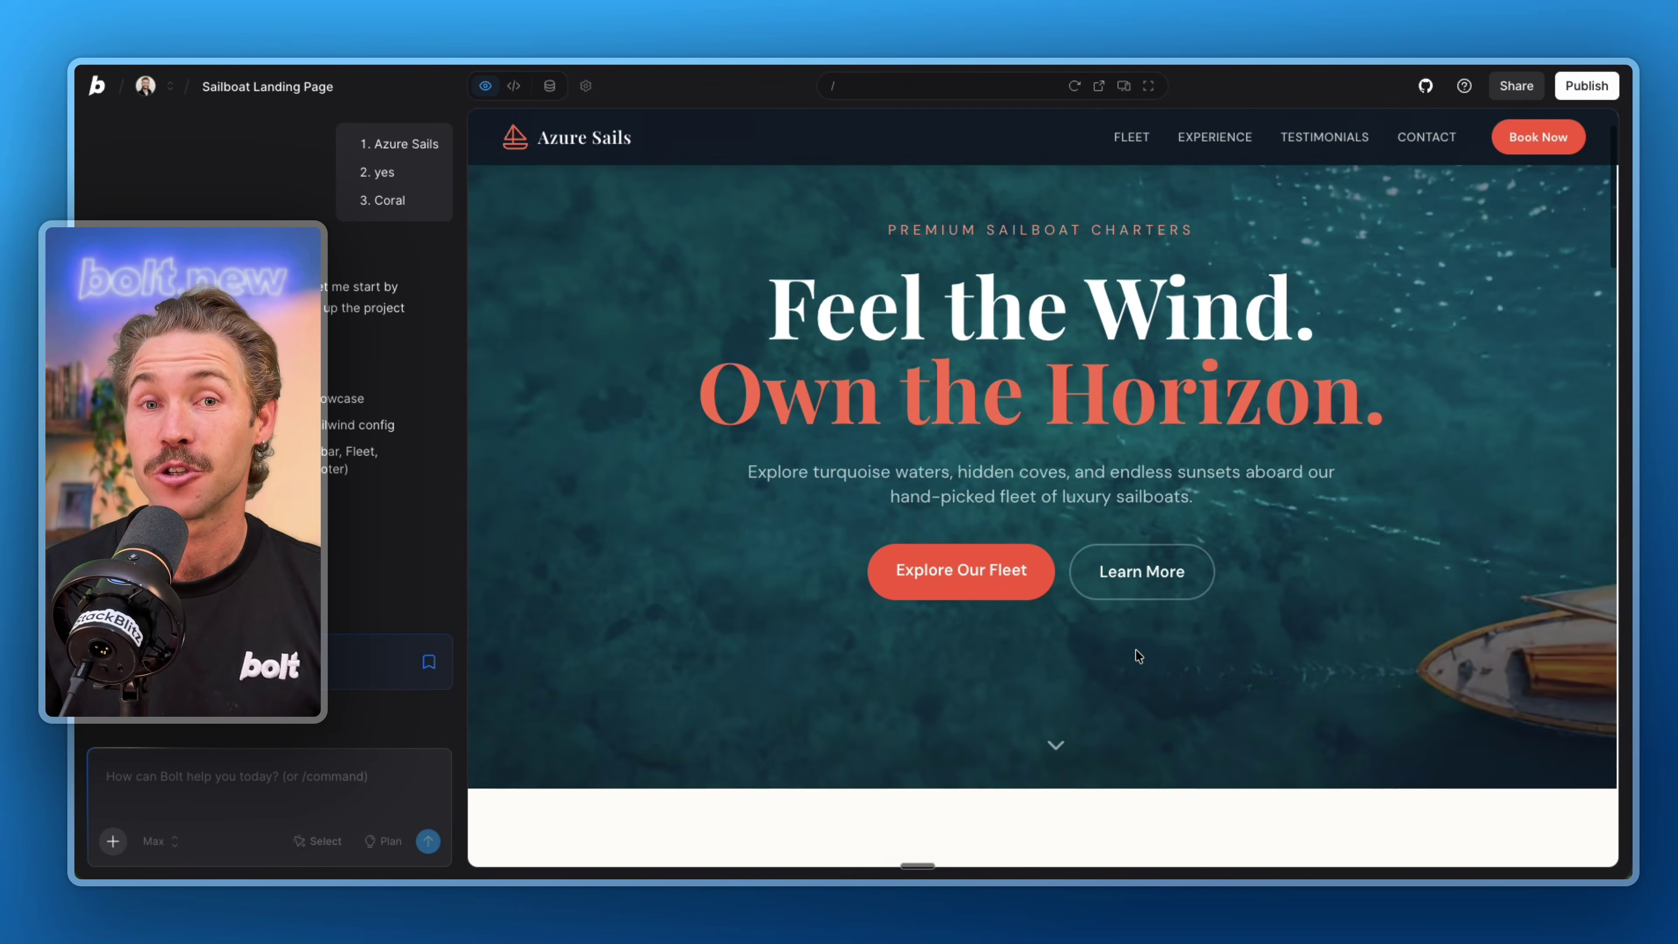
{"action": "left_click_drag", "start_coordinate": [767, 371], "coordinate": [1479, 500]}
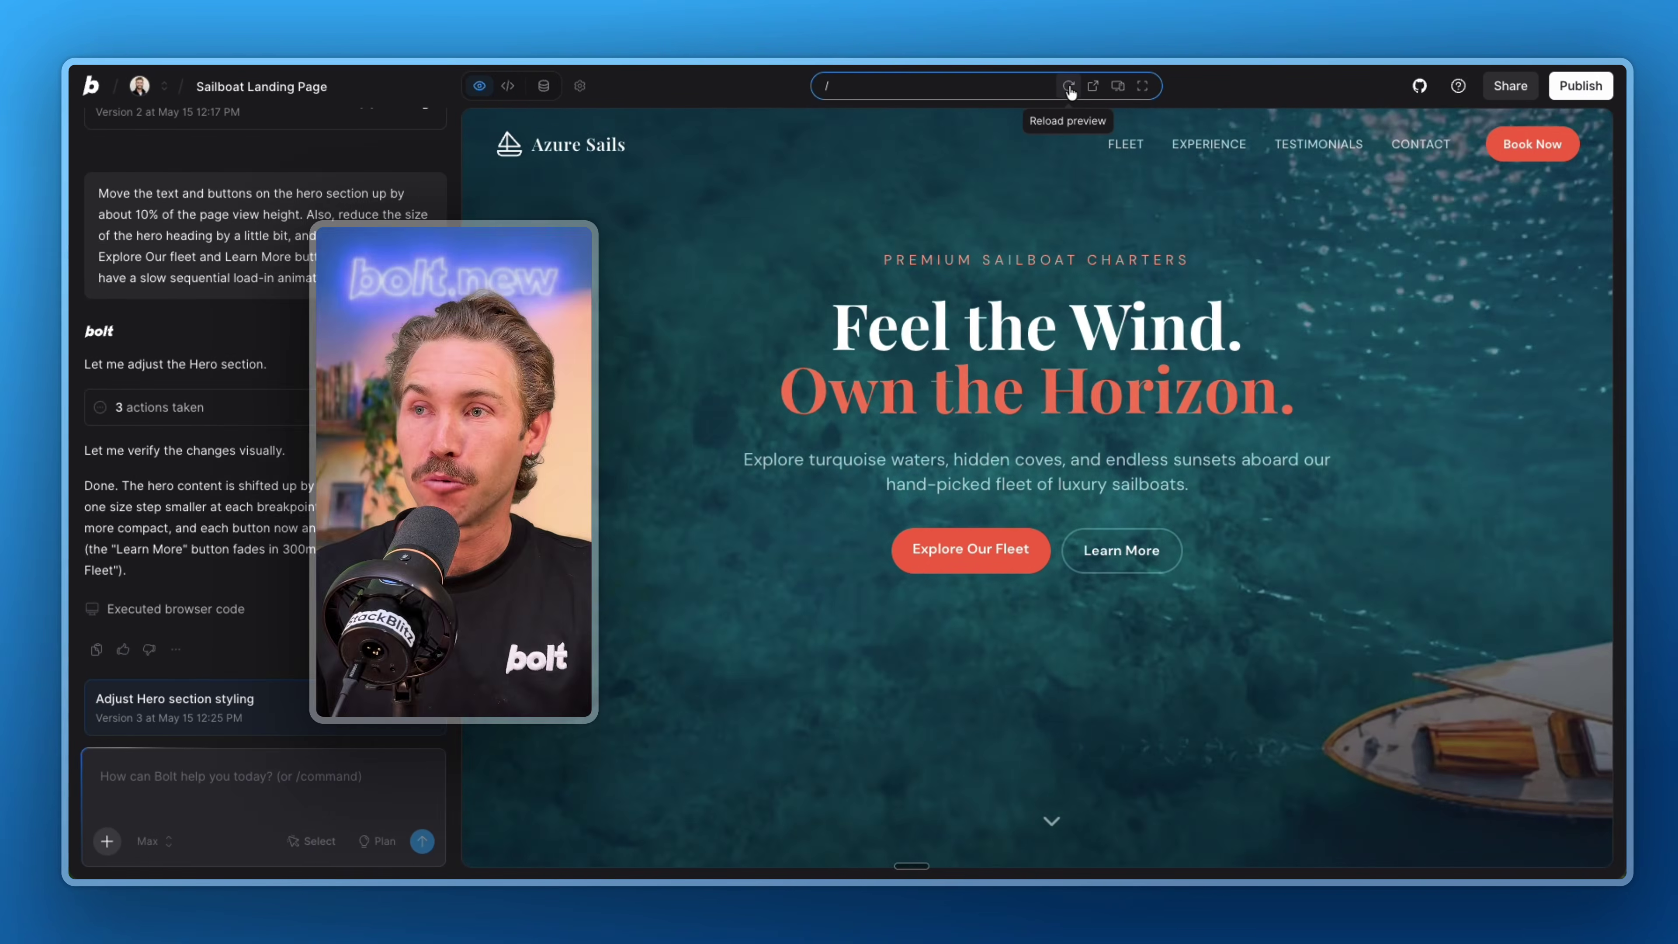
Step: Reload the preview to check the adjusted hero layout and the buttons' load-in animation
{"action": "left_click", "coordinate": [1047, 87]}
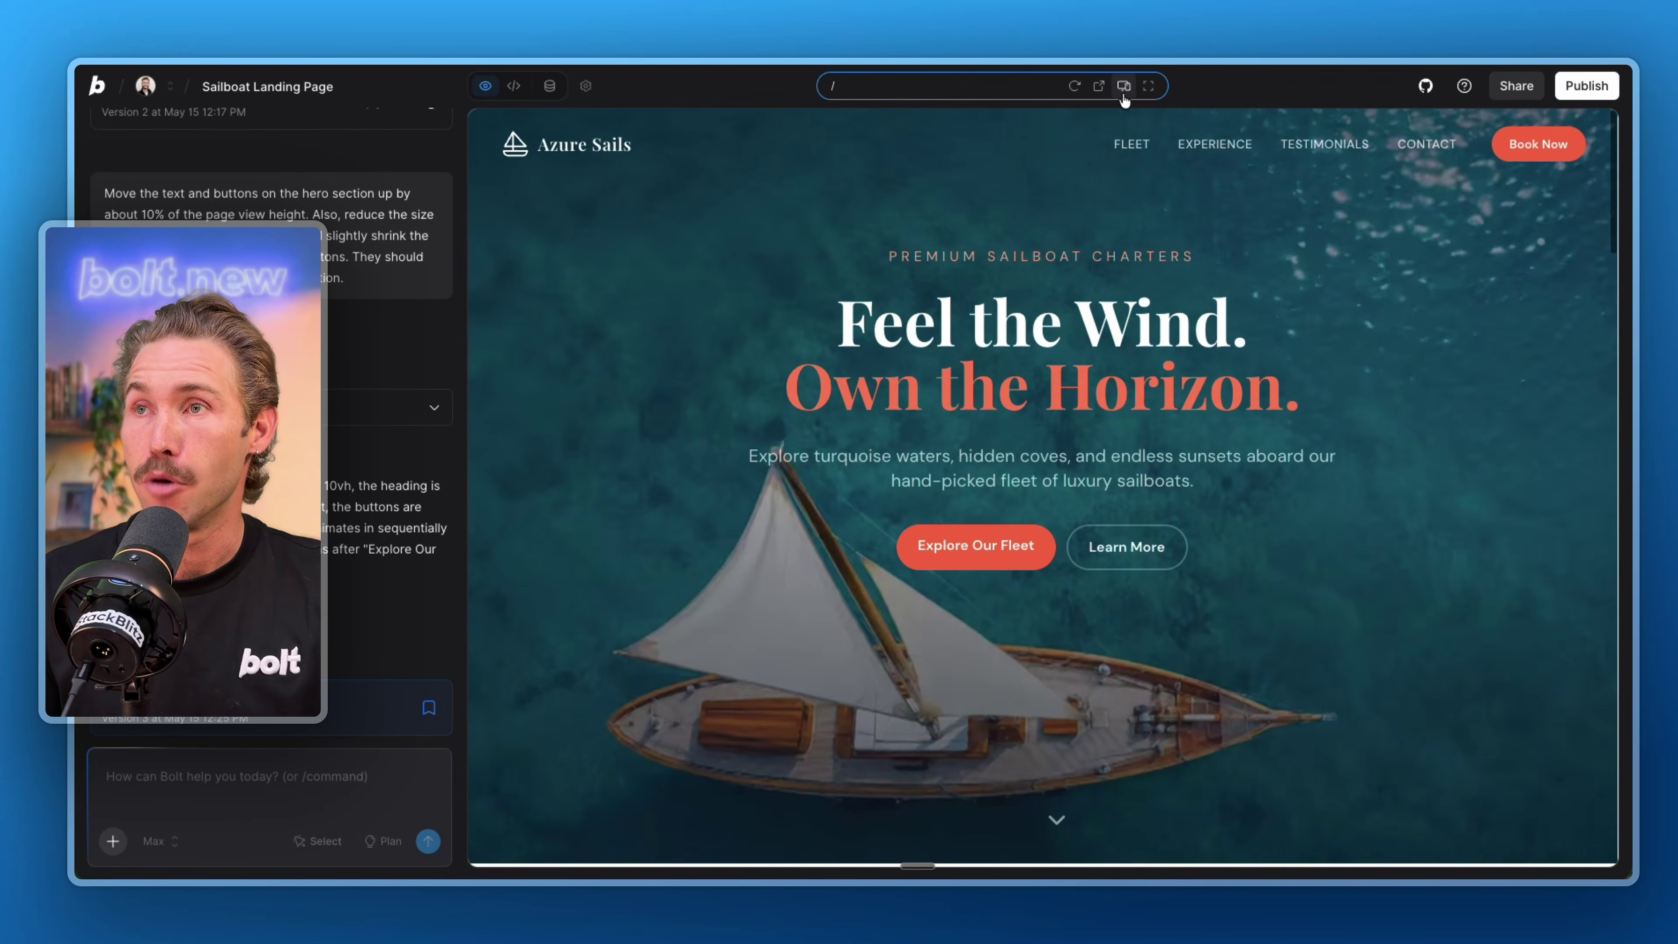
{"action": "left_click", "coordinate": [1123, 87]}
{"action": "left_click", "coordinate": [1075, 87]}
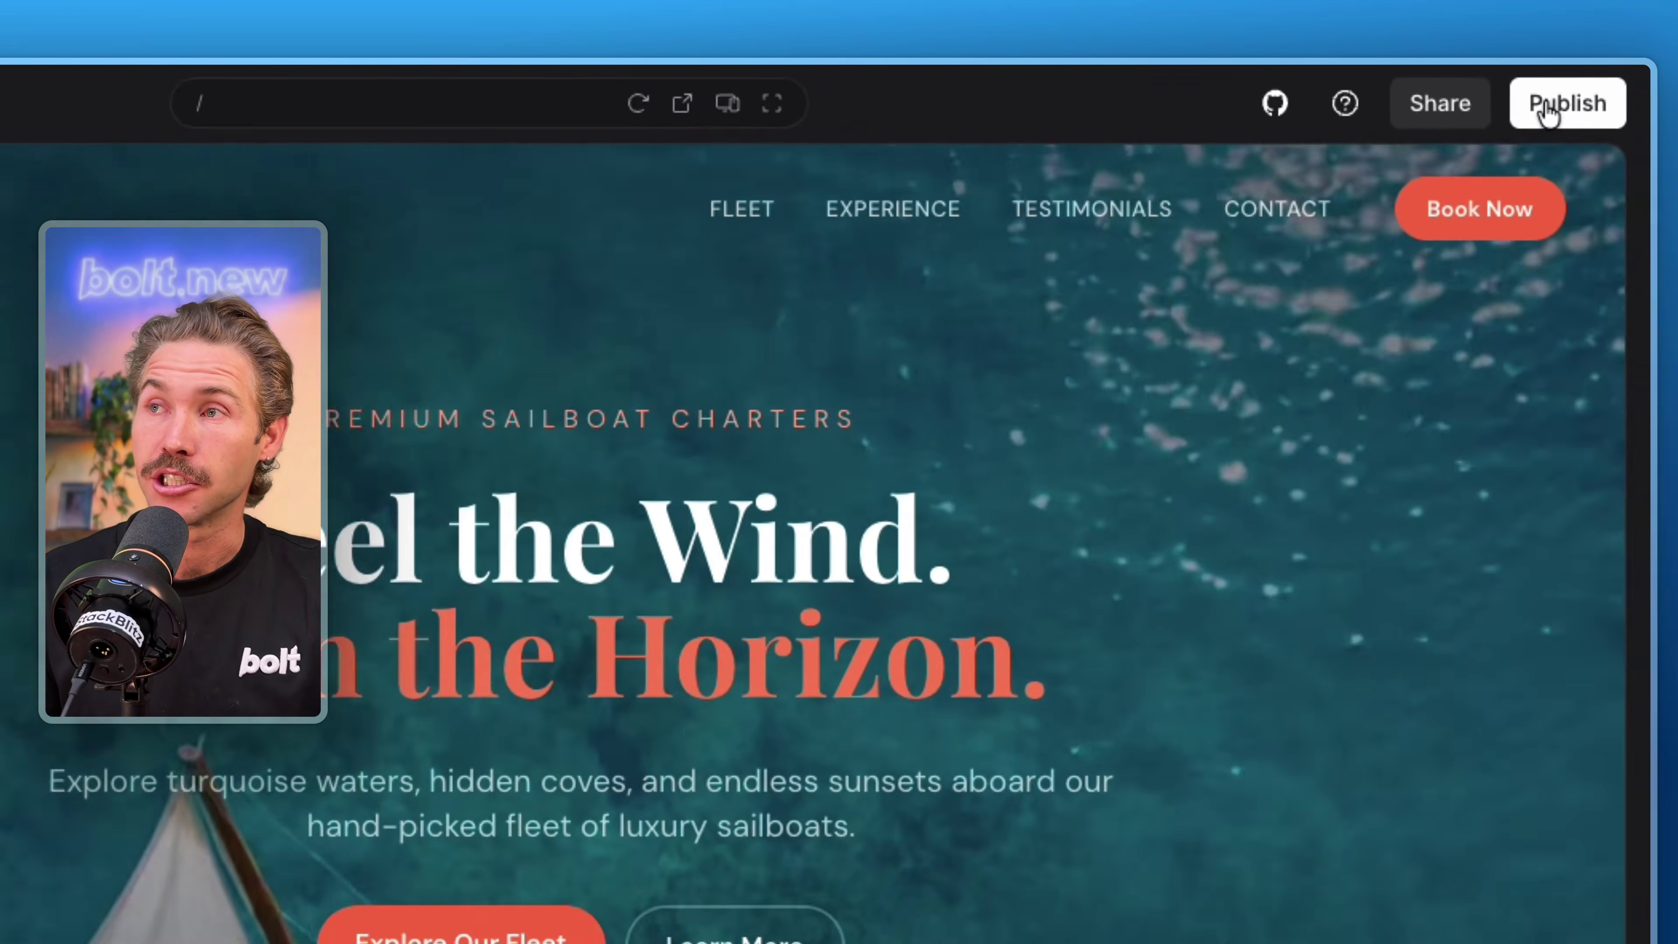
Step: Publish the Sailboat Landing Page project with Public visibility
{"action": "left_click", "coordinate": [1547, 109]}
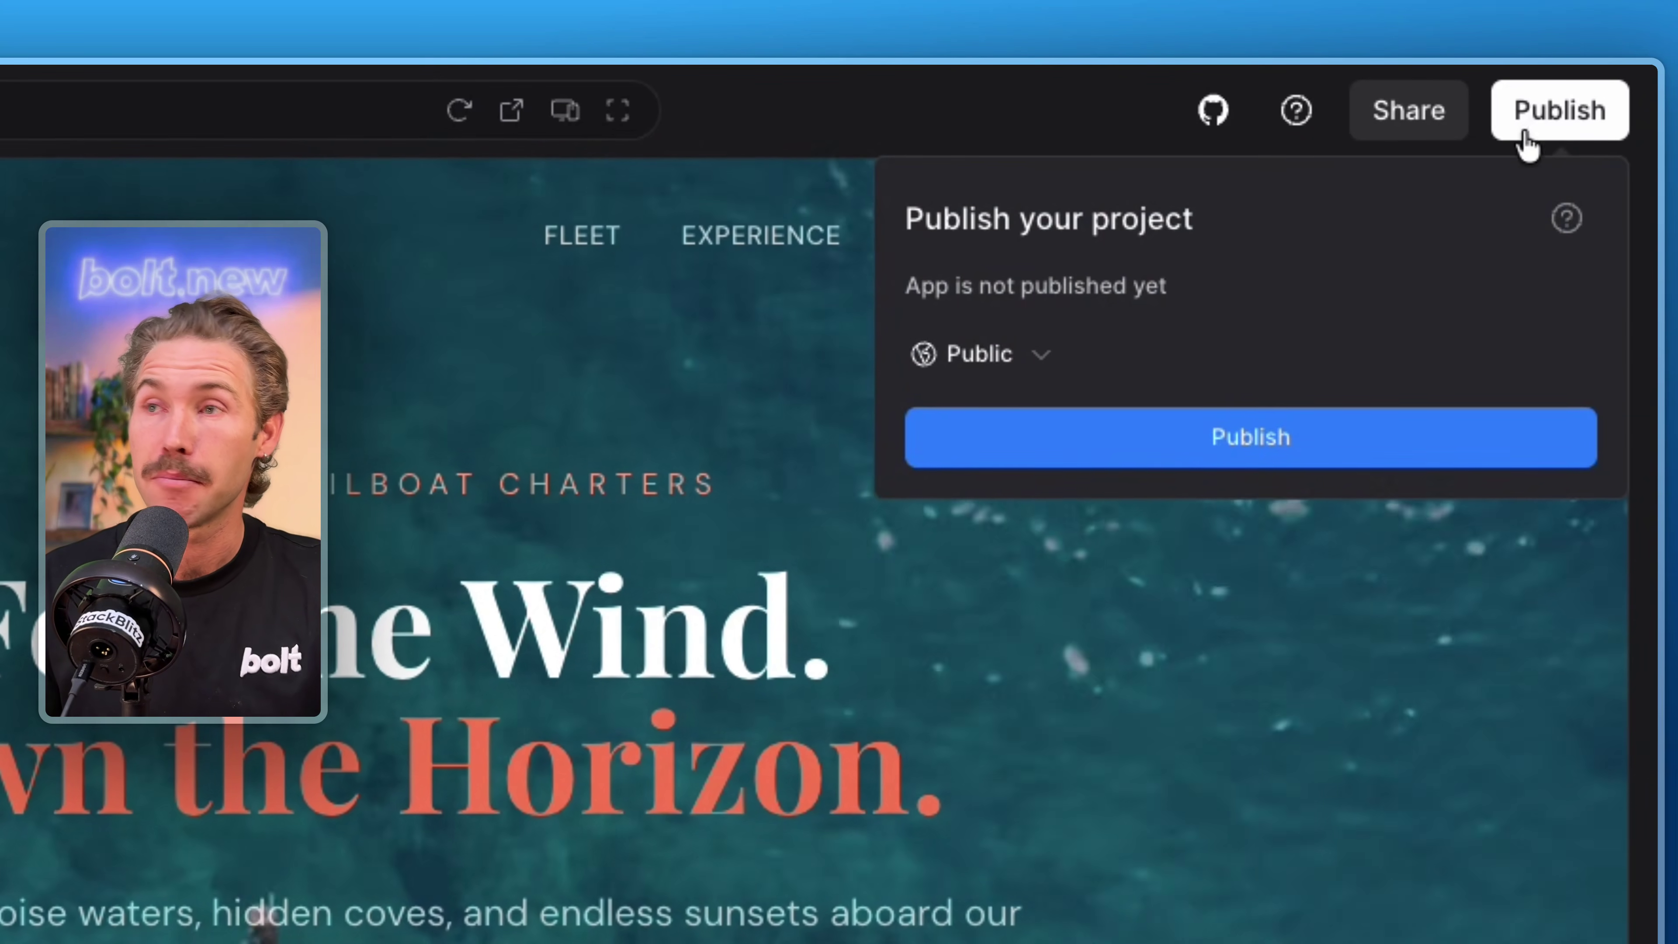
{"action": "left_click", "coordinate": [1317, 459]}
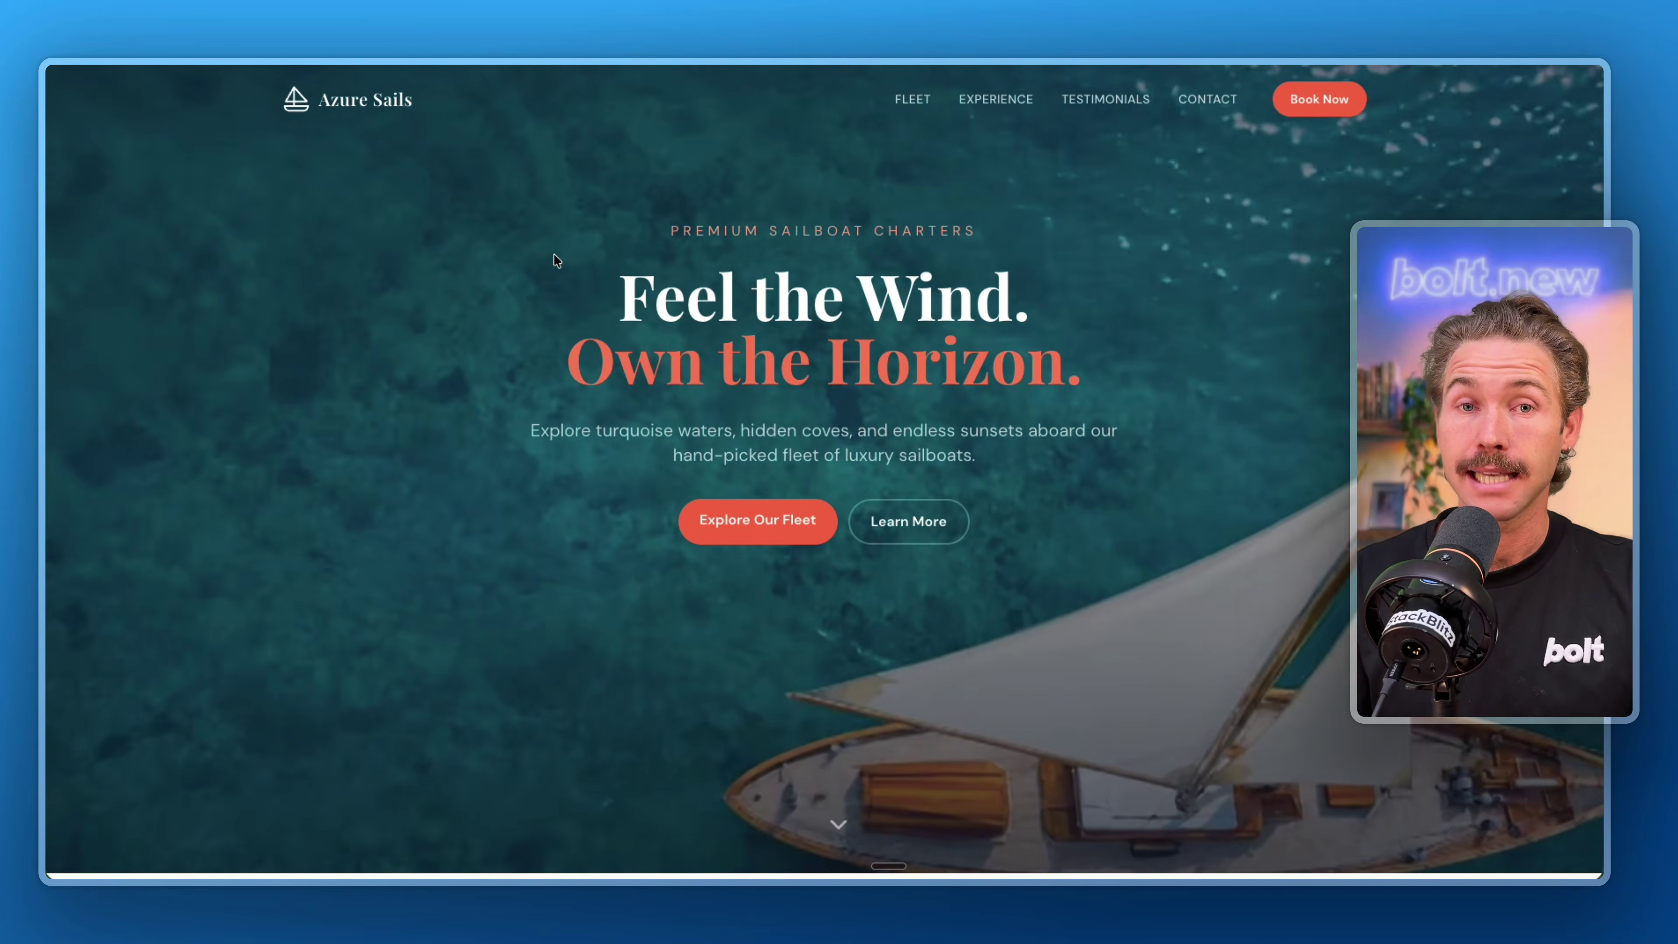
Step: On the published site, record the network requests of a page reload and check the transfer size of Salining_video_wacixa.mp4
{"action": "right_click", "coordinate": [375, 268]}
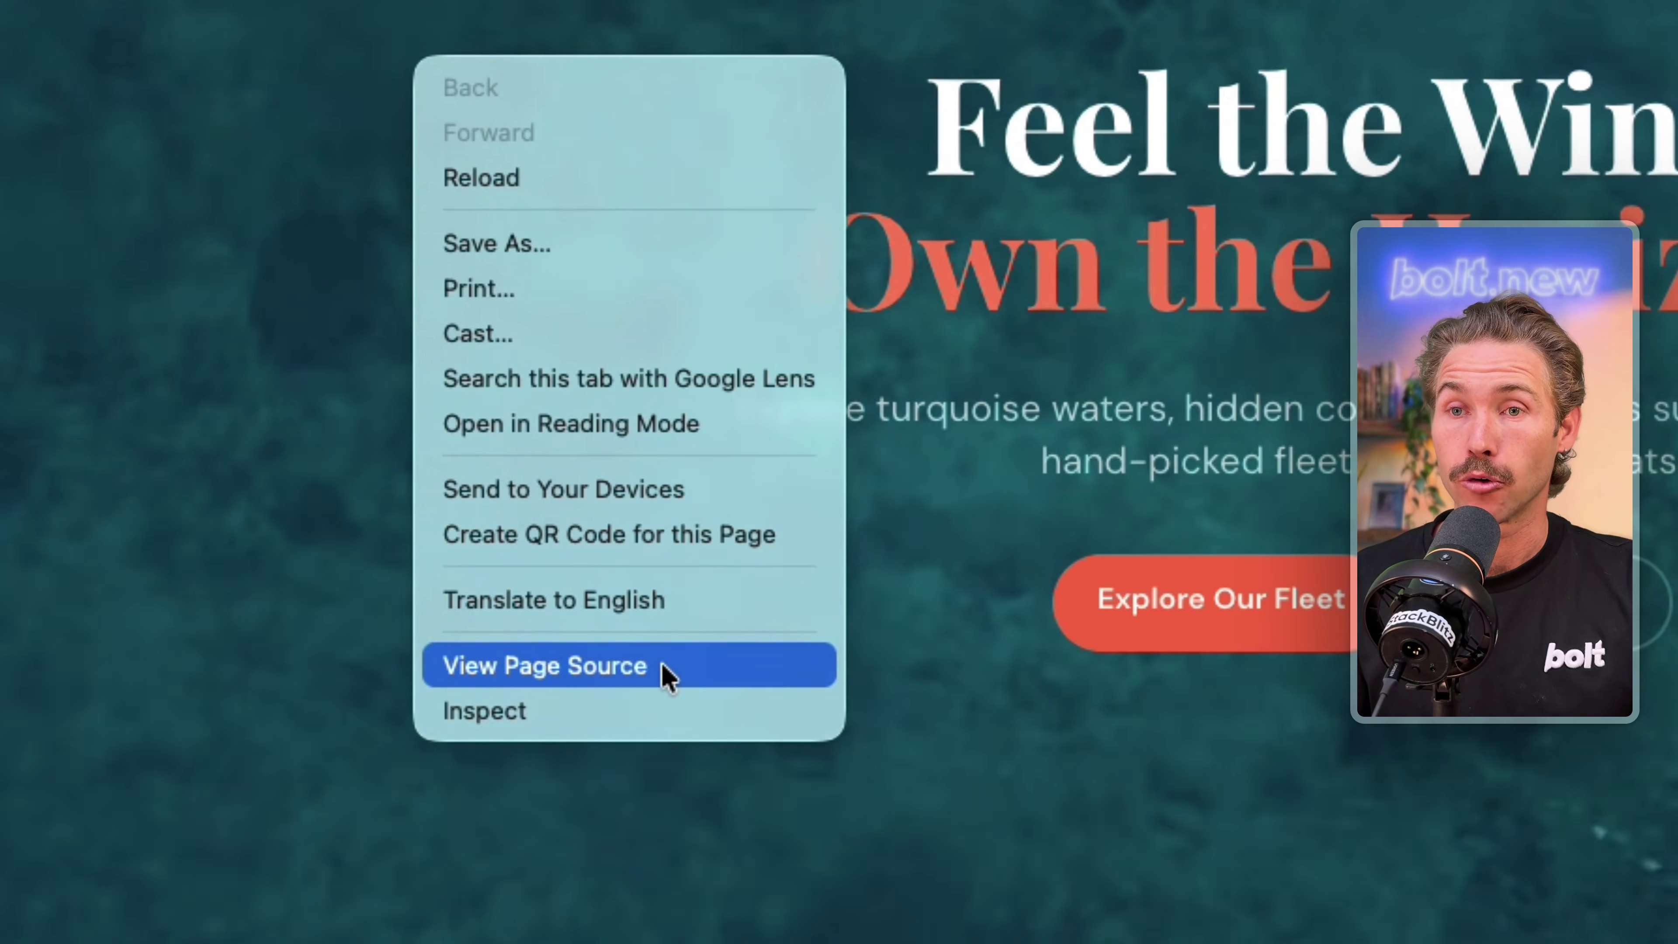
{"action": "left_click", "coordinate": [580, 715]}
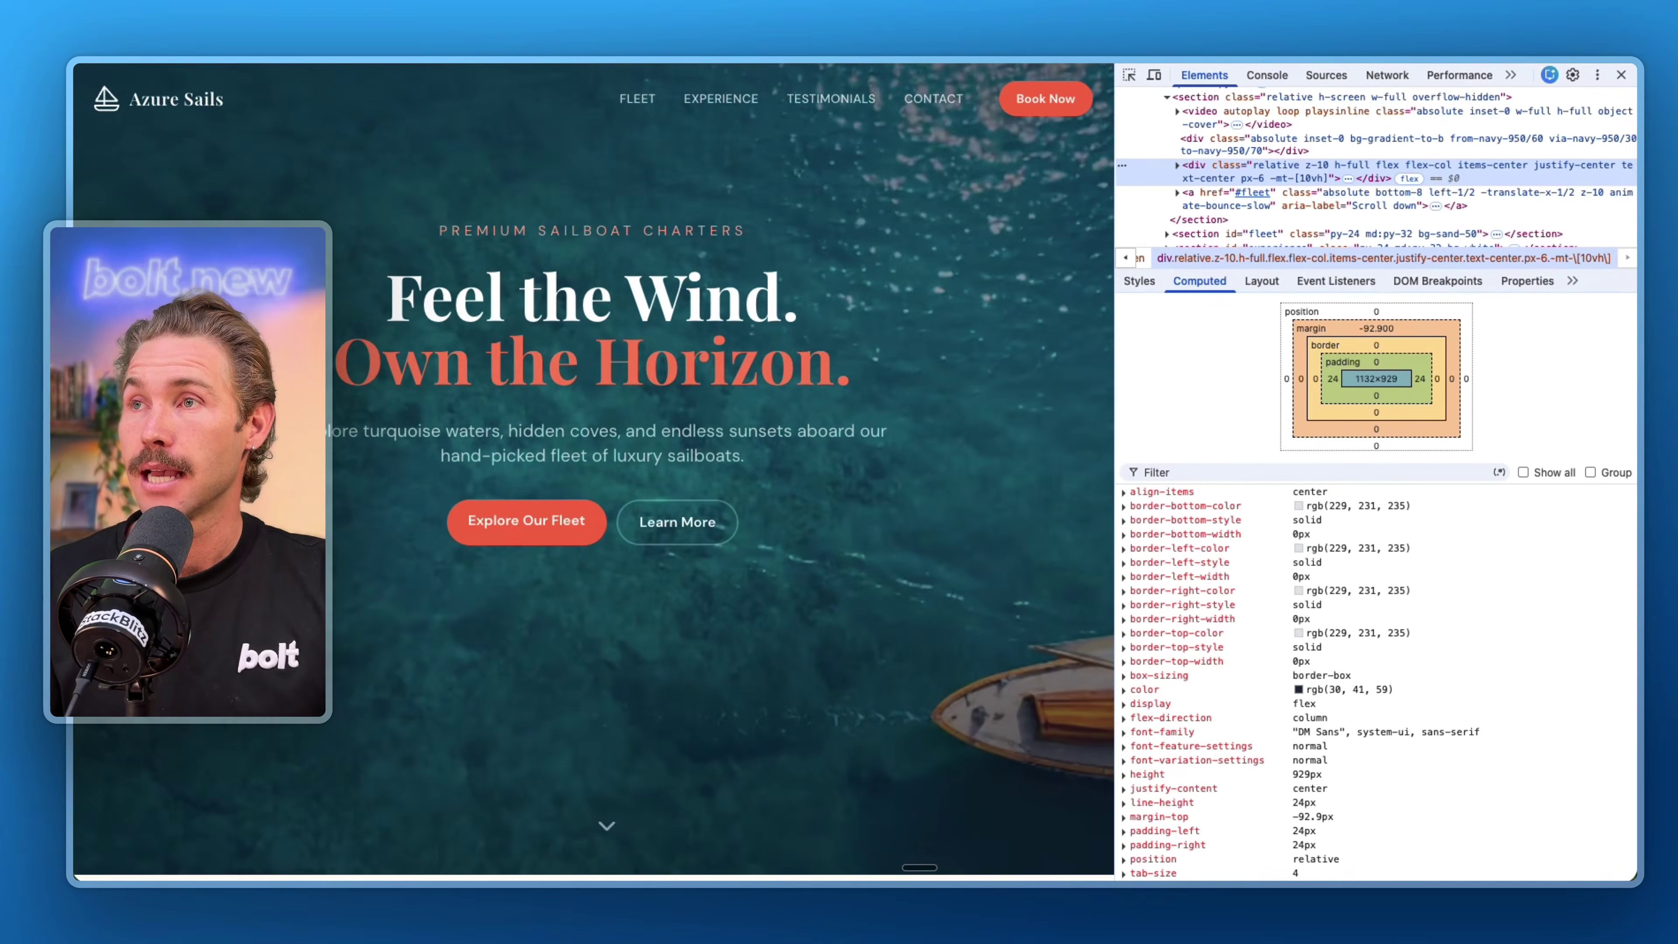
{"action": "left_click", "coordinate": [1388, 75]}
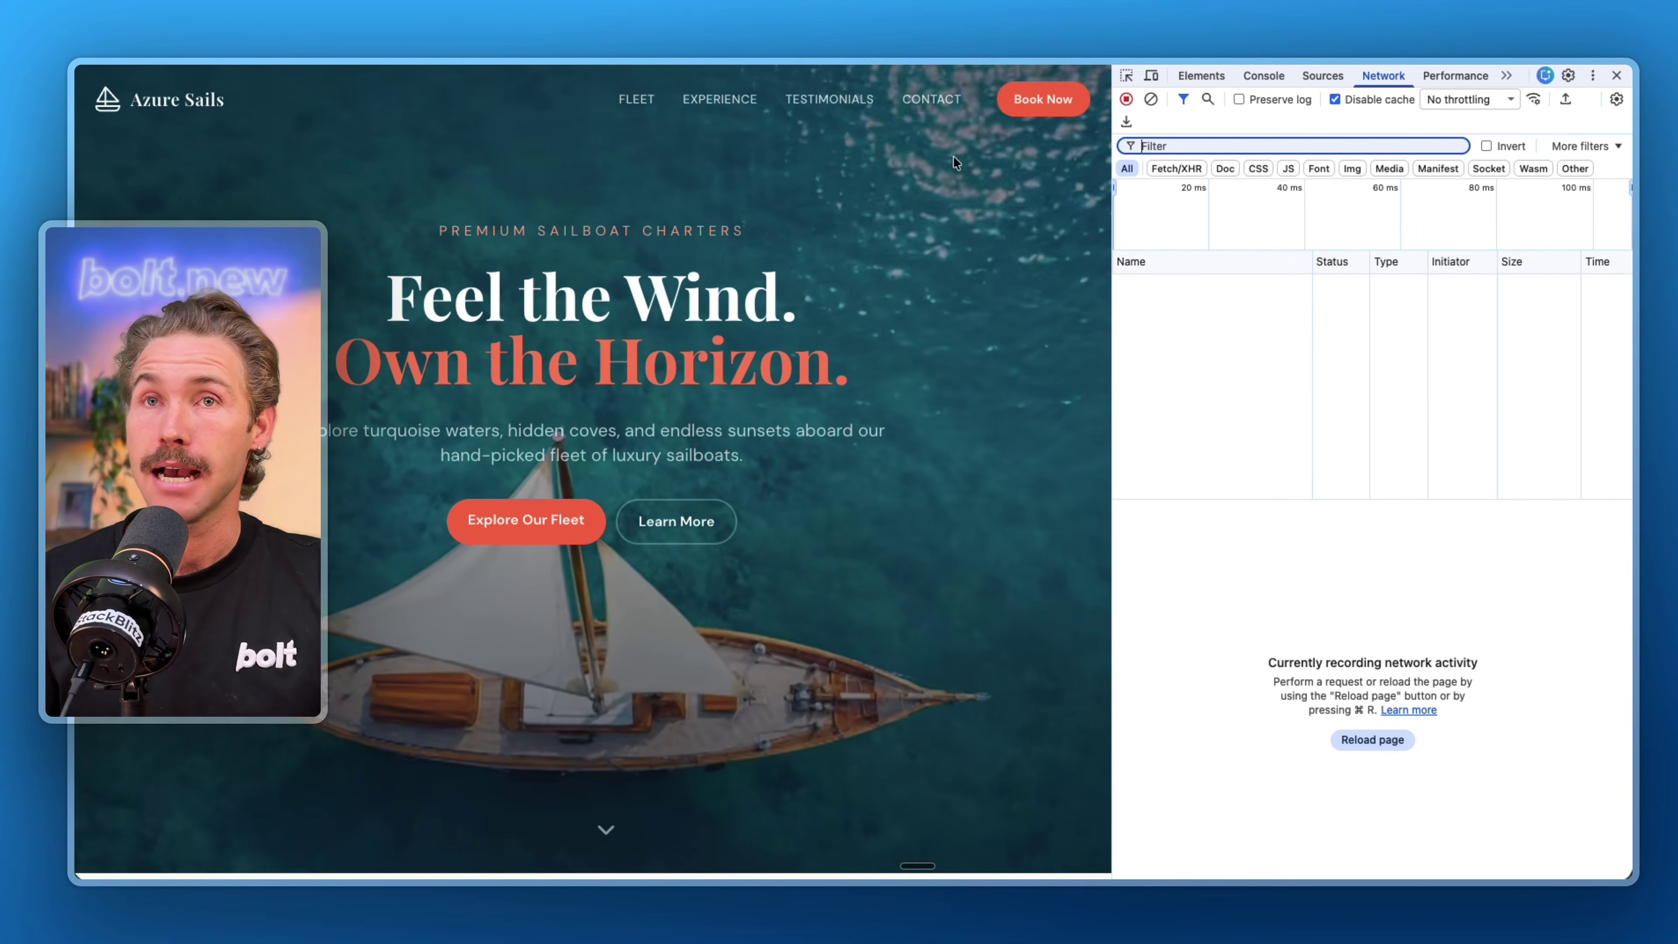
{"action": "key", "text": "super+r"}
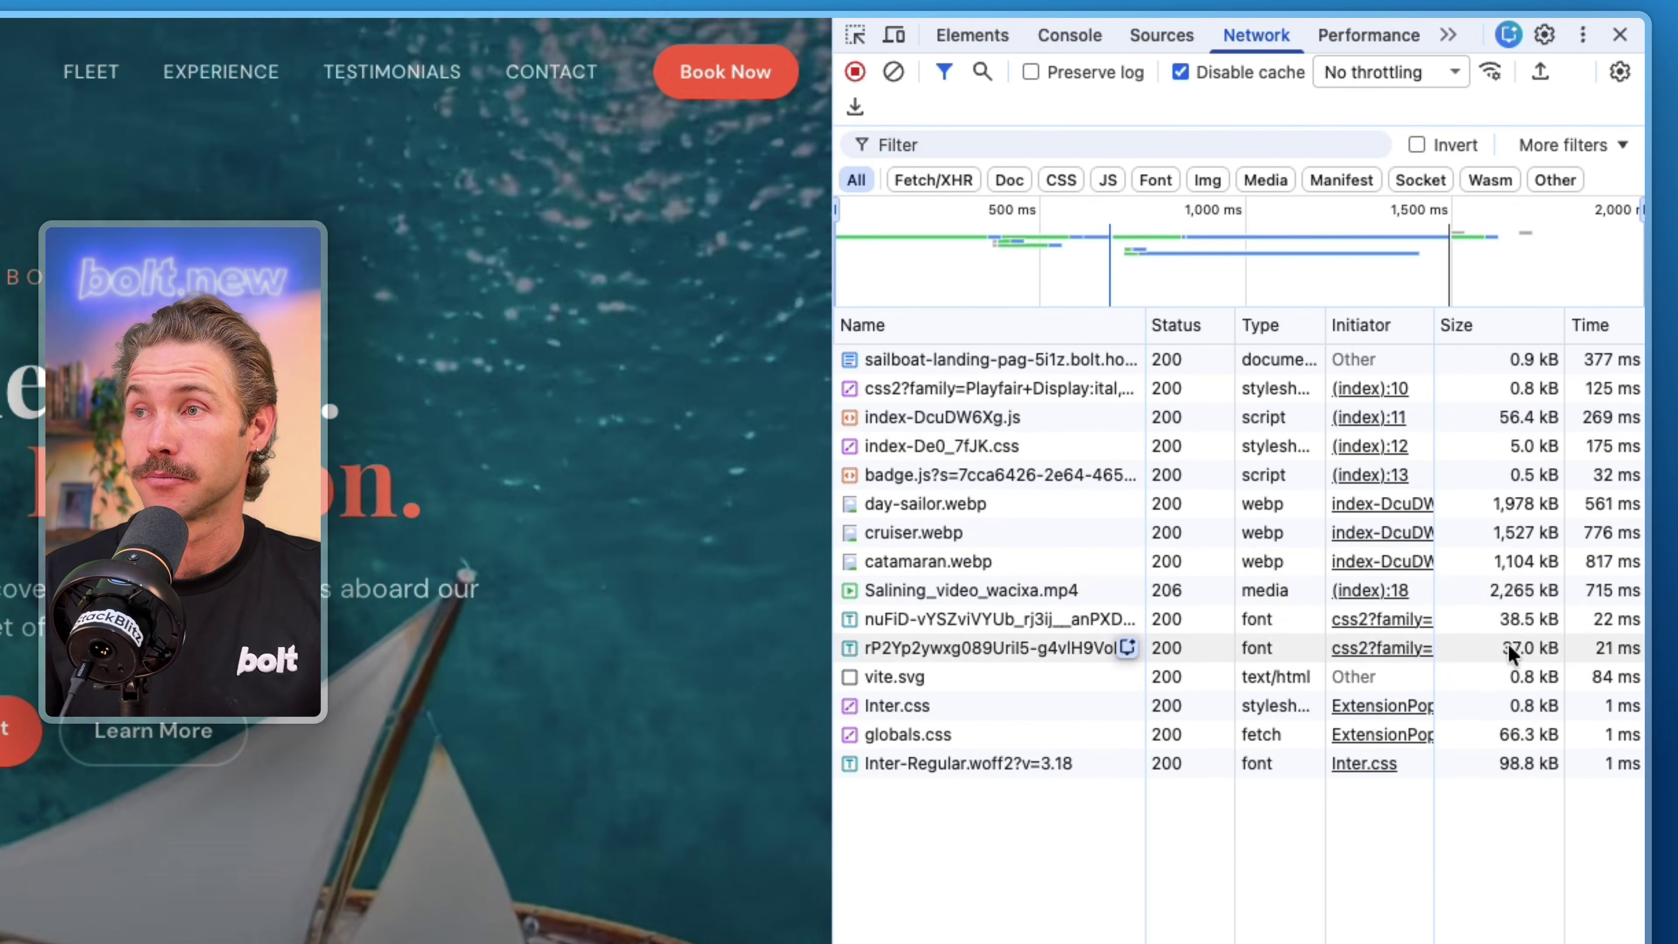
{"action": "left_click", "coordinate": [1484, 598]}
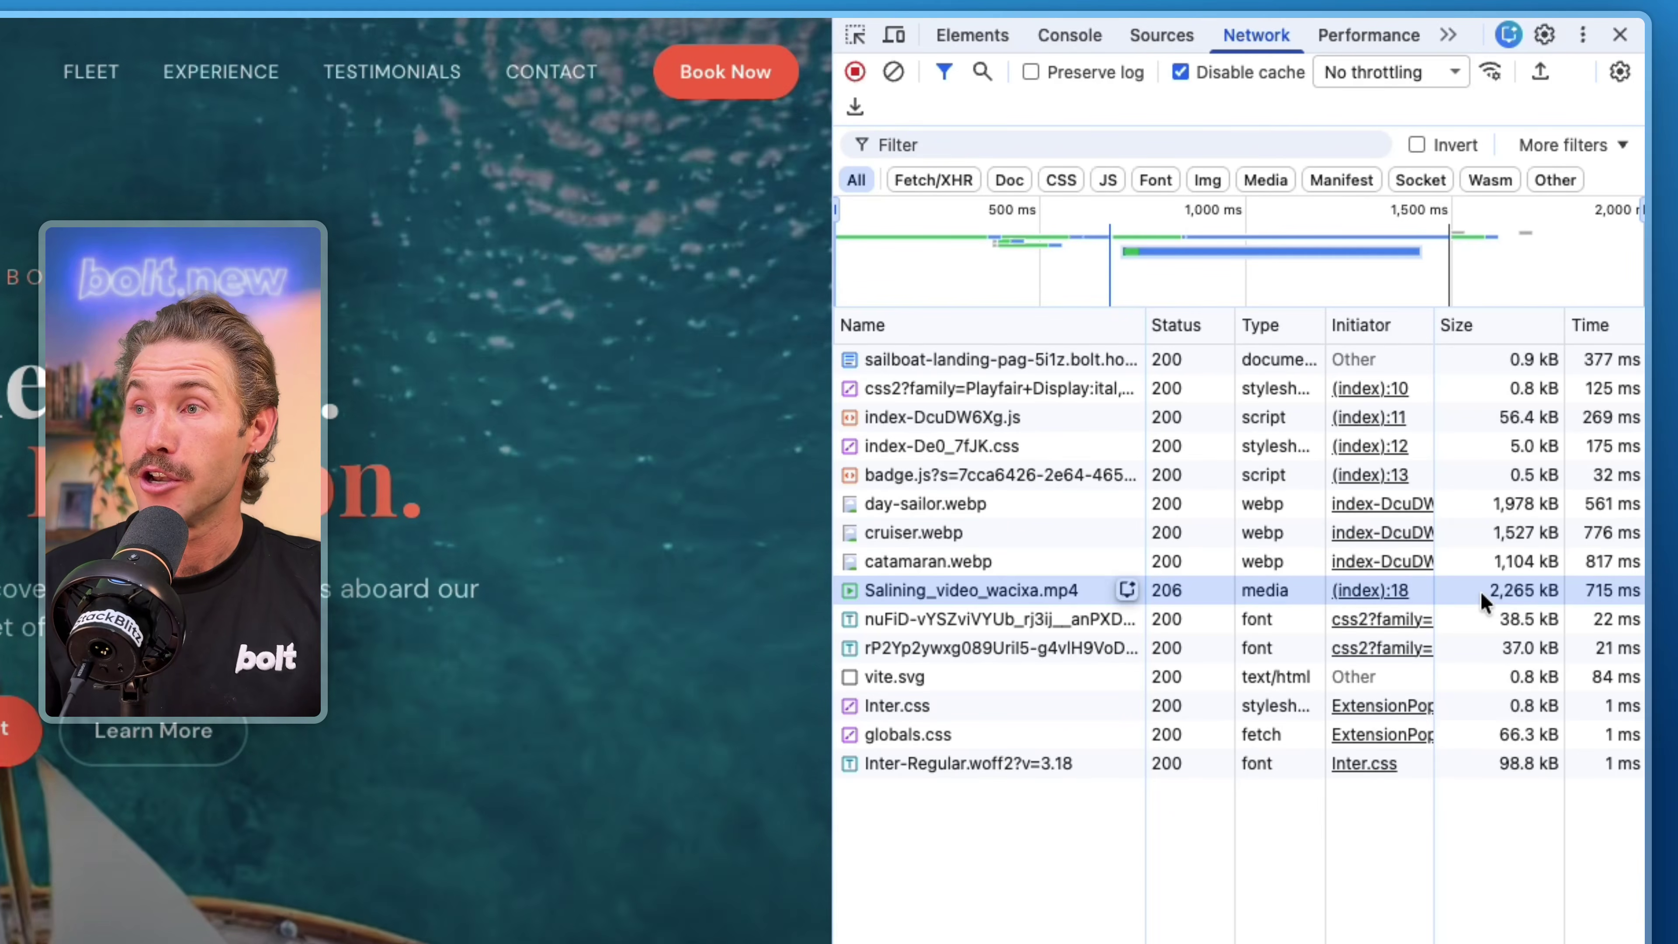
{"action": "left_click_drag", "start_coordinate": [1481, 592], "coordinate": [1529, 593]}
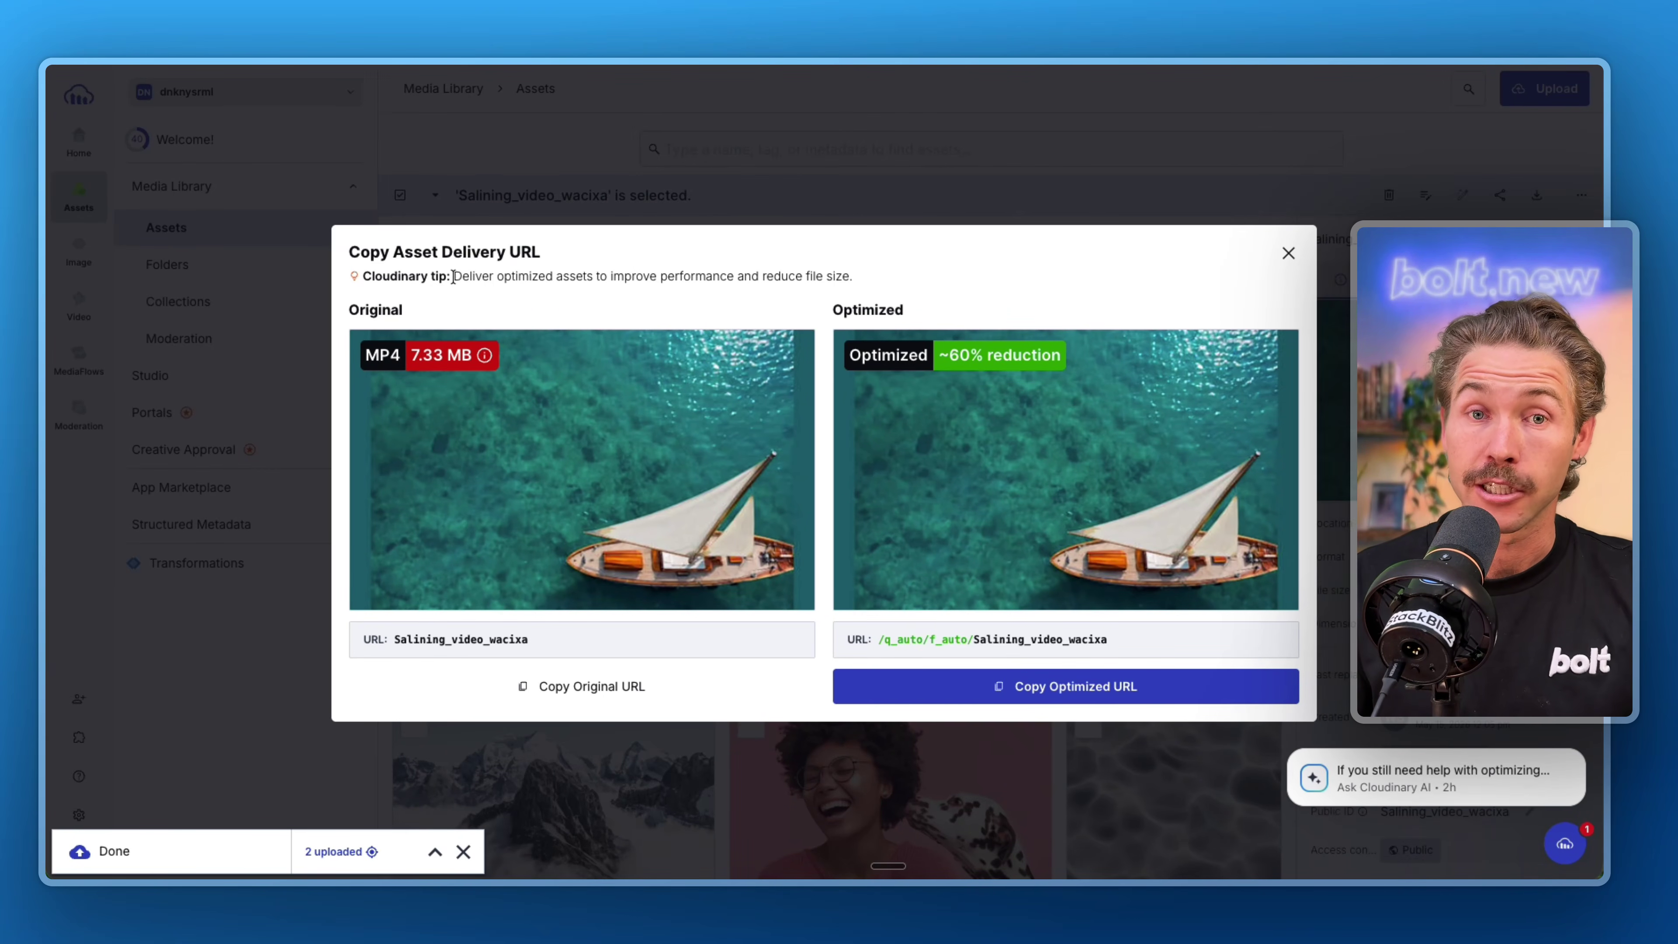
Step: Review the tip on delivering optimized assets and copy the optimized delivery URL of Salining_video_wacixa
{"action": "left_click_drag", "start_coordinate": [455, 276], "coordinate": [820, 277]}
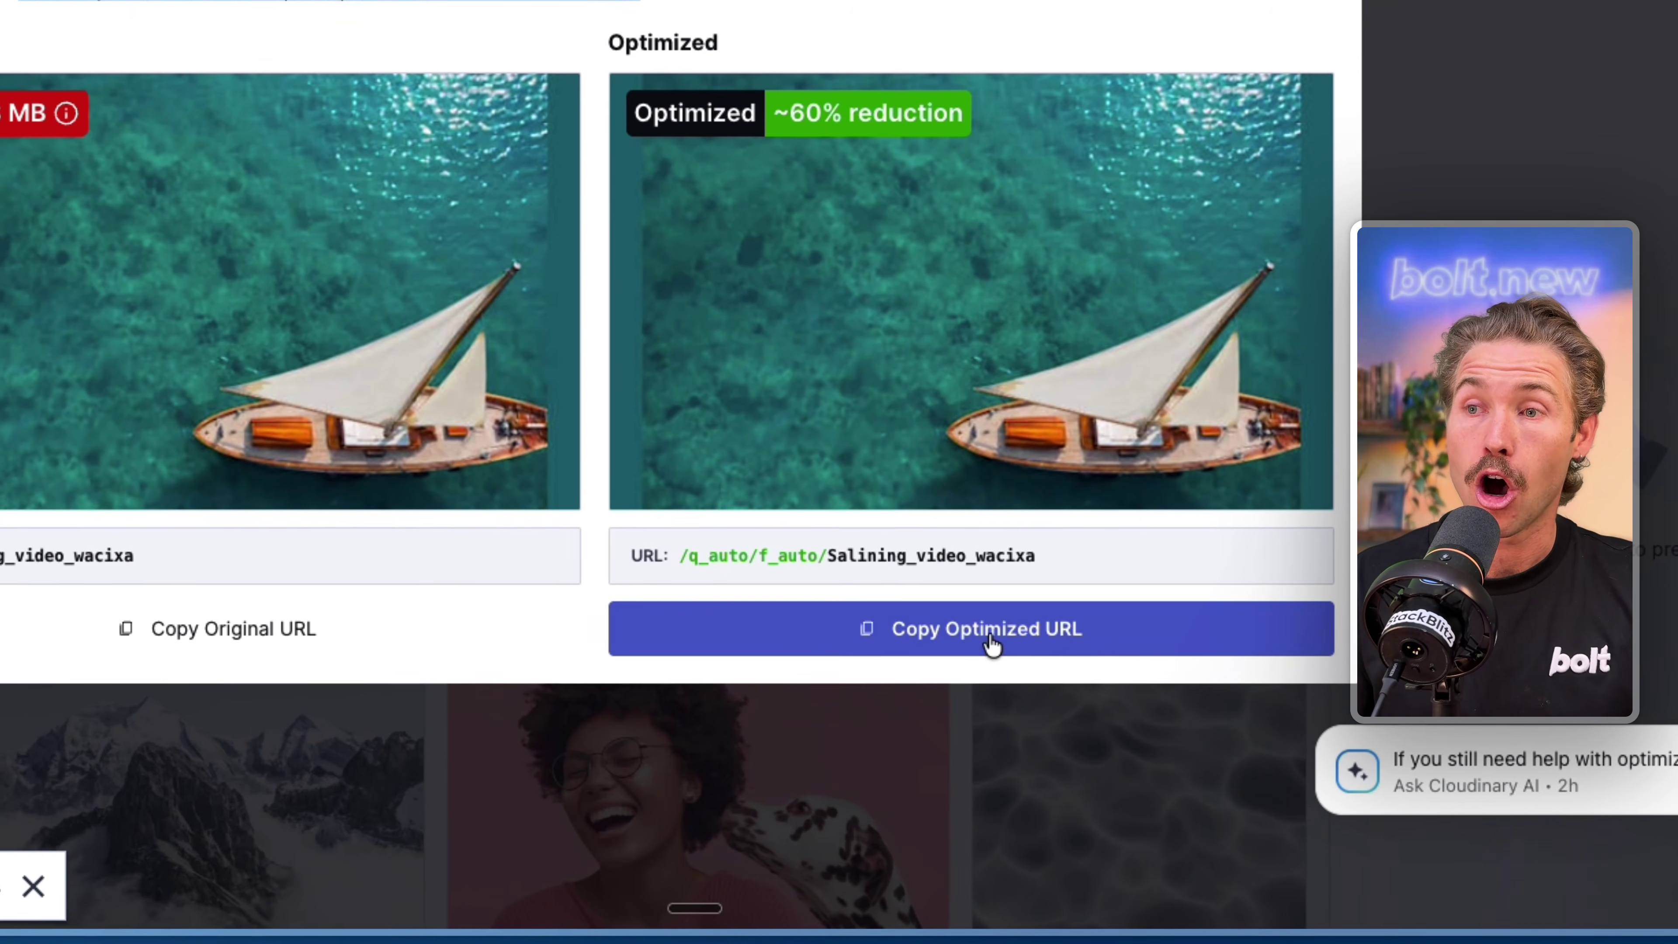
{"action": "left_click", "coordinate": [1097, 686]}
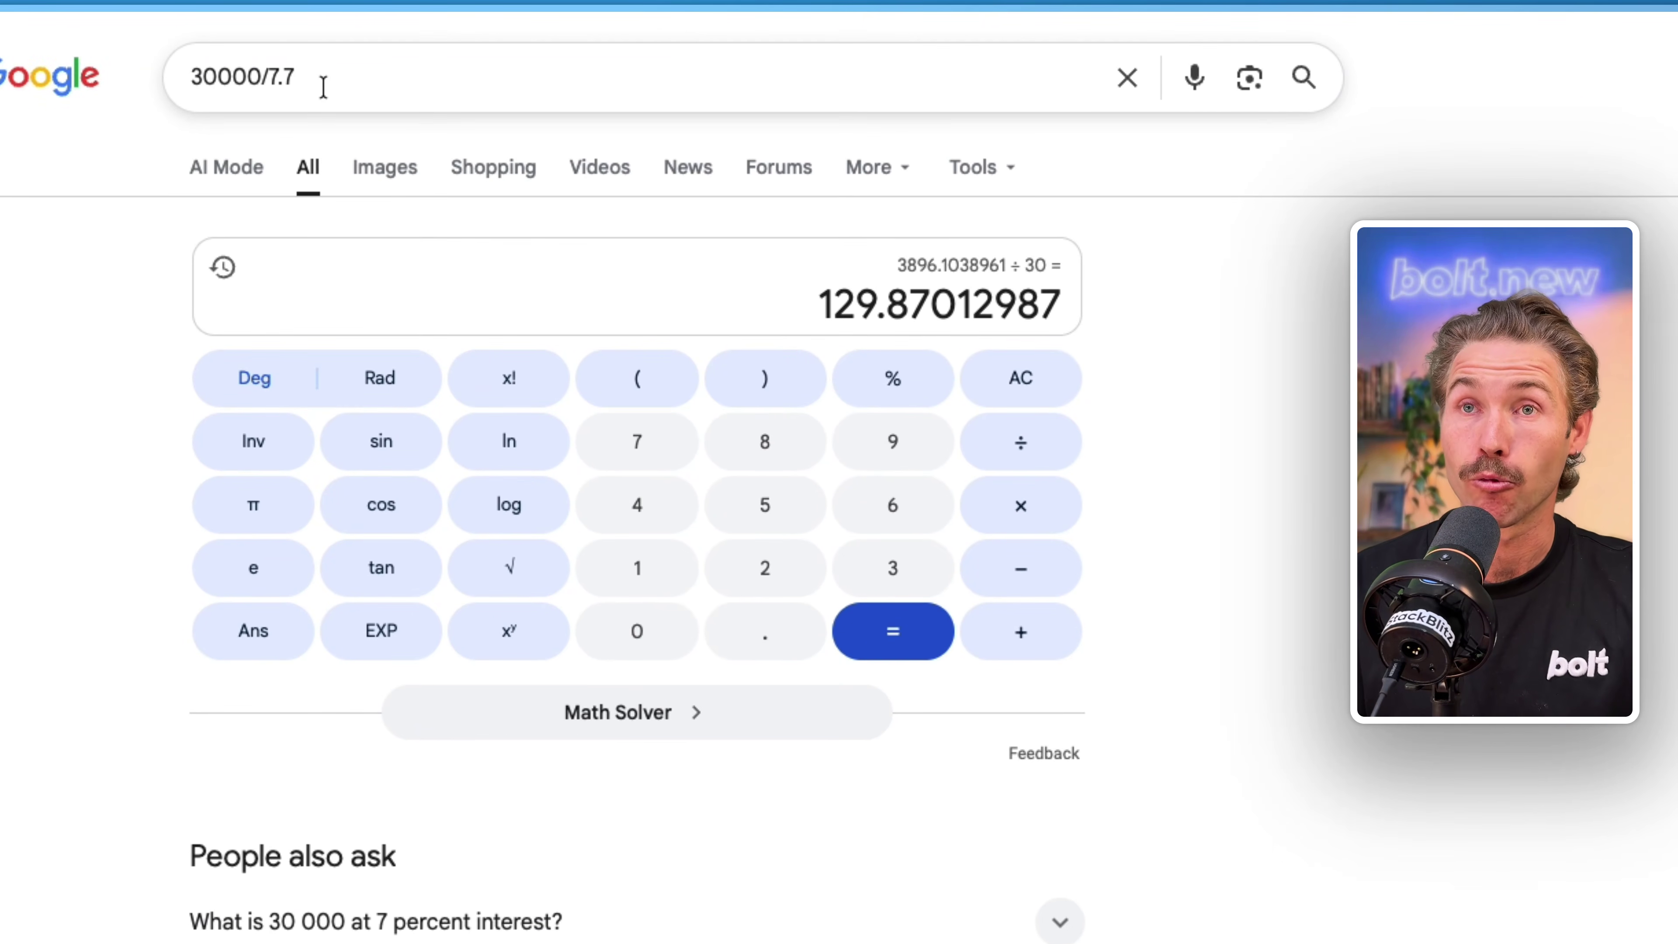
Step: Switch to the Google calculator results and examine the 30000/7.7 and 25000/2.2 calculations, each divided by 30
{"action": "left_click_drag", "start_coordinate": [271, 83], "coordinate": [291, 83]}
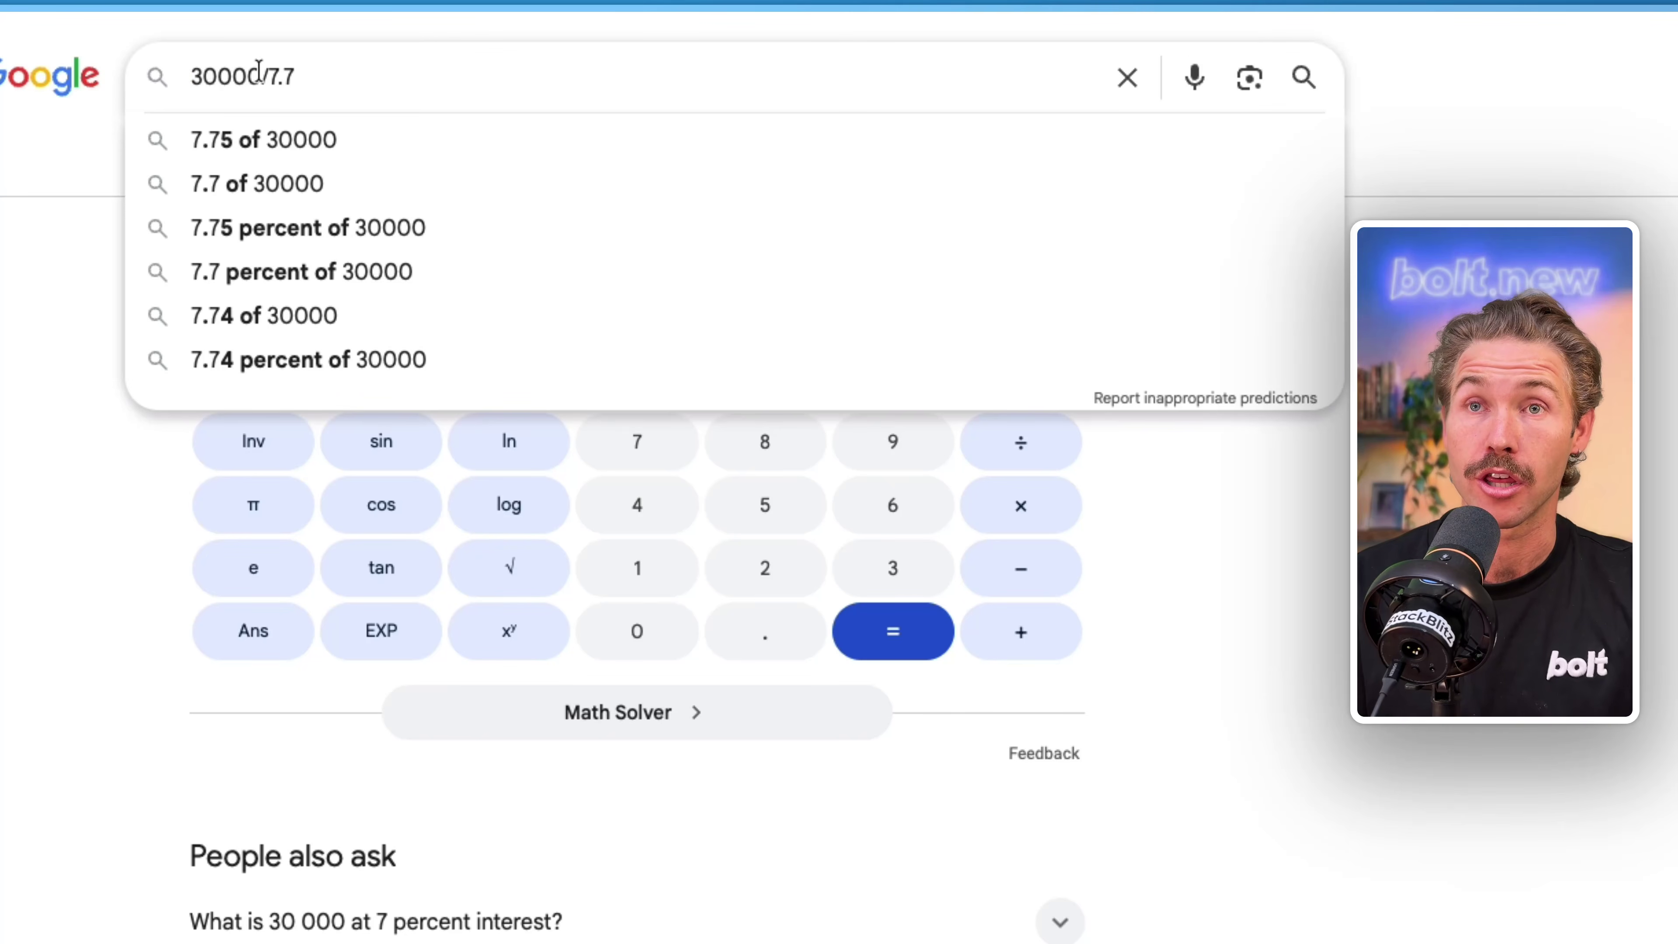
{"action": "left_click", "coordinate": [57, 279]}
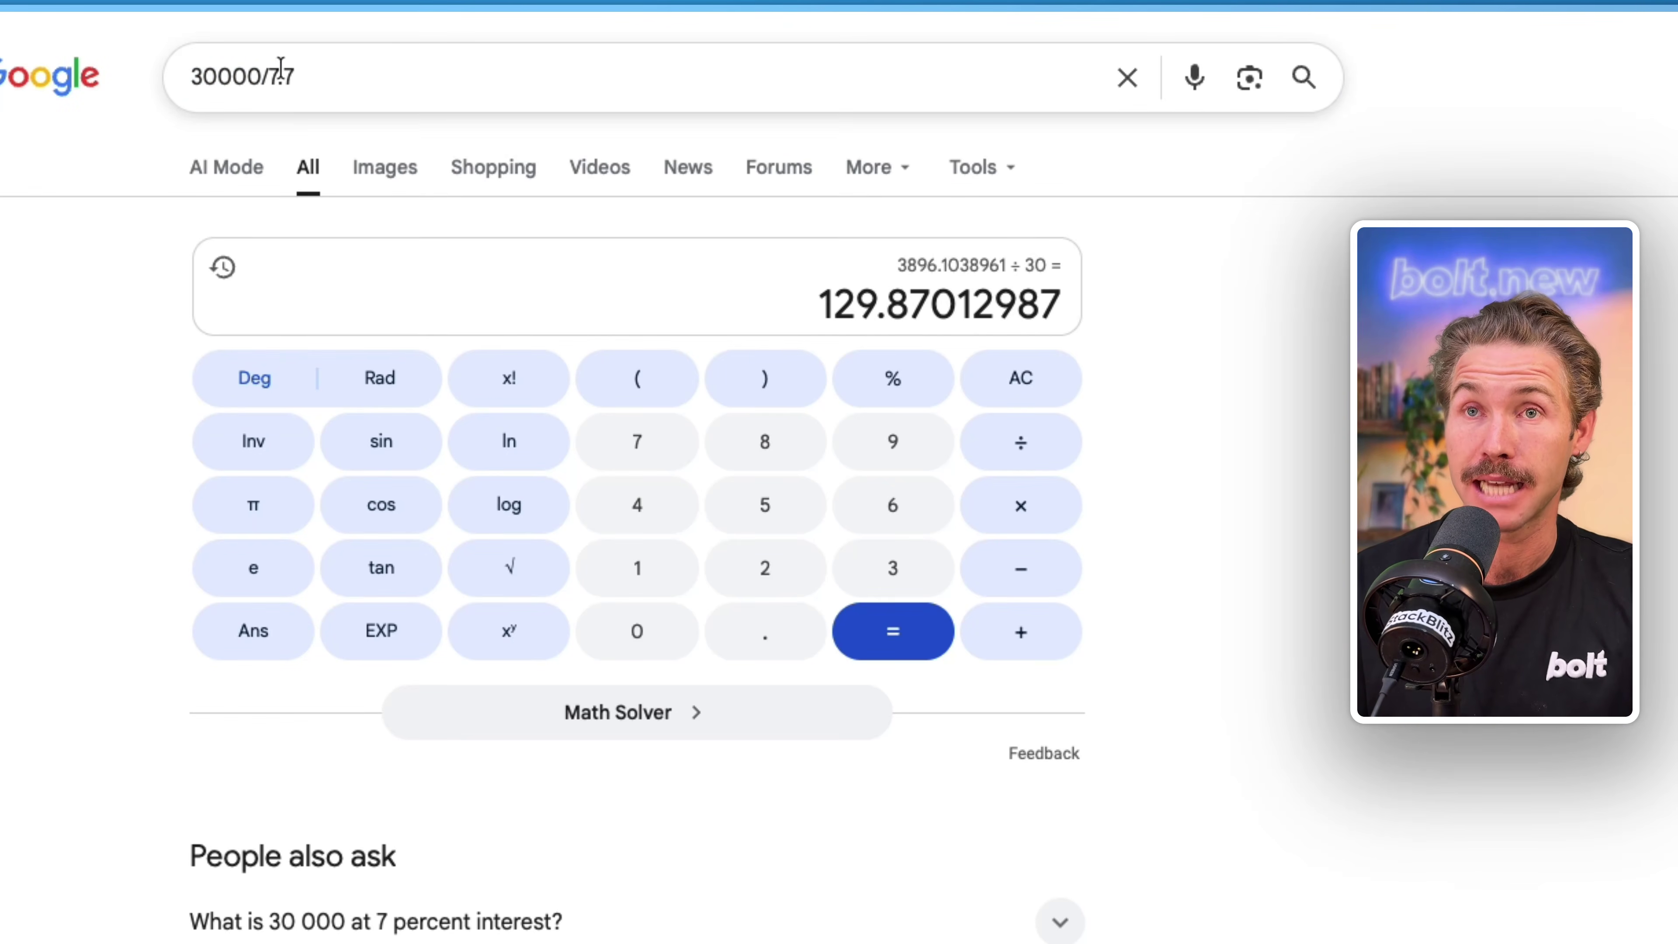
{"action": "scroll", "coordinate": [1132, 399], "scroll_direction": "down", "scroll_amount": 1}
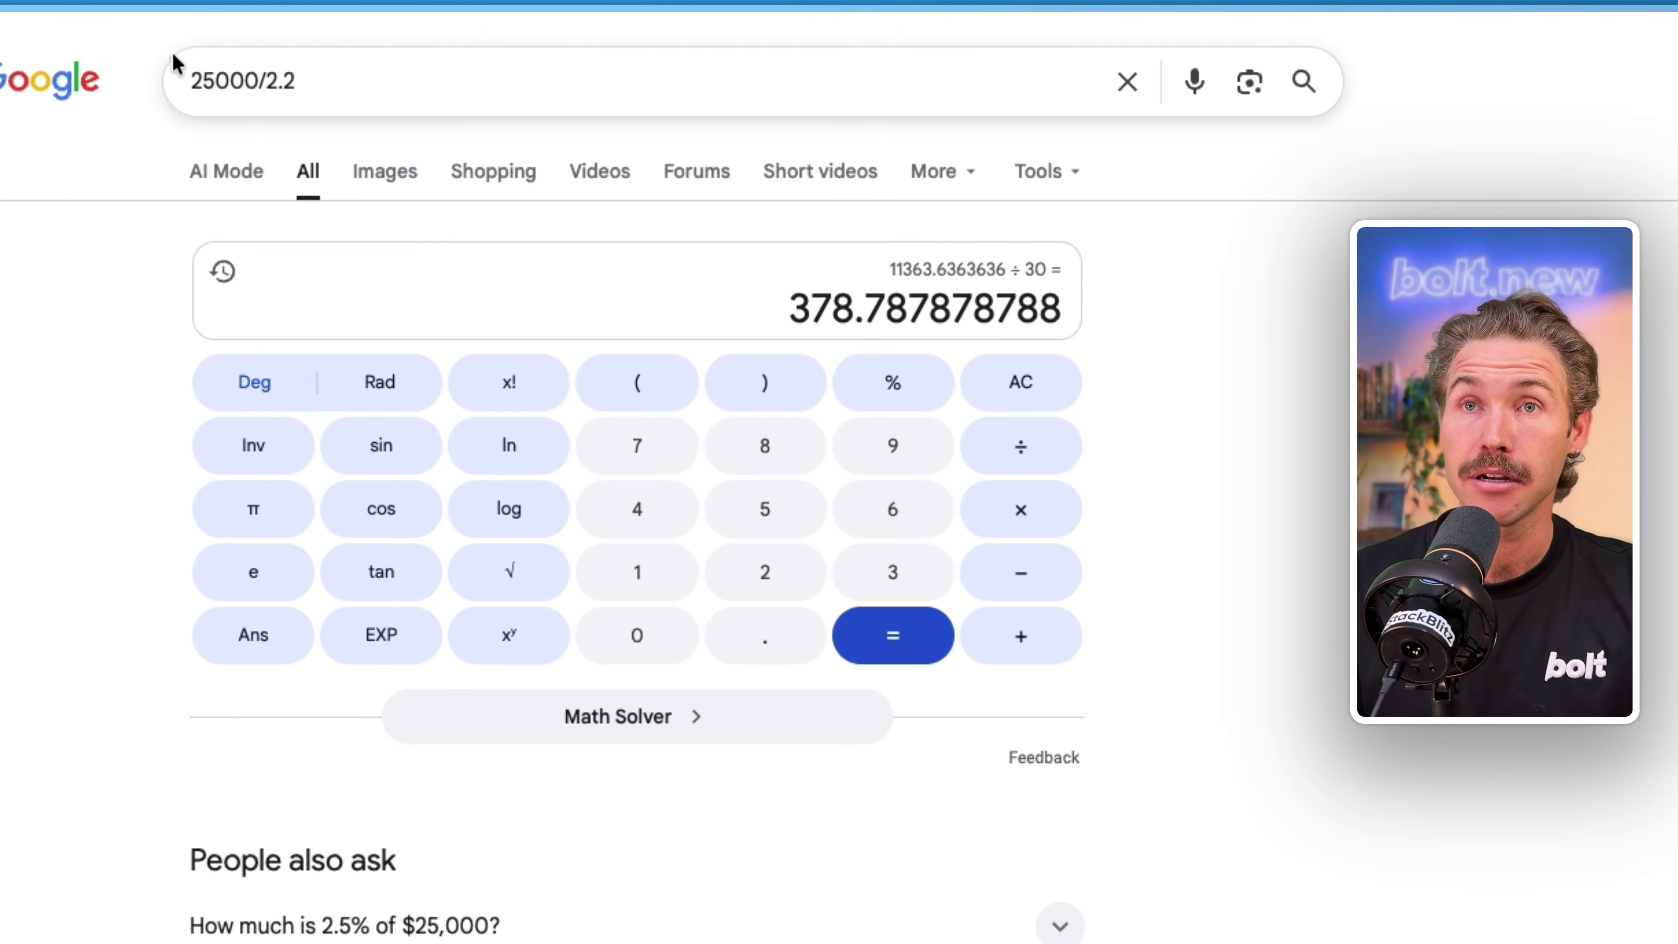
{"action": "left_click_drag", "start_coordinate": [261, 83], "coordinate": [256, 85]}
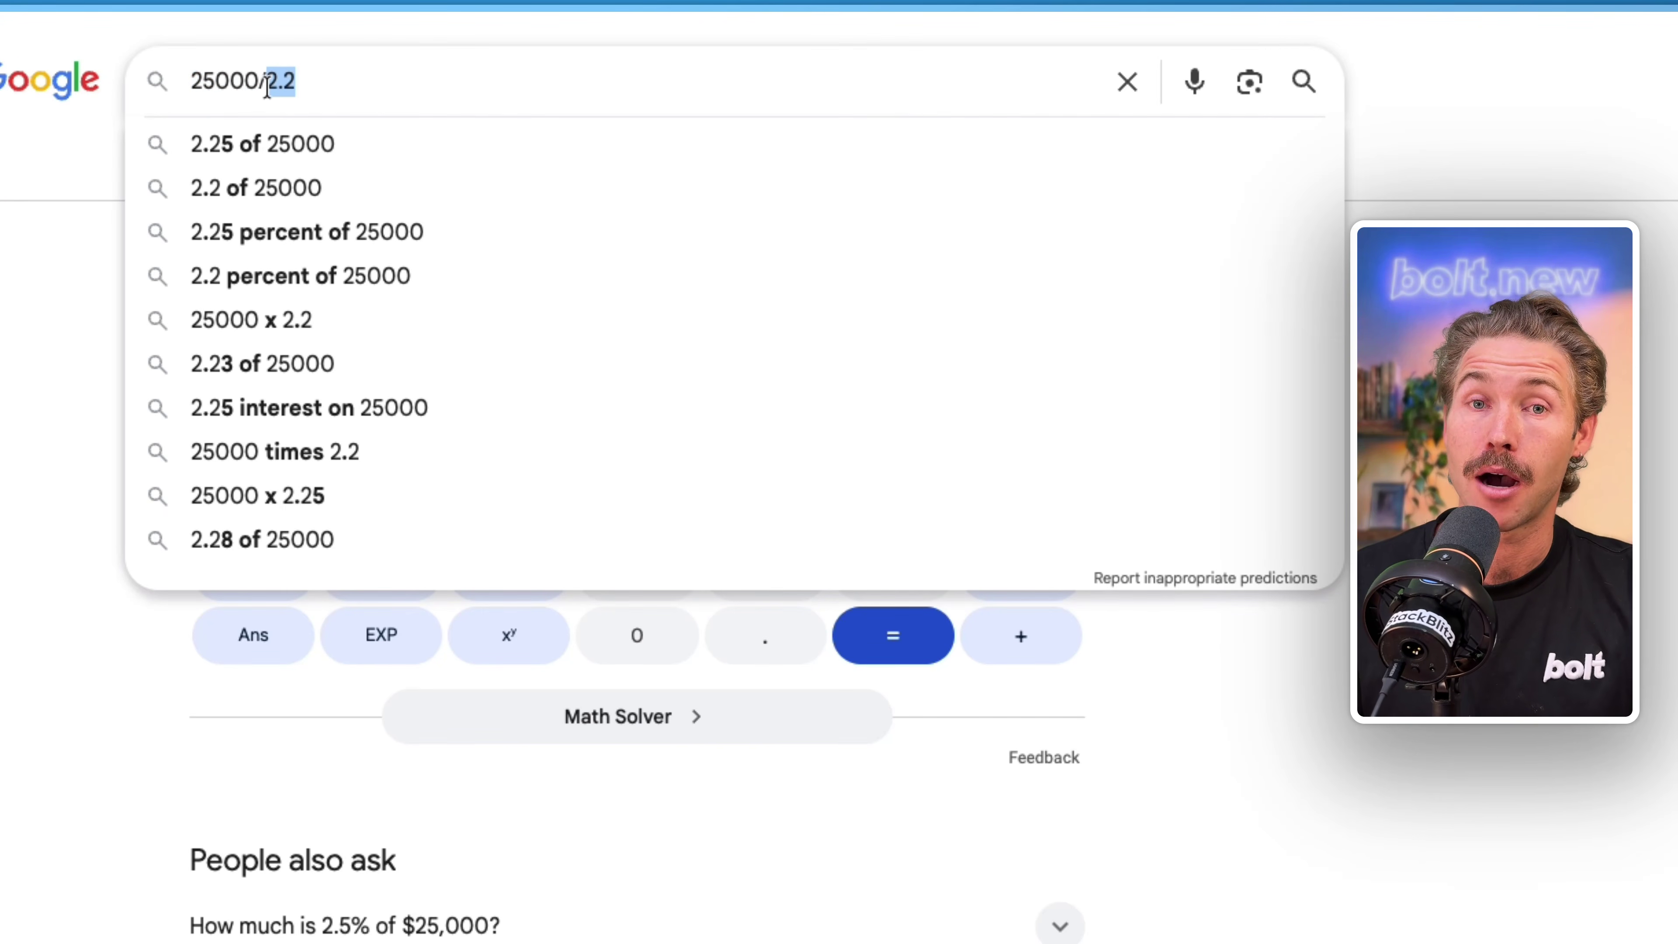
{"action": "left_click", "coordinate": [8, 297]}
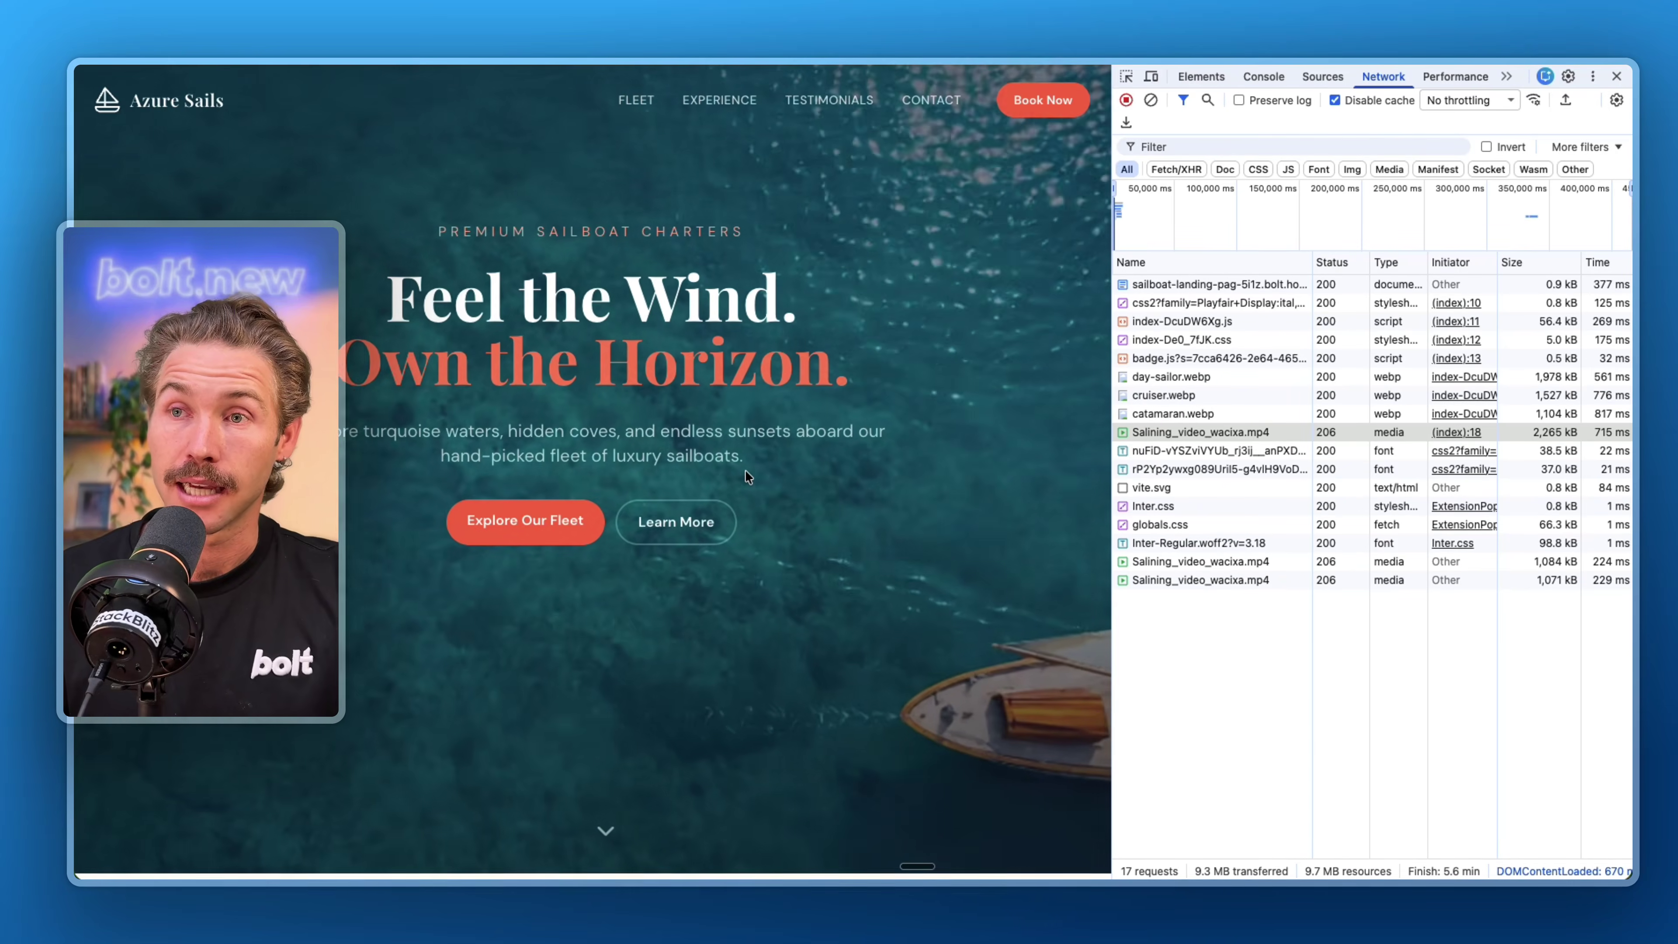
Step: On the published Azure Sails site, examine the fleet section's boat images and check the transfer size of day-sailor.webp
{"action": "scroll", "coordinate": [767, 469], "scroll_direction": "down", "scroll_amount": 10}
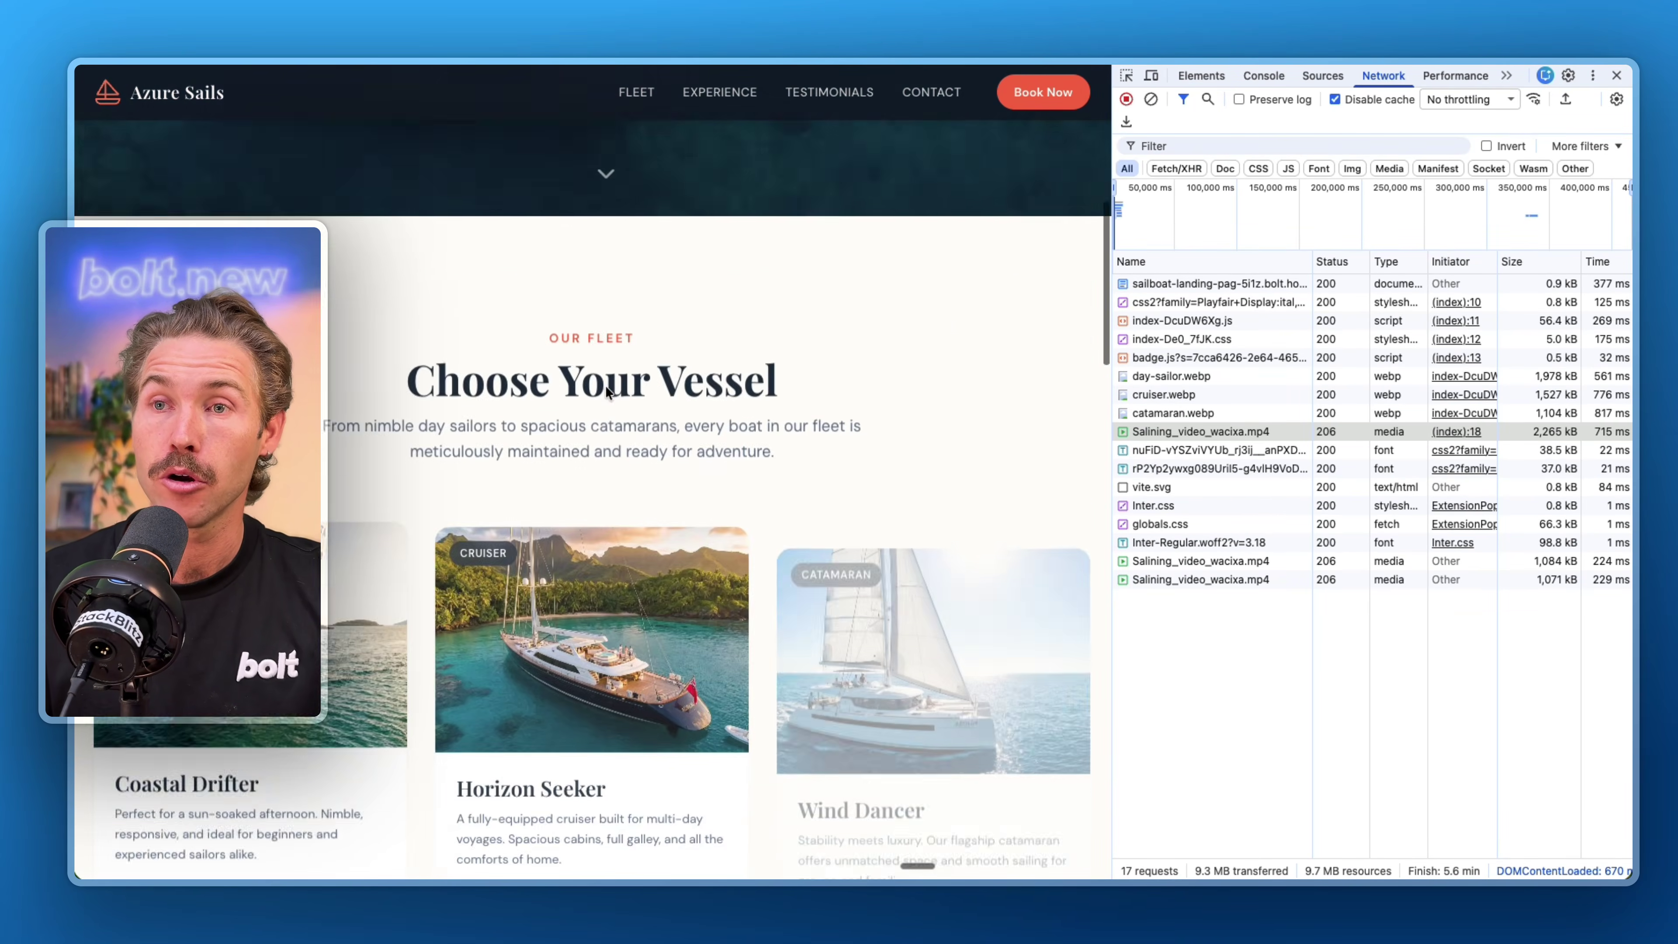
{"action": "scroll", "coordinate": [606, 384], "scroll_direction": "up", "scroll_amount": 1}
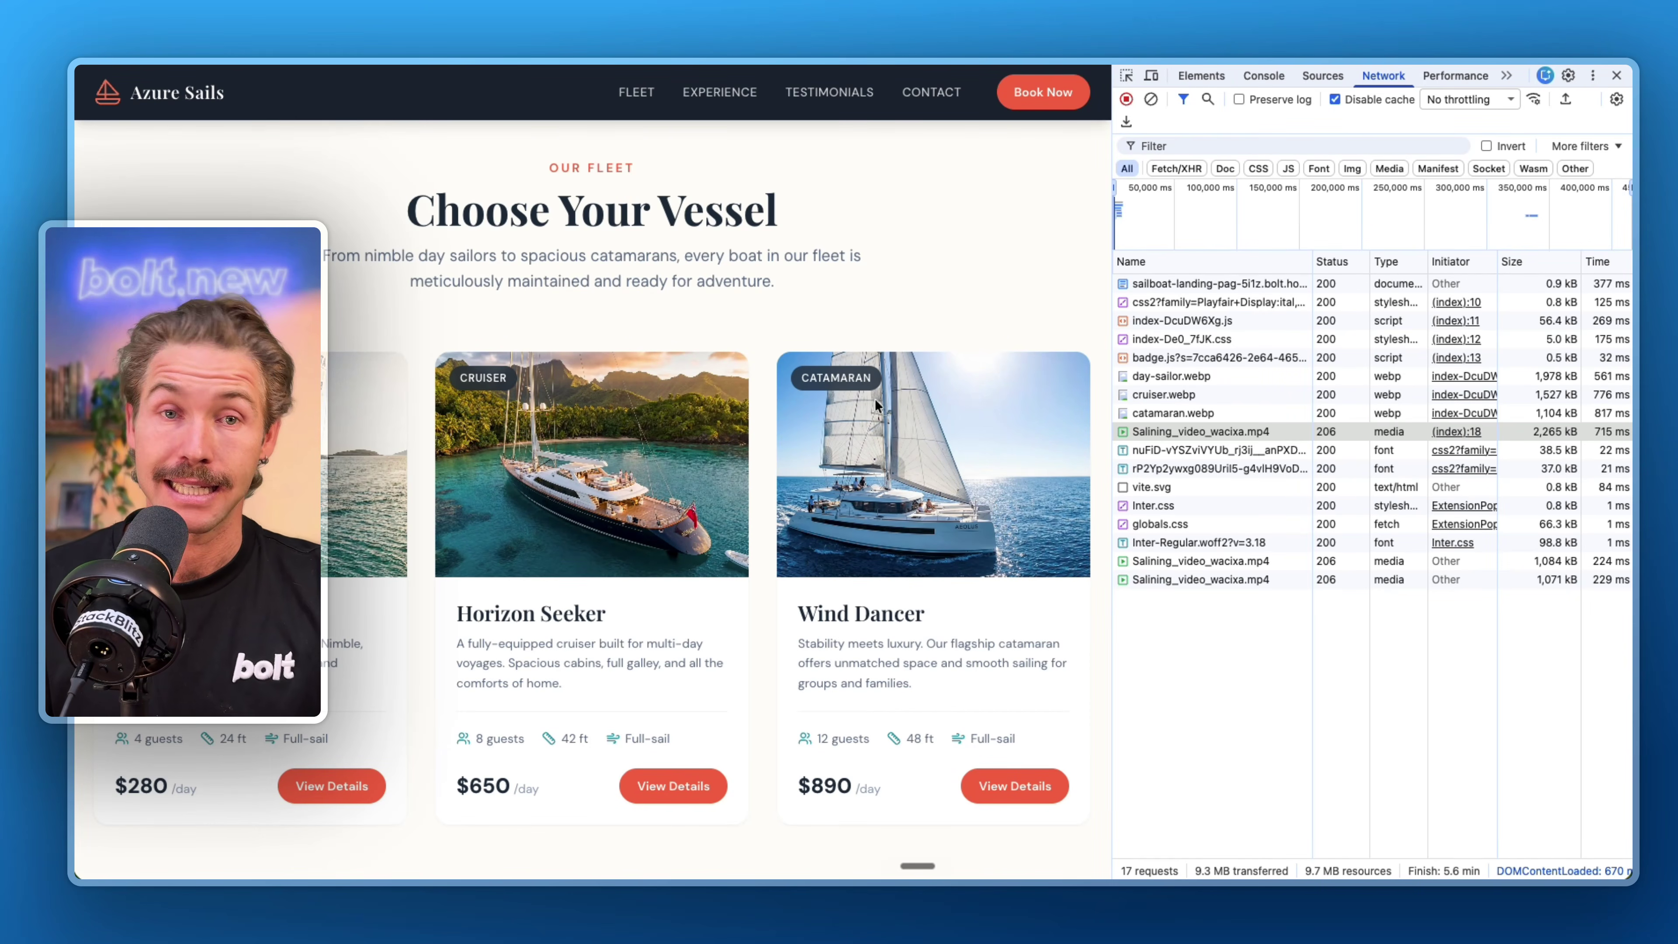
{"action": "left_click", "coordinate": [1559, 375]}
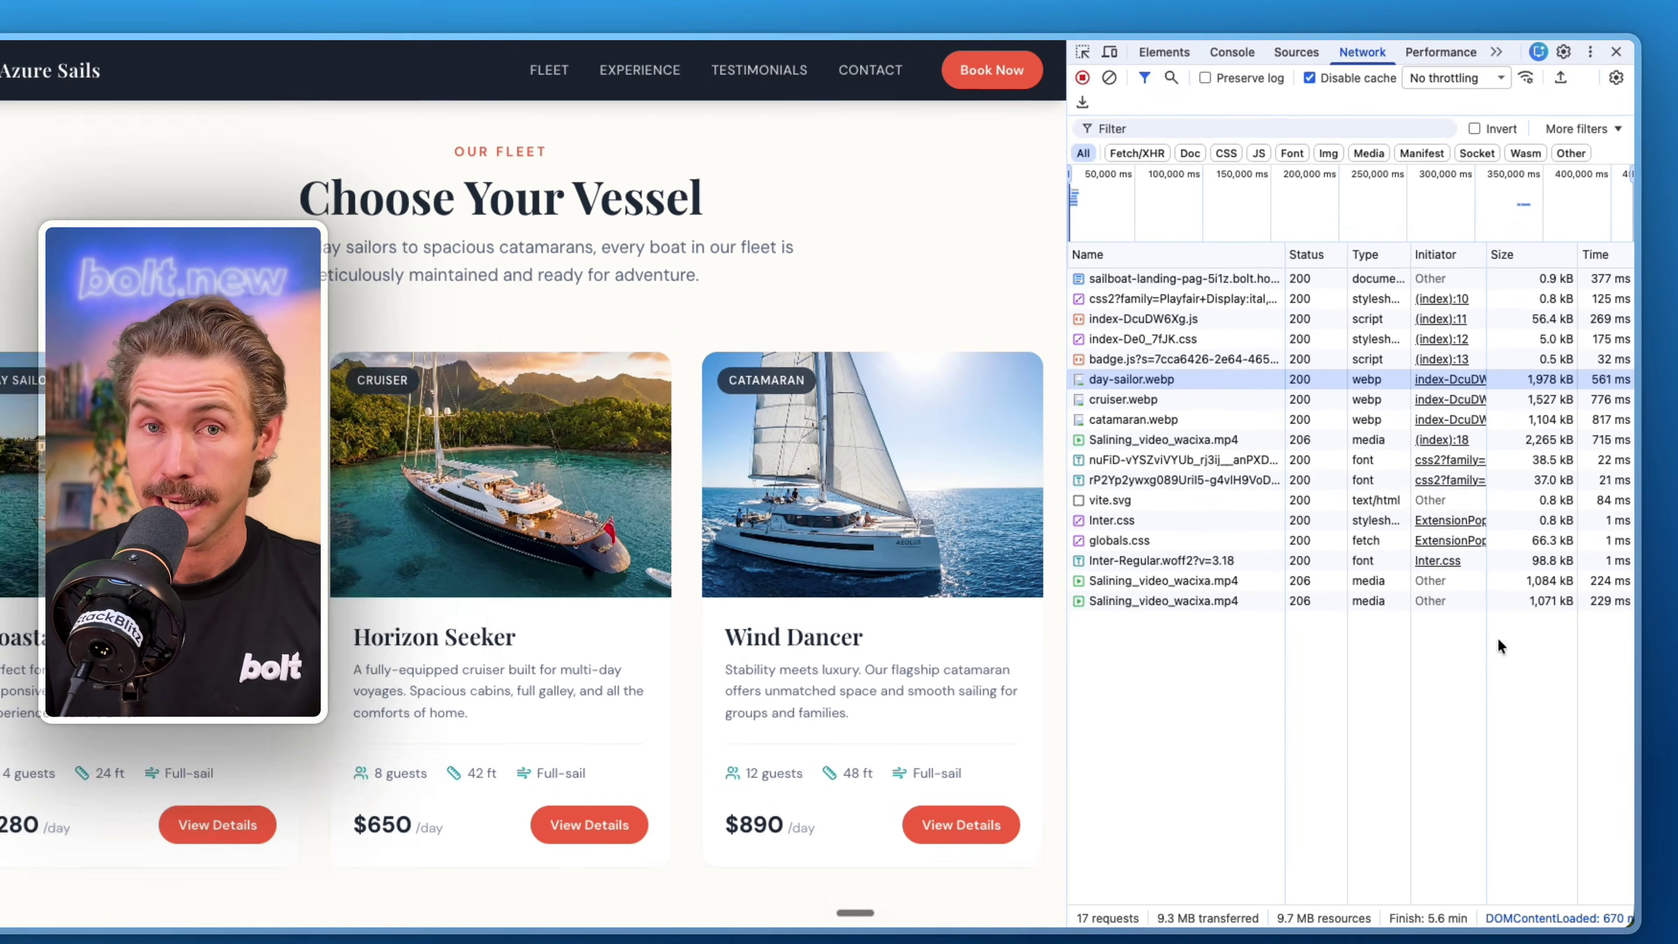